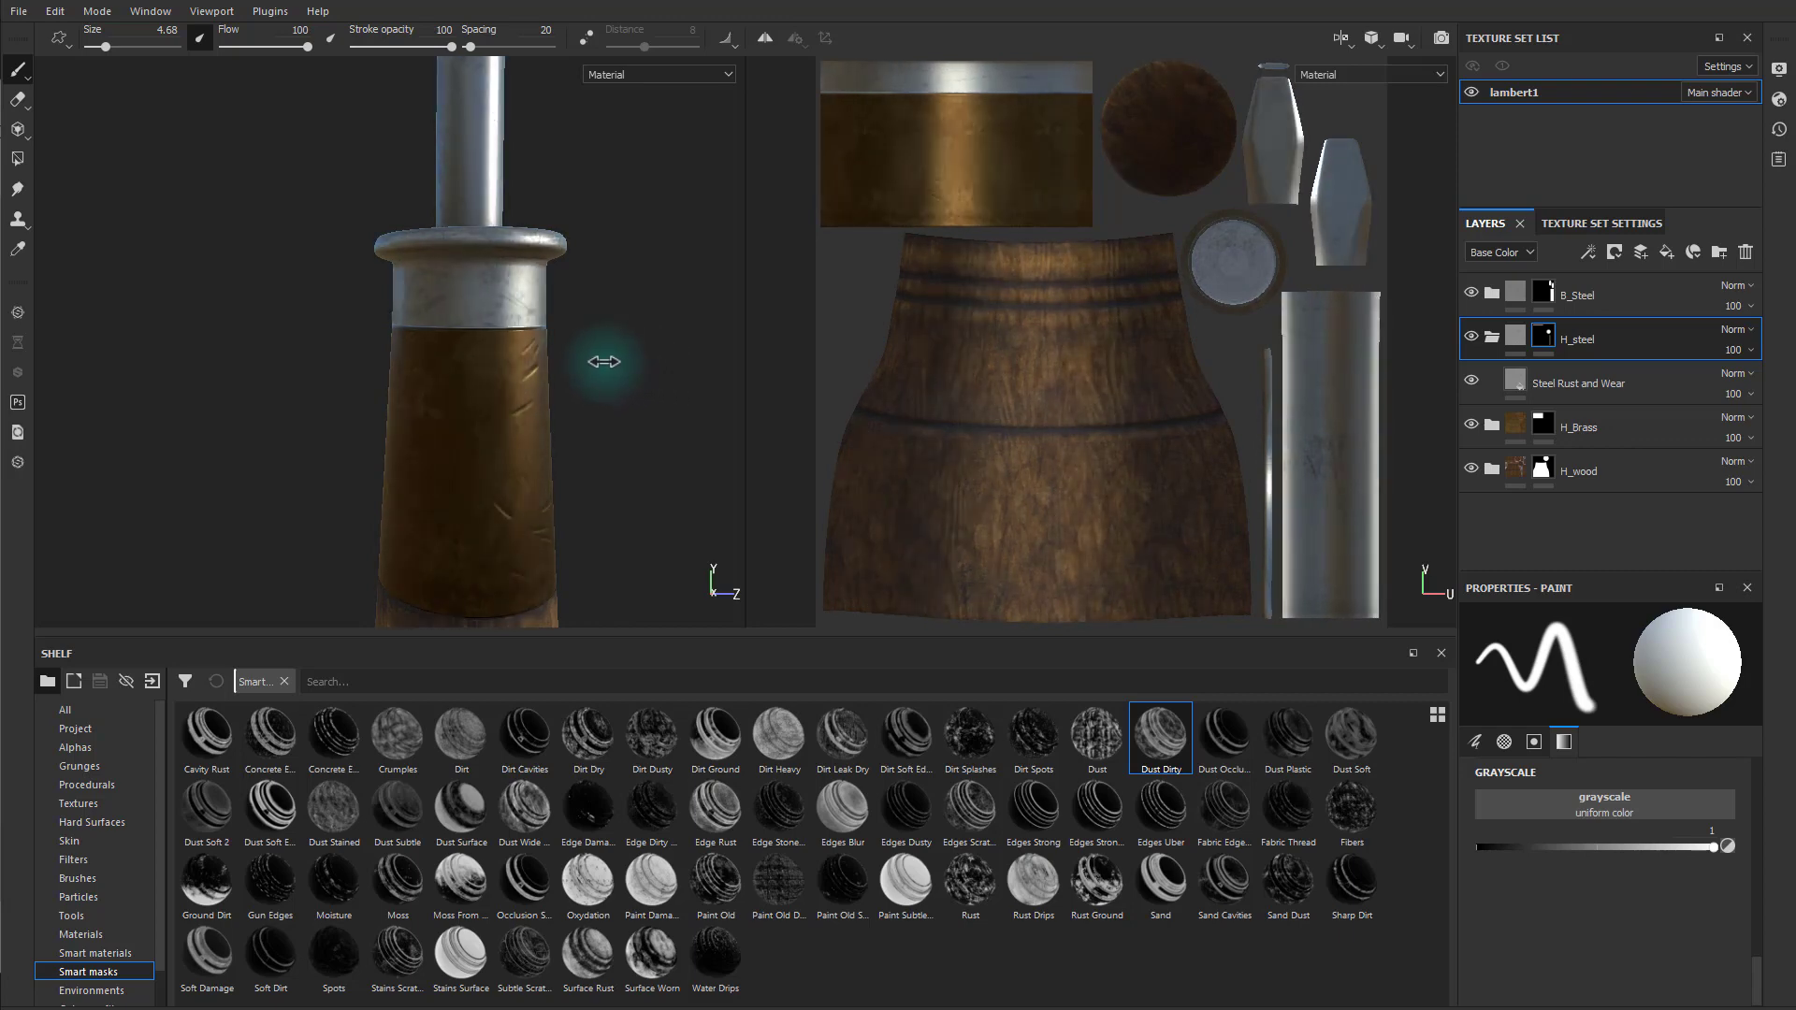
- Examine the reference photo of the screwdriver's steel collar and move it out of the way of the model
key("alt+Tab")
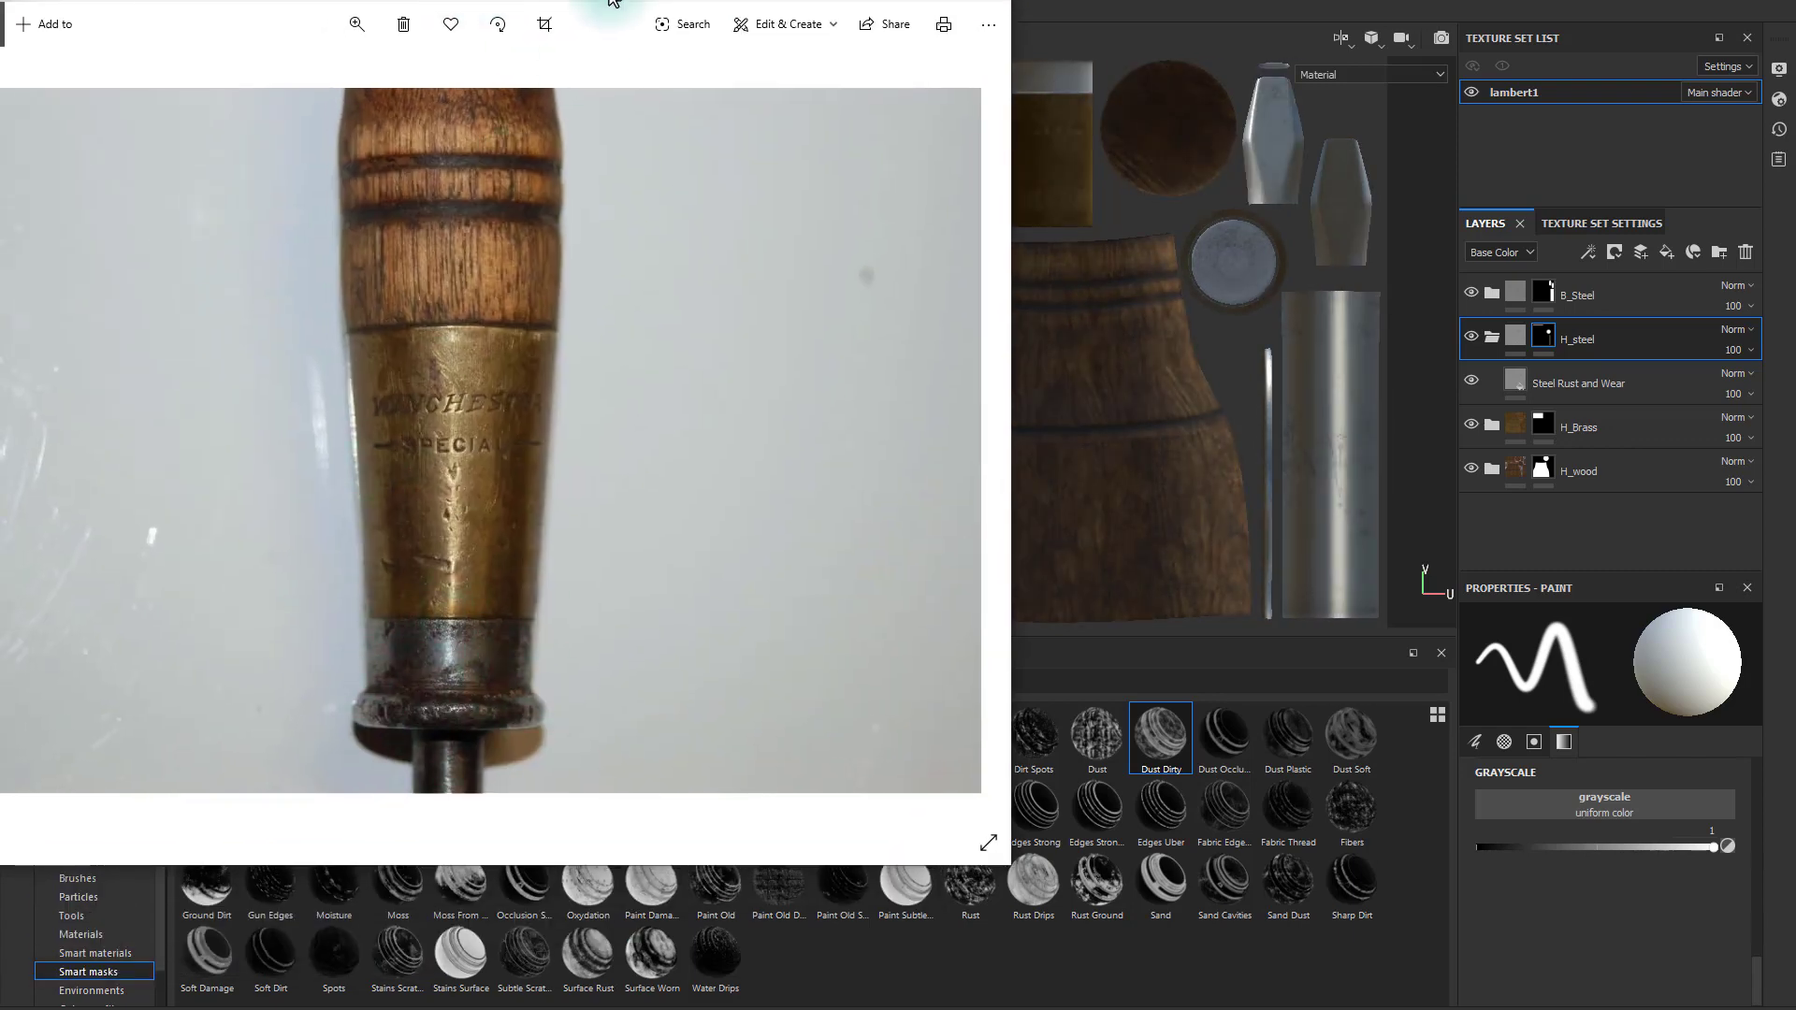
mouse_move(561, 2)
left_mouse_down()
mouse_move(36, 52)
mouse_move(0, 26)
left_mouse_up()
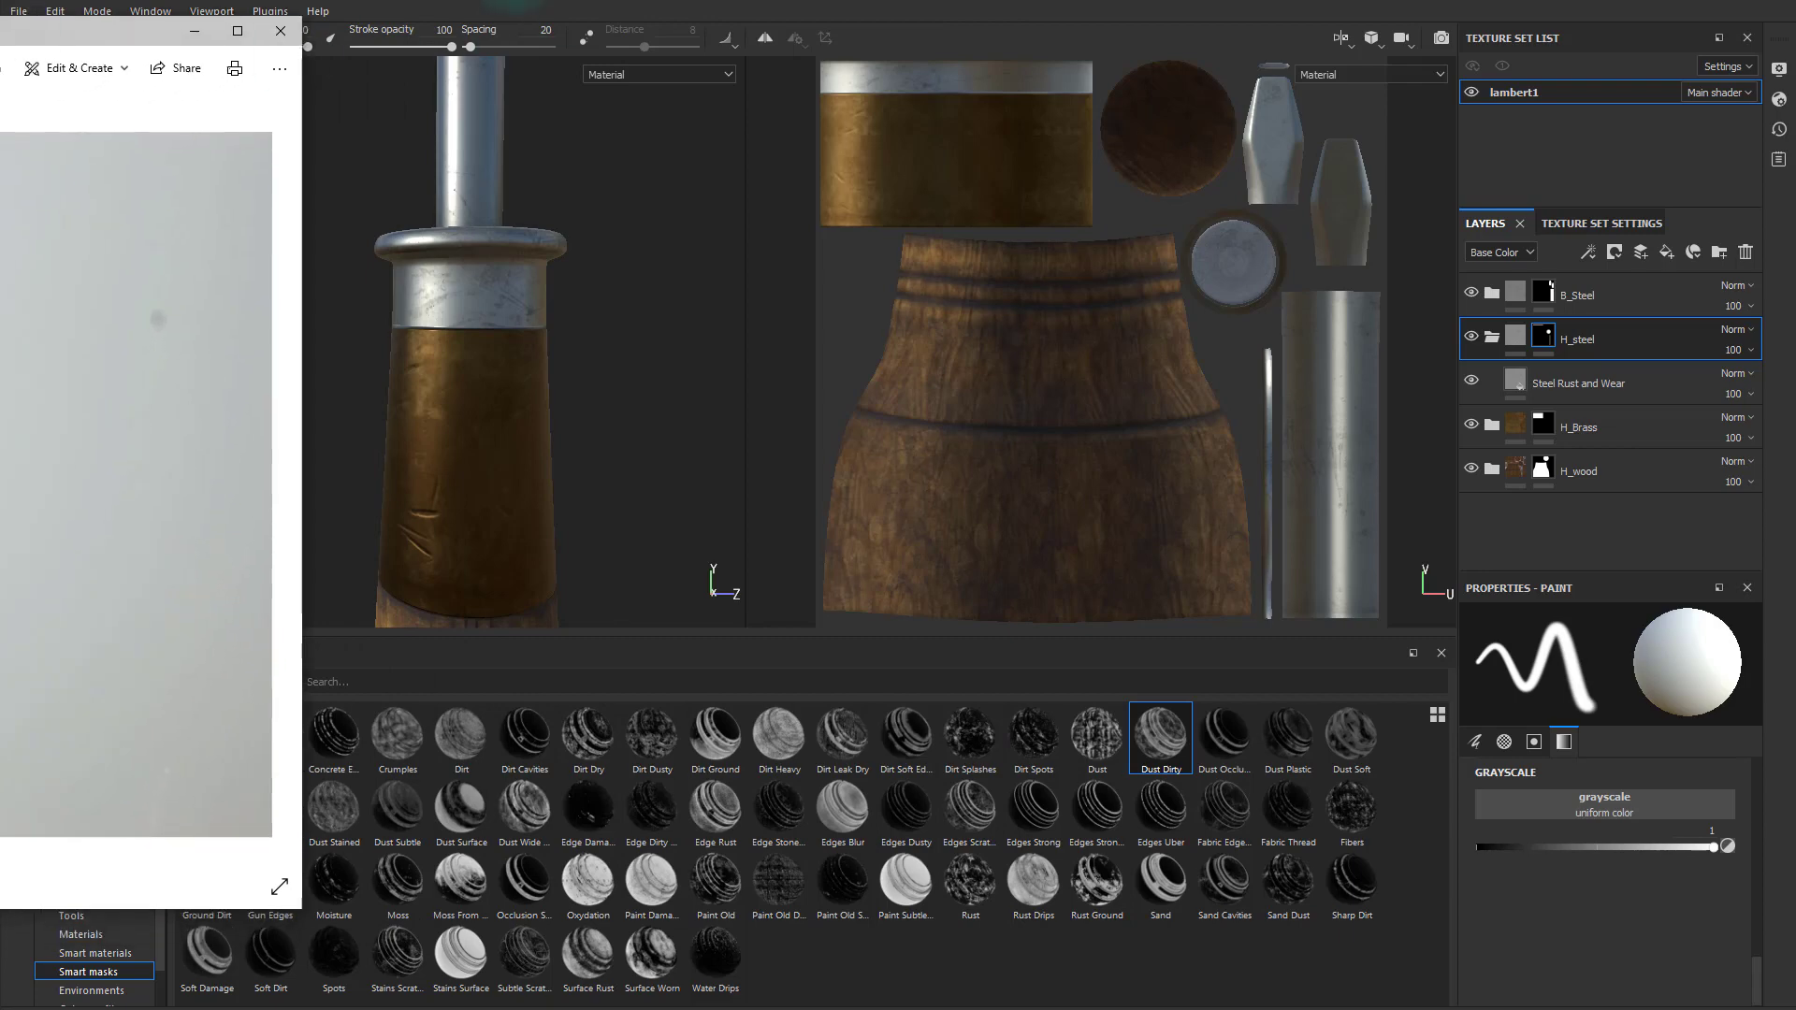
left_click(515, 2)
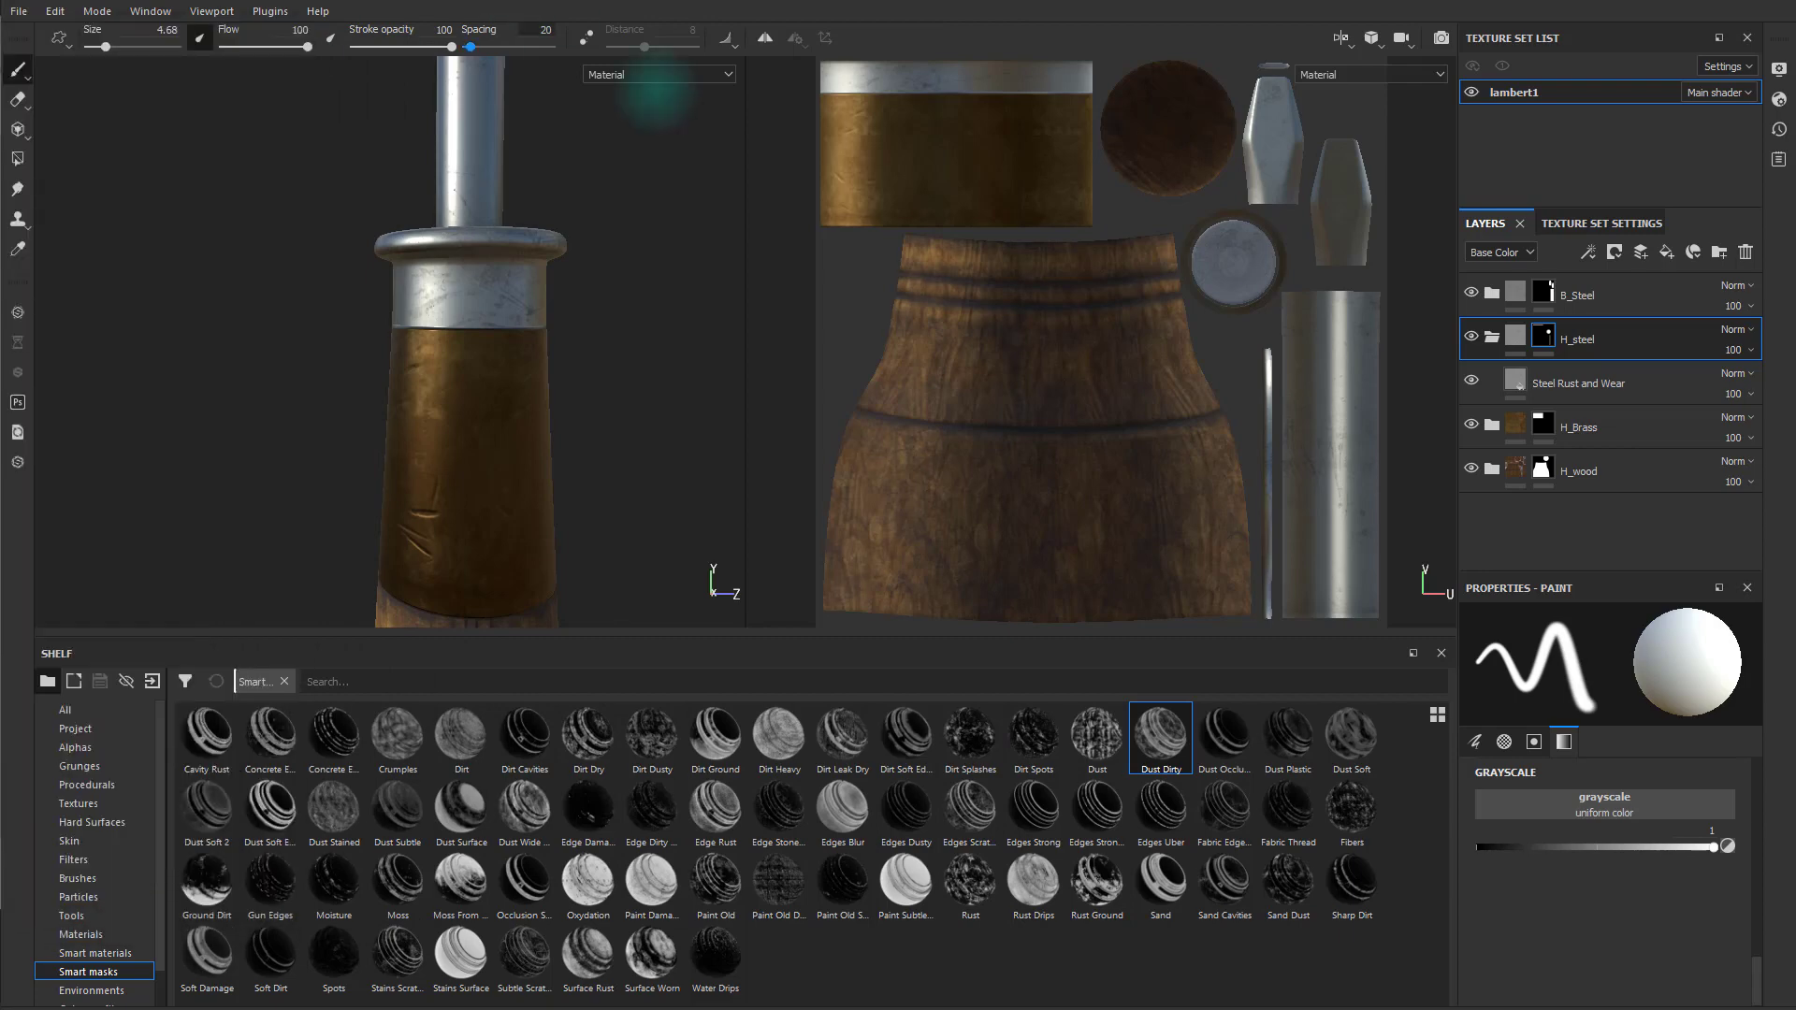
- Darken the metal color of the Steel Rust and Wear layer in the H_steel folder to a deeper grey
left_click(1618, 391)
scroll(1625, 843, "down", 3)
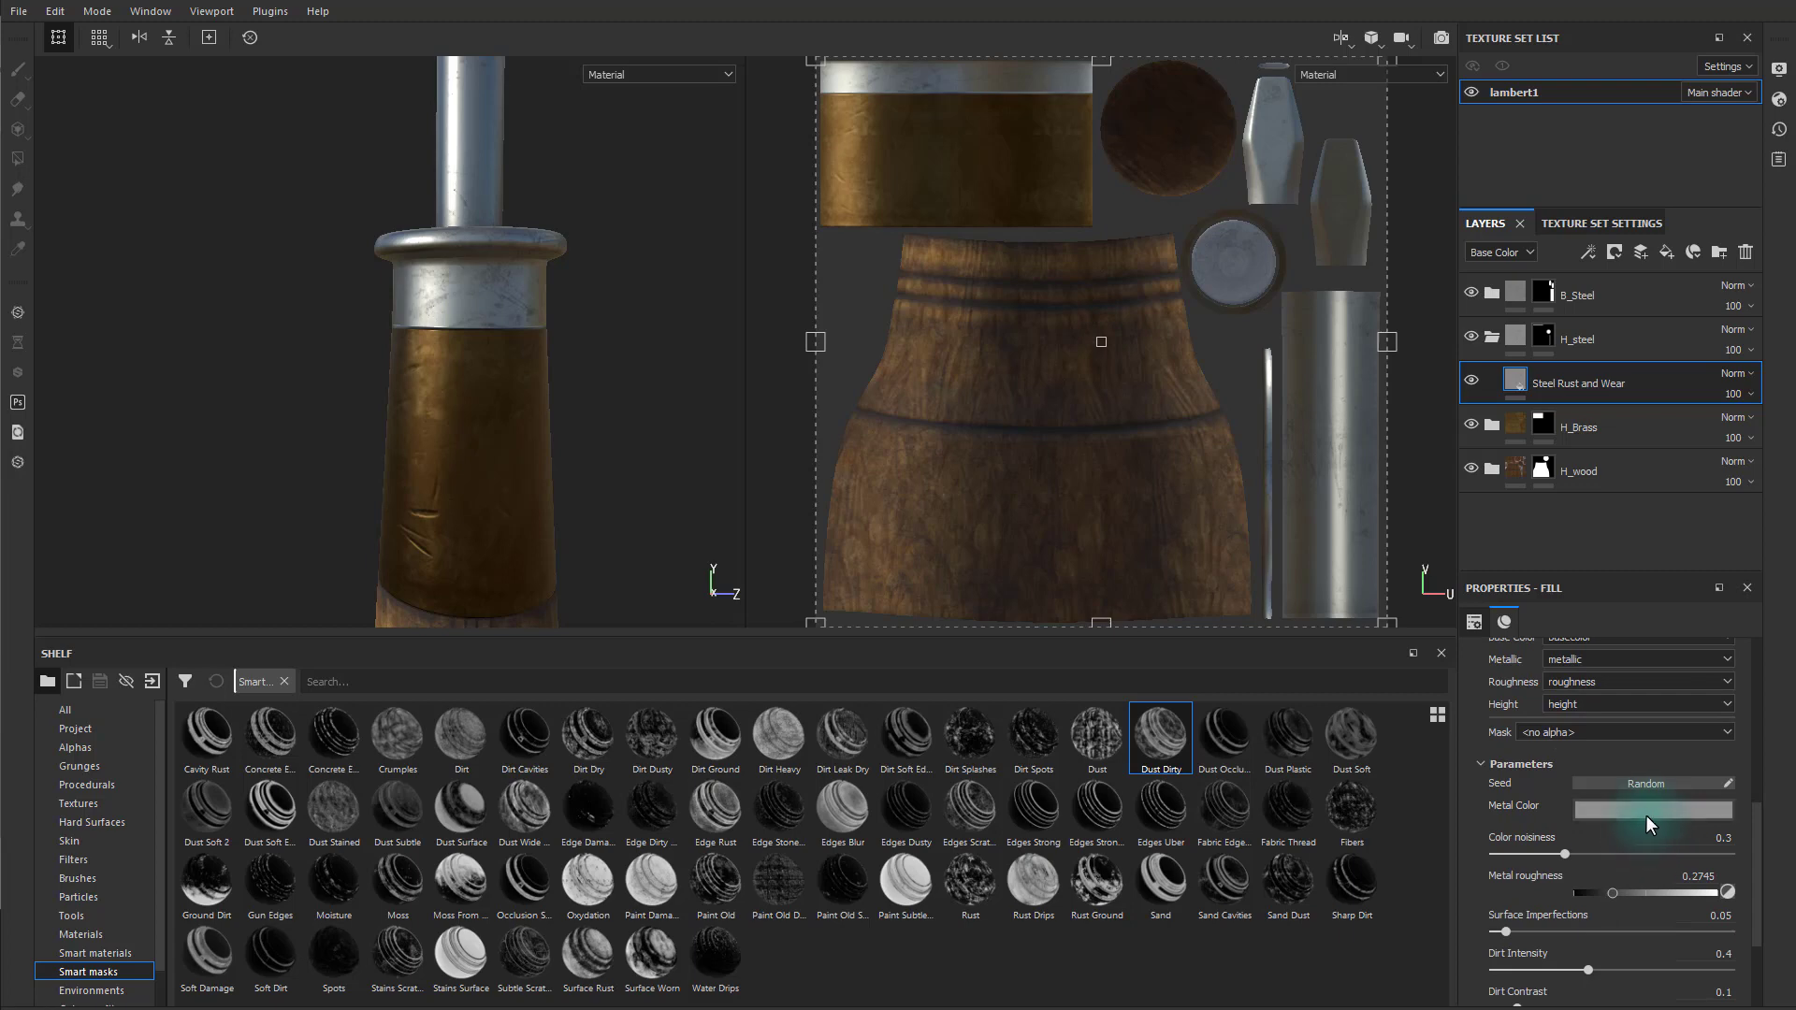
left_click(1646, 812)
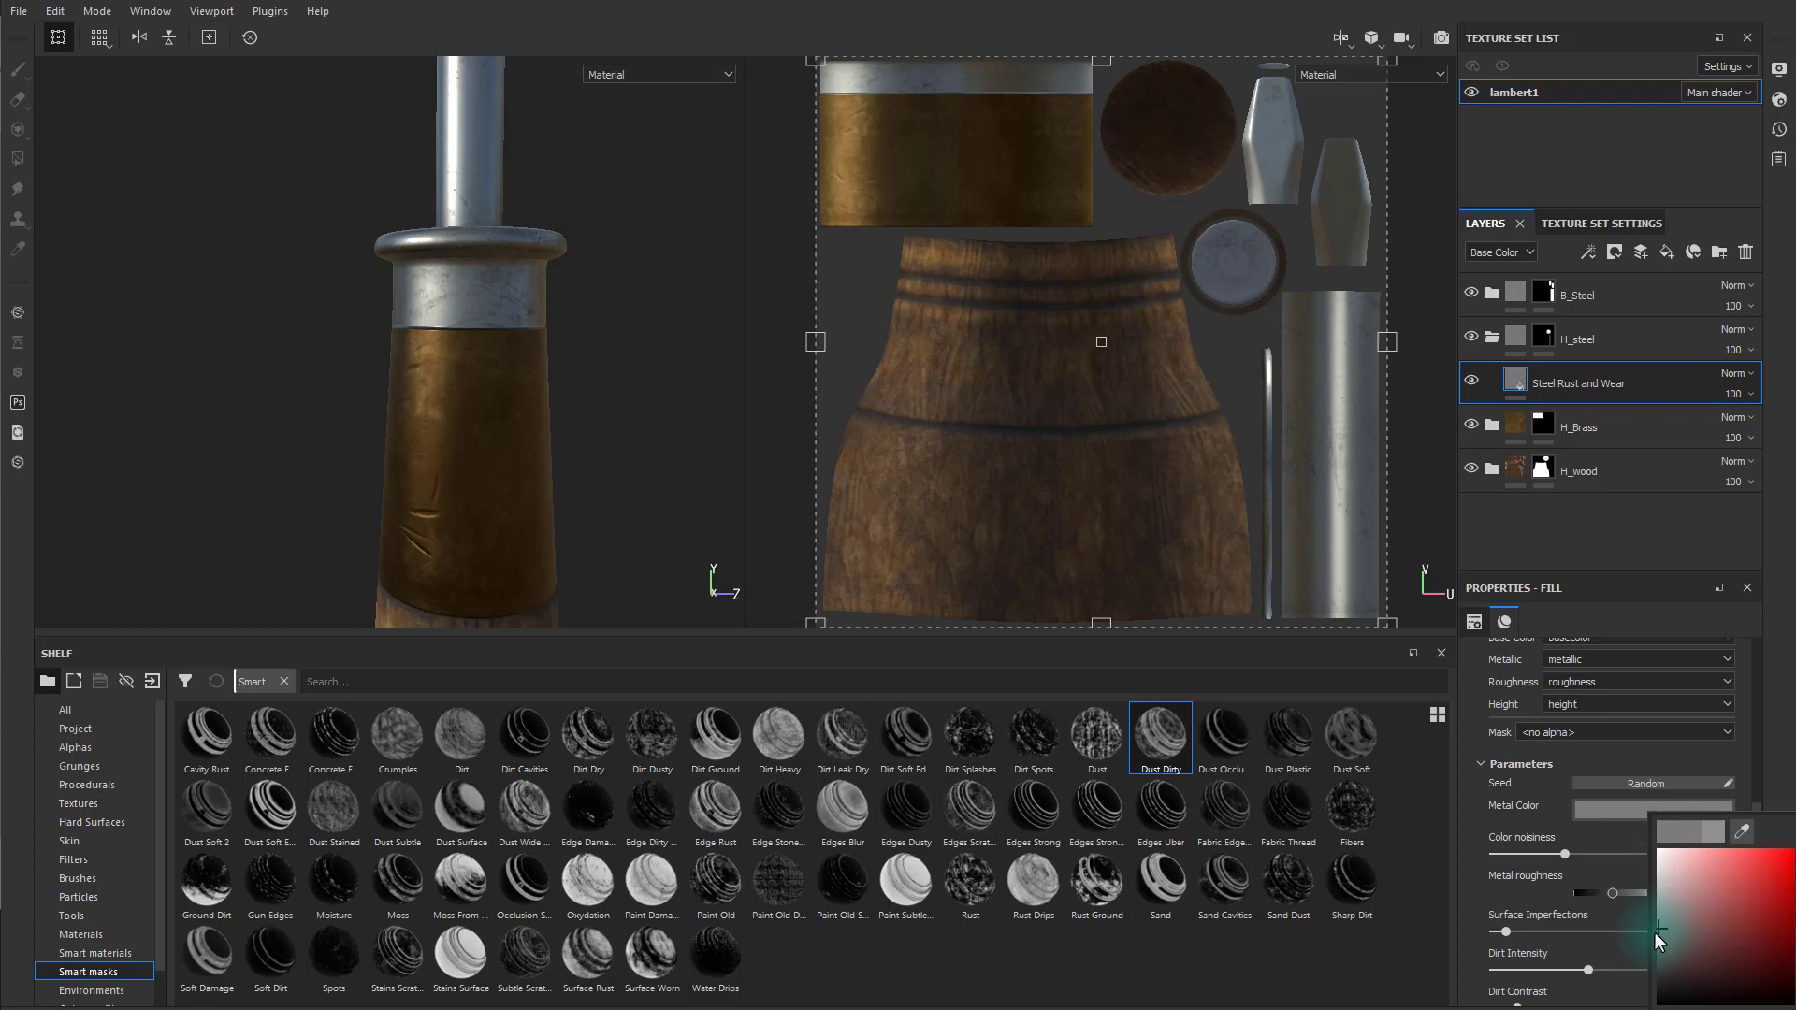
left_click_drag(1653, 933, 1643, 937)
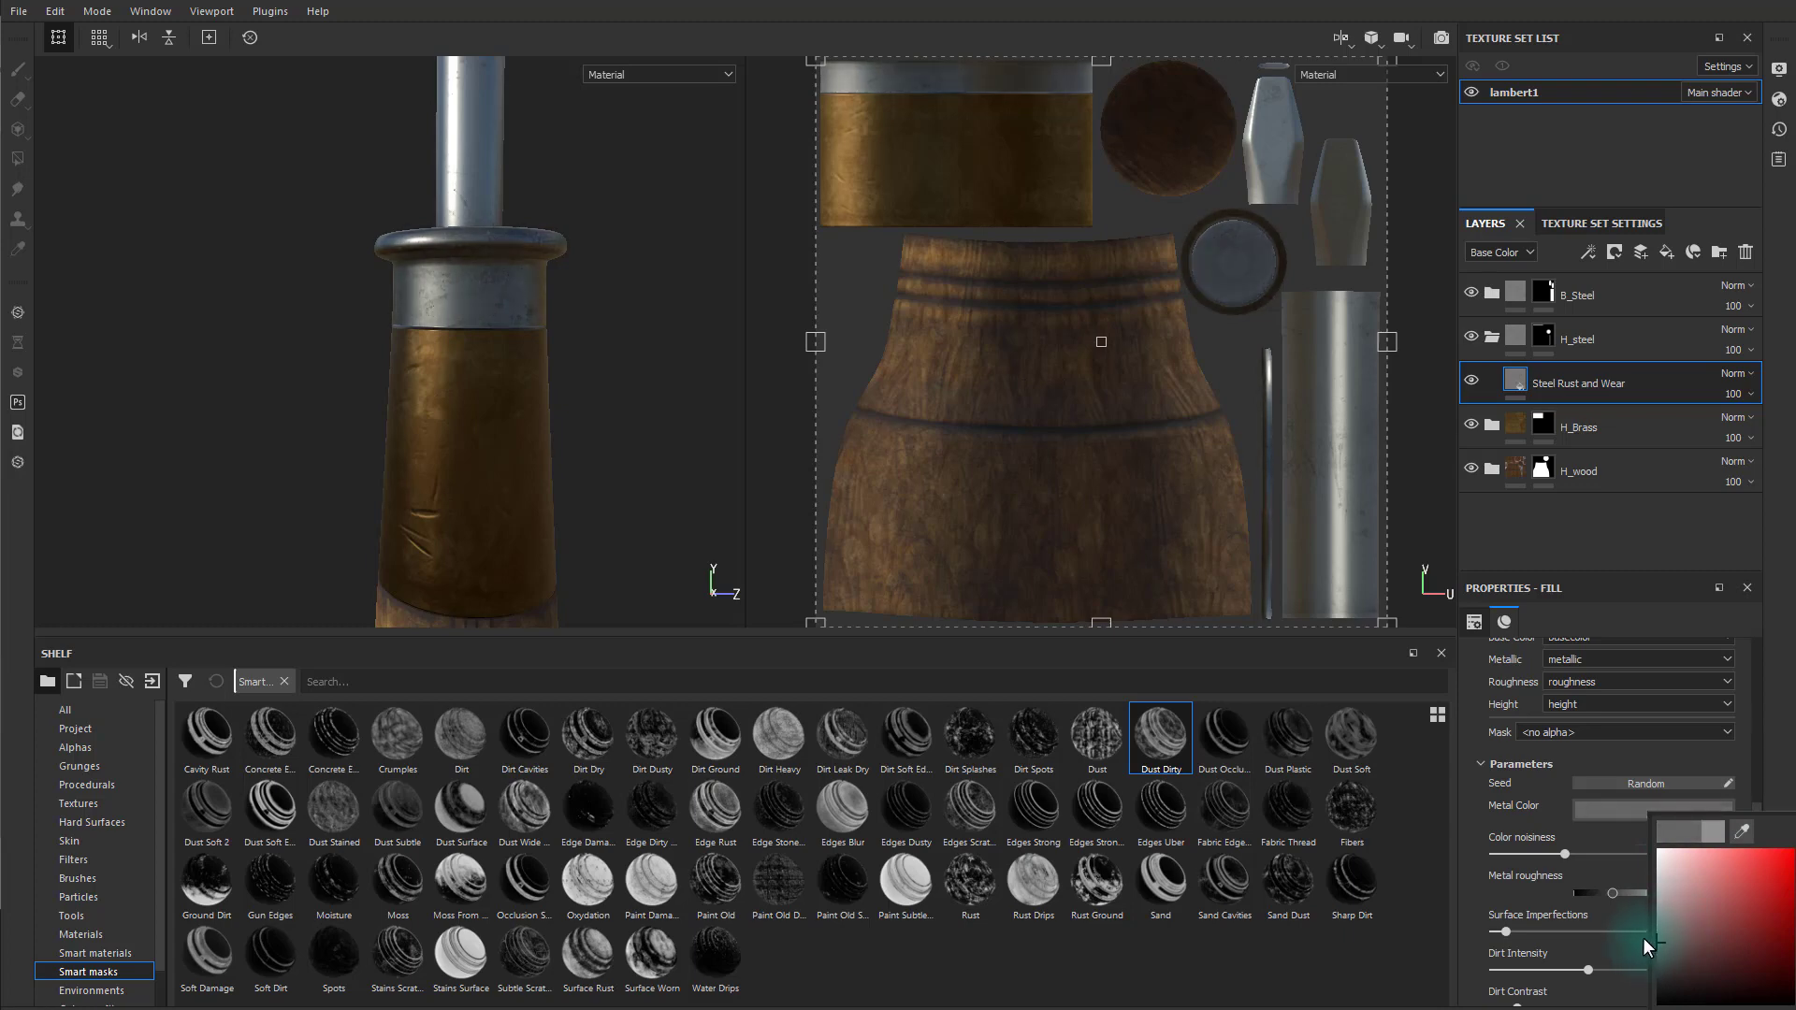
left_click(1652, 552)
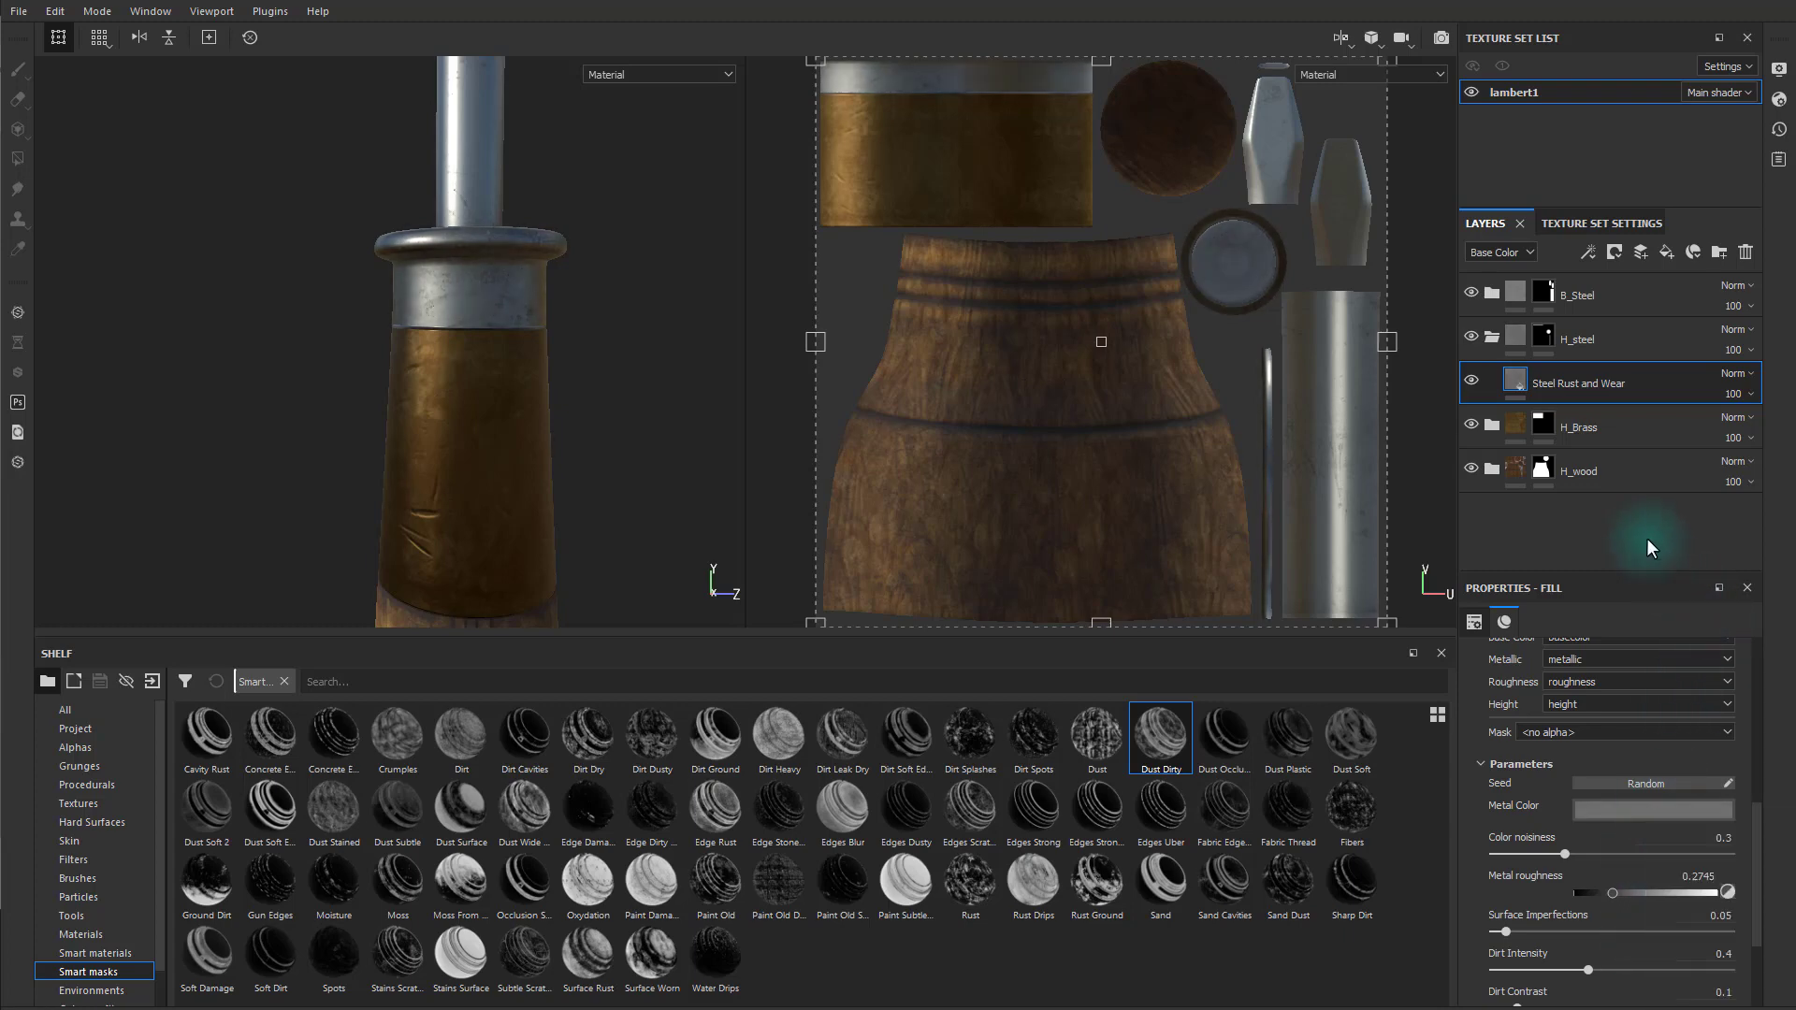
- Set the steel's color noisiness to 0.38, surface imperfections 0.75, dirt intensity 0.66, dirt contrast 0.45, dirt scale 12 and rust intensity 0.37
mouse_move(1566, 855)
left_mouse_down()
mouse_move(1512, 853)
mouse_move(1583, 854)
left_mouse_up()
scroll(1570, 860, "down", 3)
left_click_drag(1506, 783, 1628, 773)
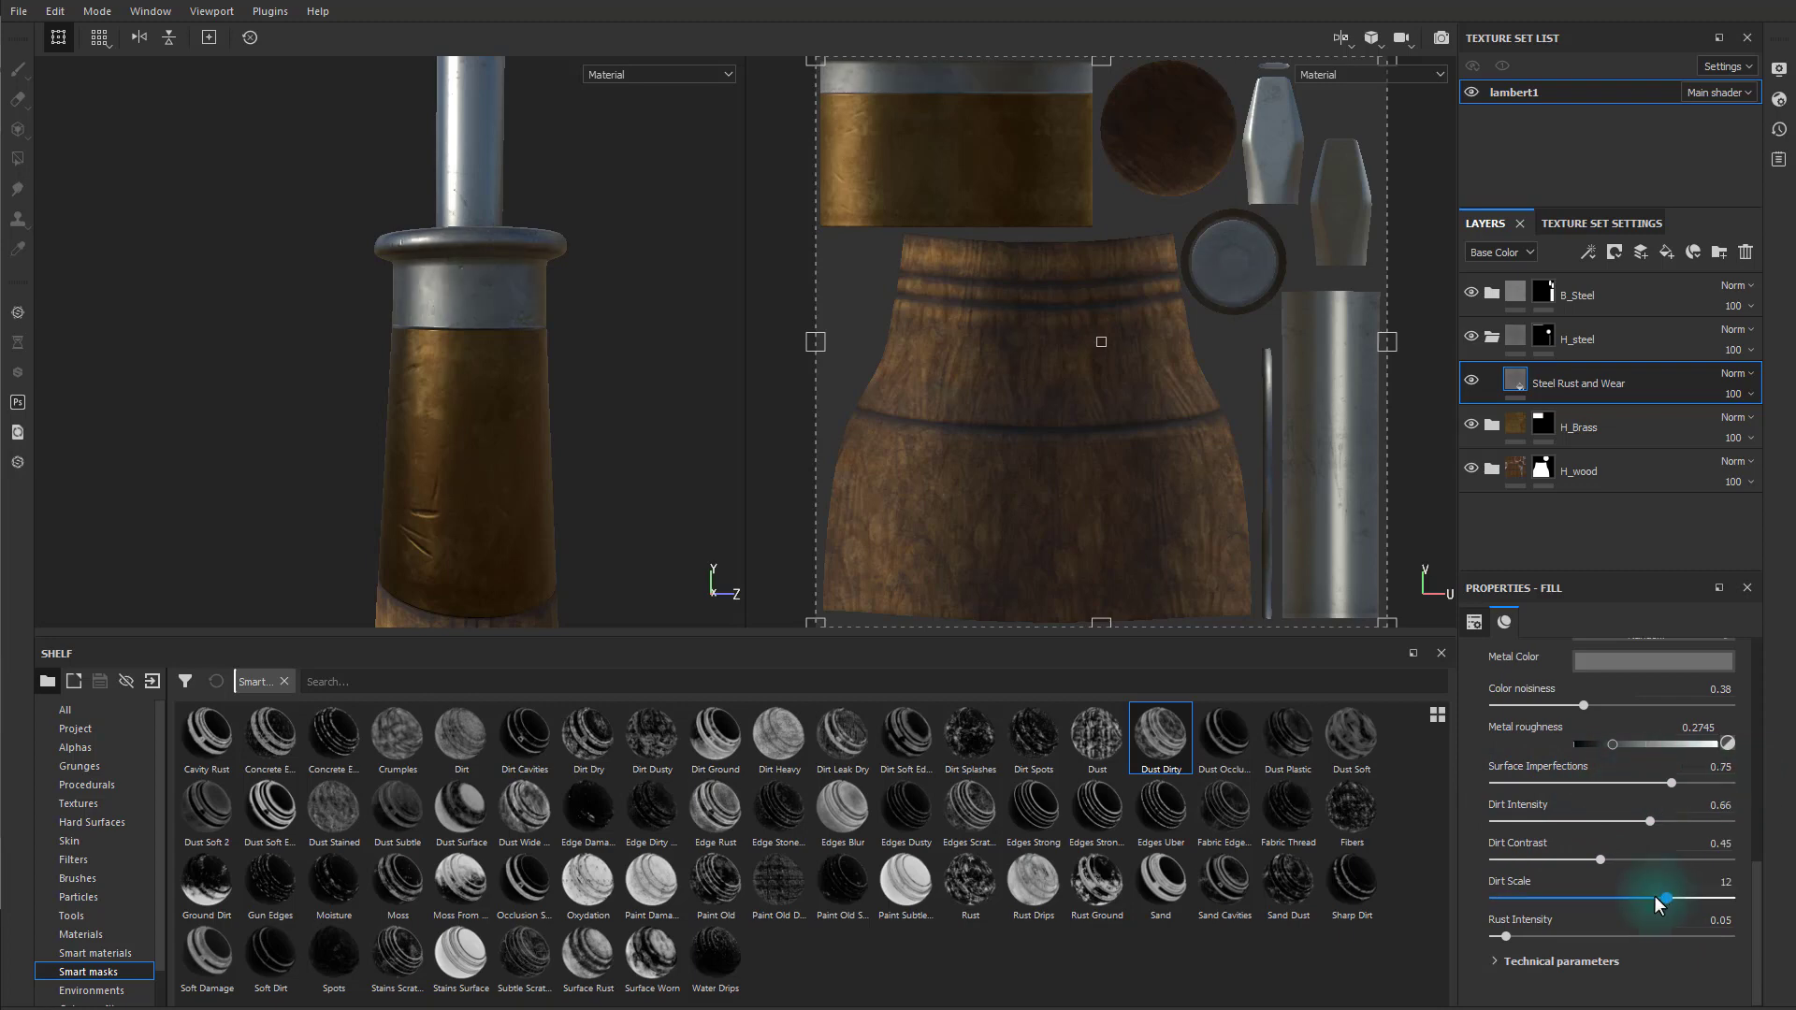
left_click_drag(1655, 903, 1655, 903)
left_click(1508, 936)
left_click_drag(1510, 936, 1567, 936)
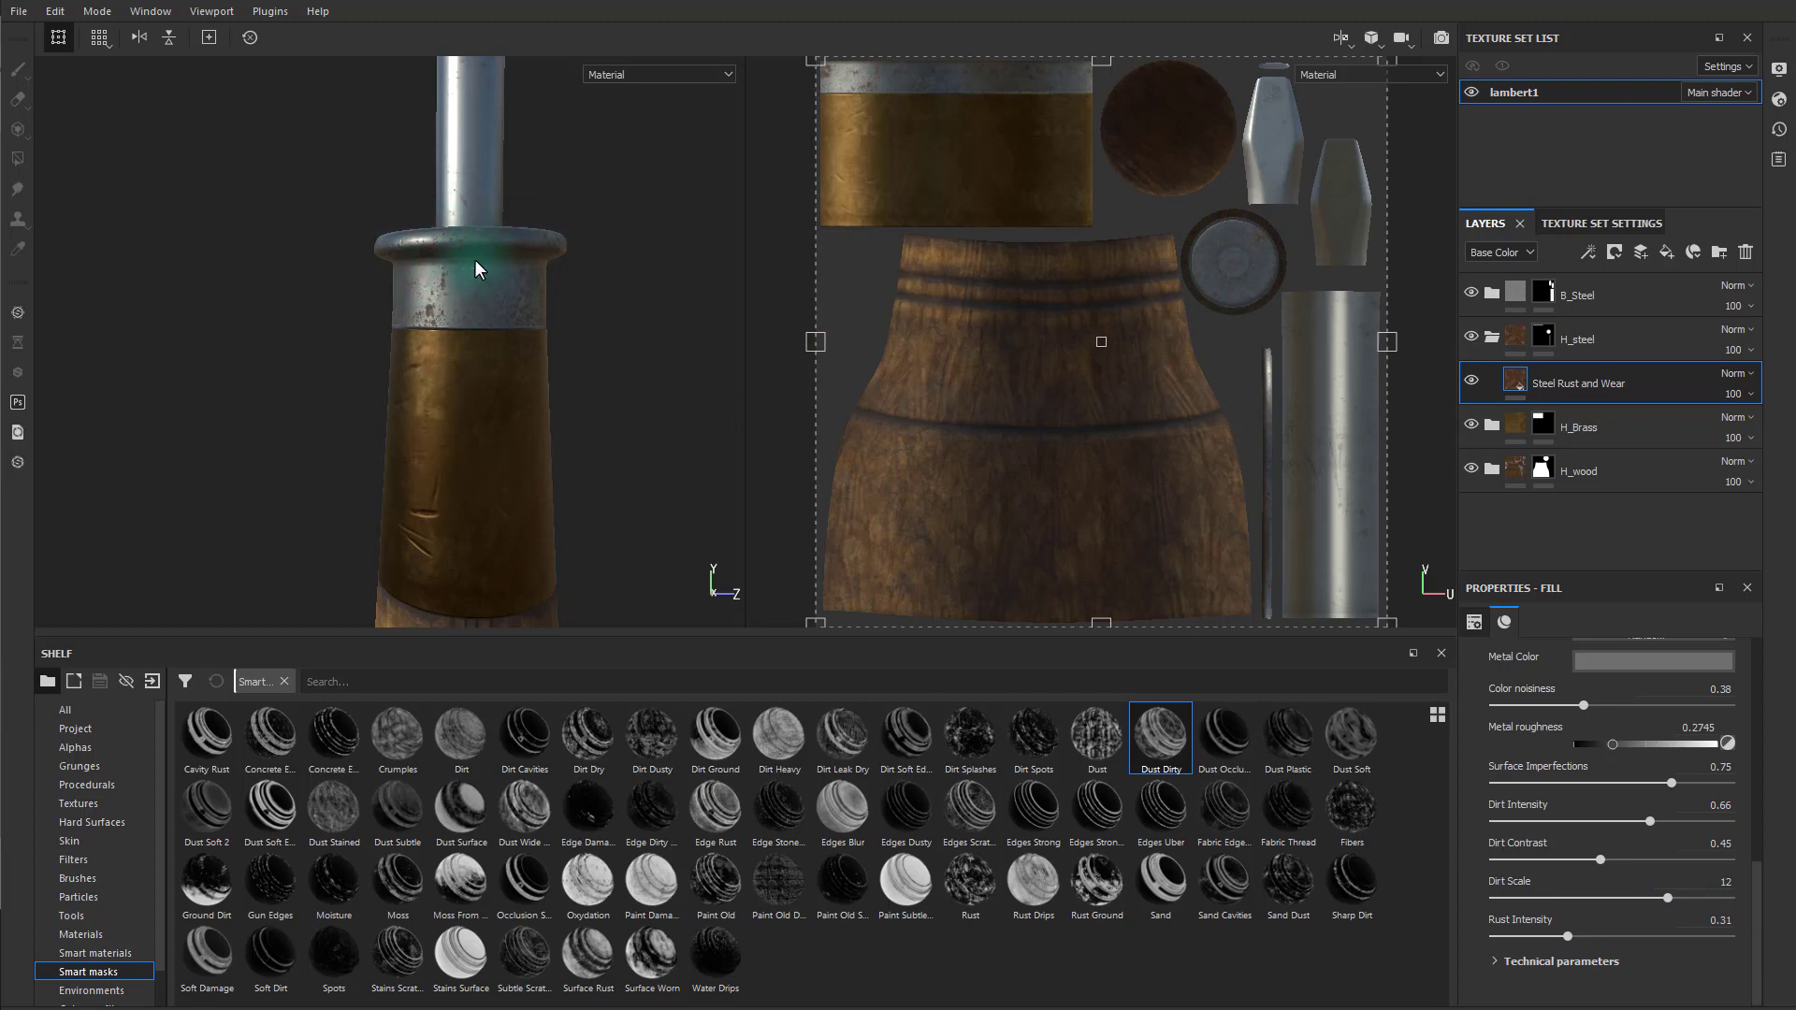
mouse_move(1567, 934)
left_mouse_down()
mouse_move(1648, 928)
mouse_move(1563, 923)
mouse_move(1579, 922)
left_mouse_up()
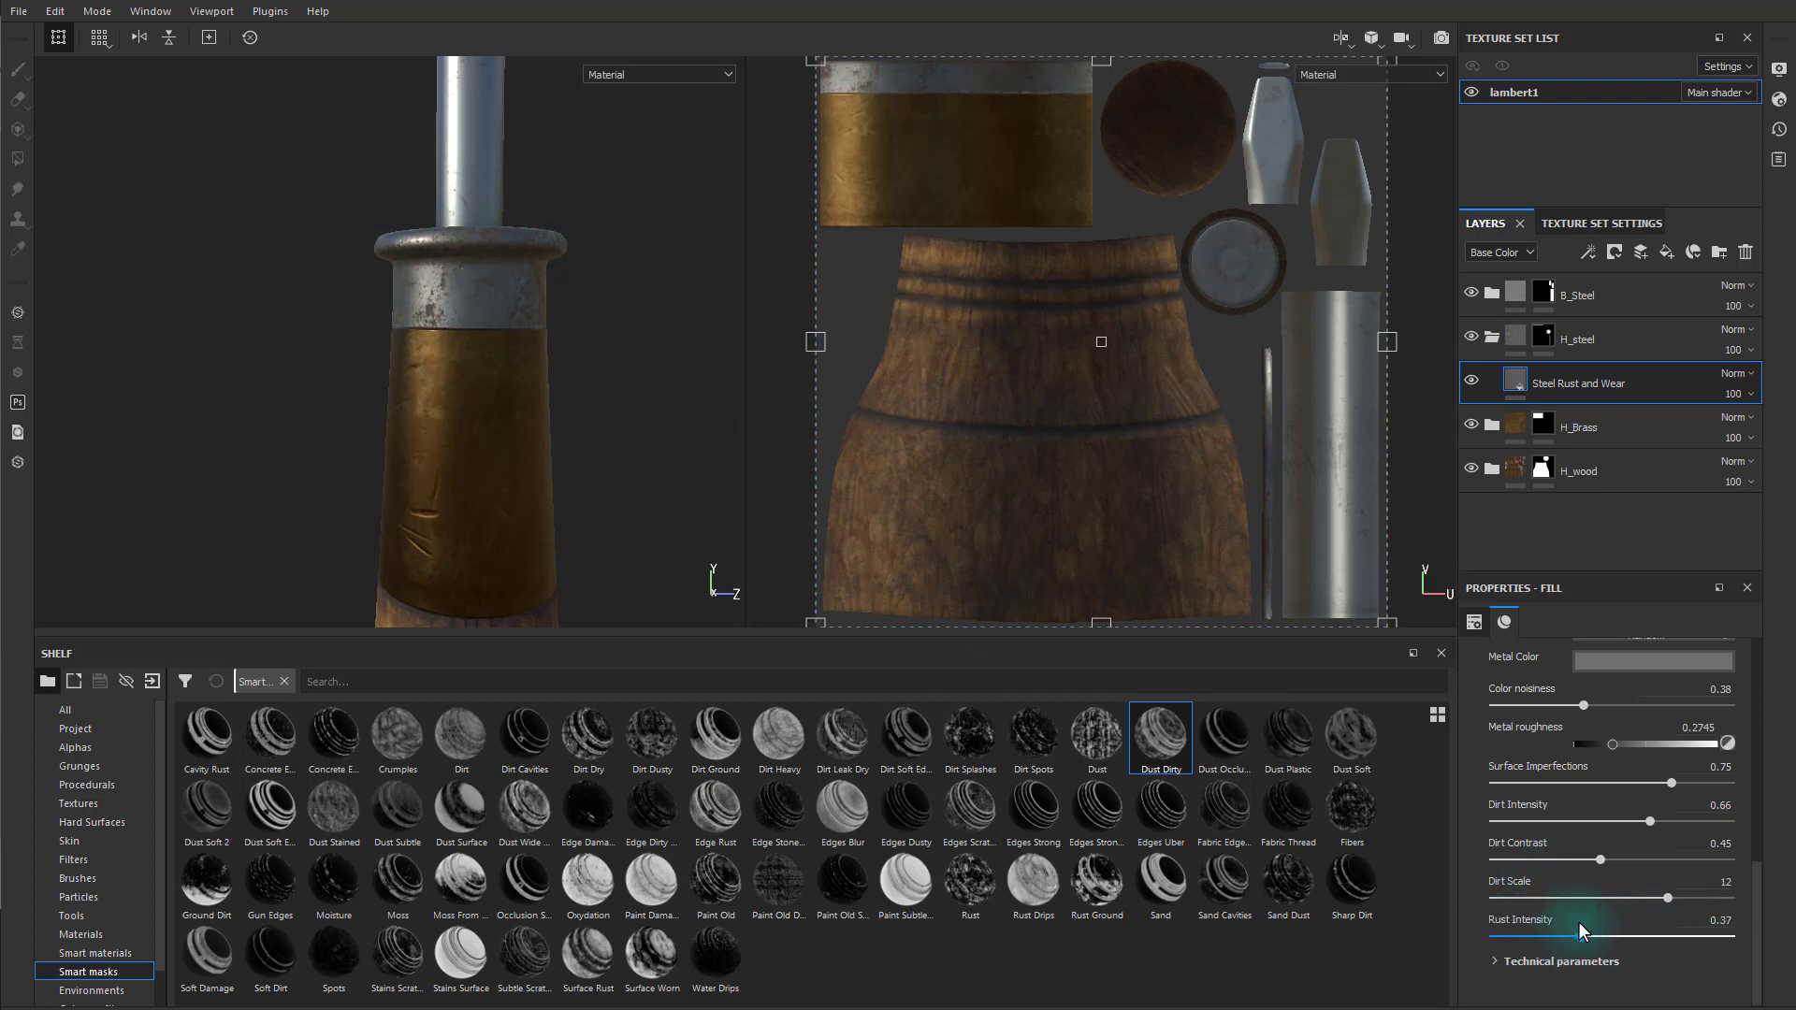
- Switch the Steel Rust and Wear layer to tri-planar projection and set its UV scale to 5.11
left_click_drag(576, 379, 615, 408, "alt")
scroll(1723, 861, "up", 10)
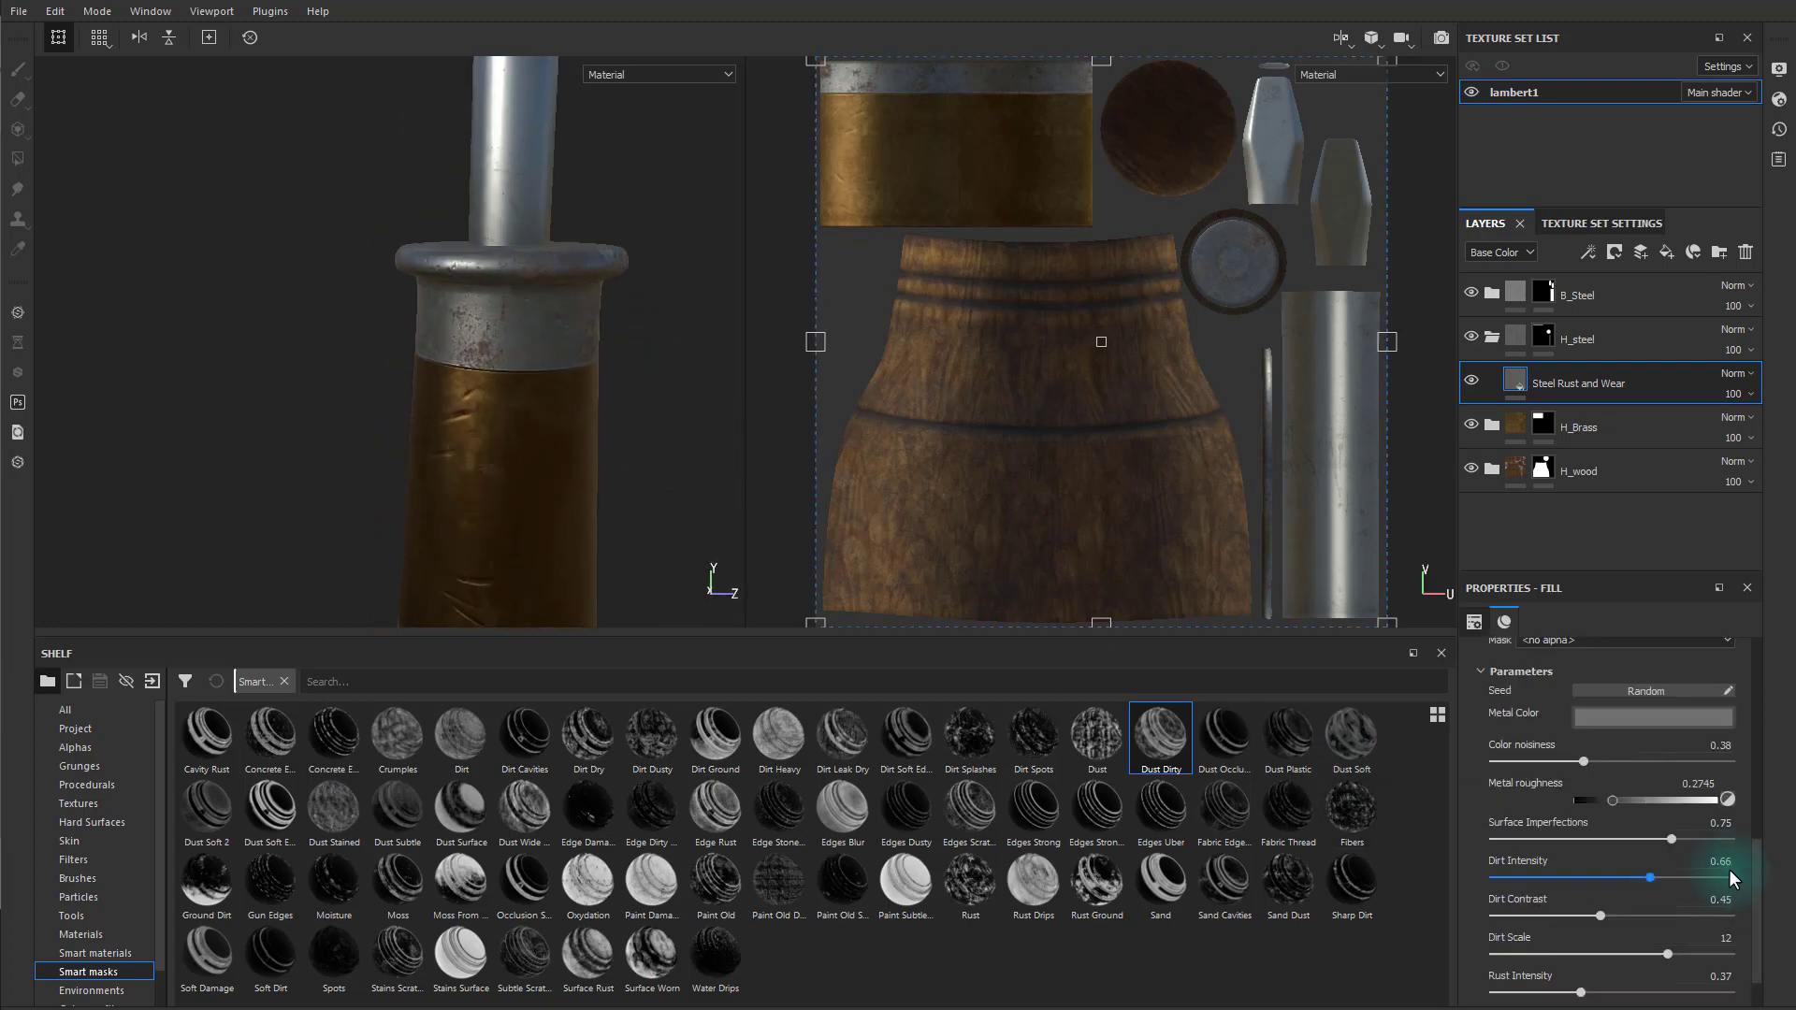
left_click(1580, 686)
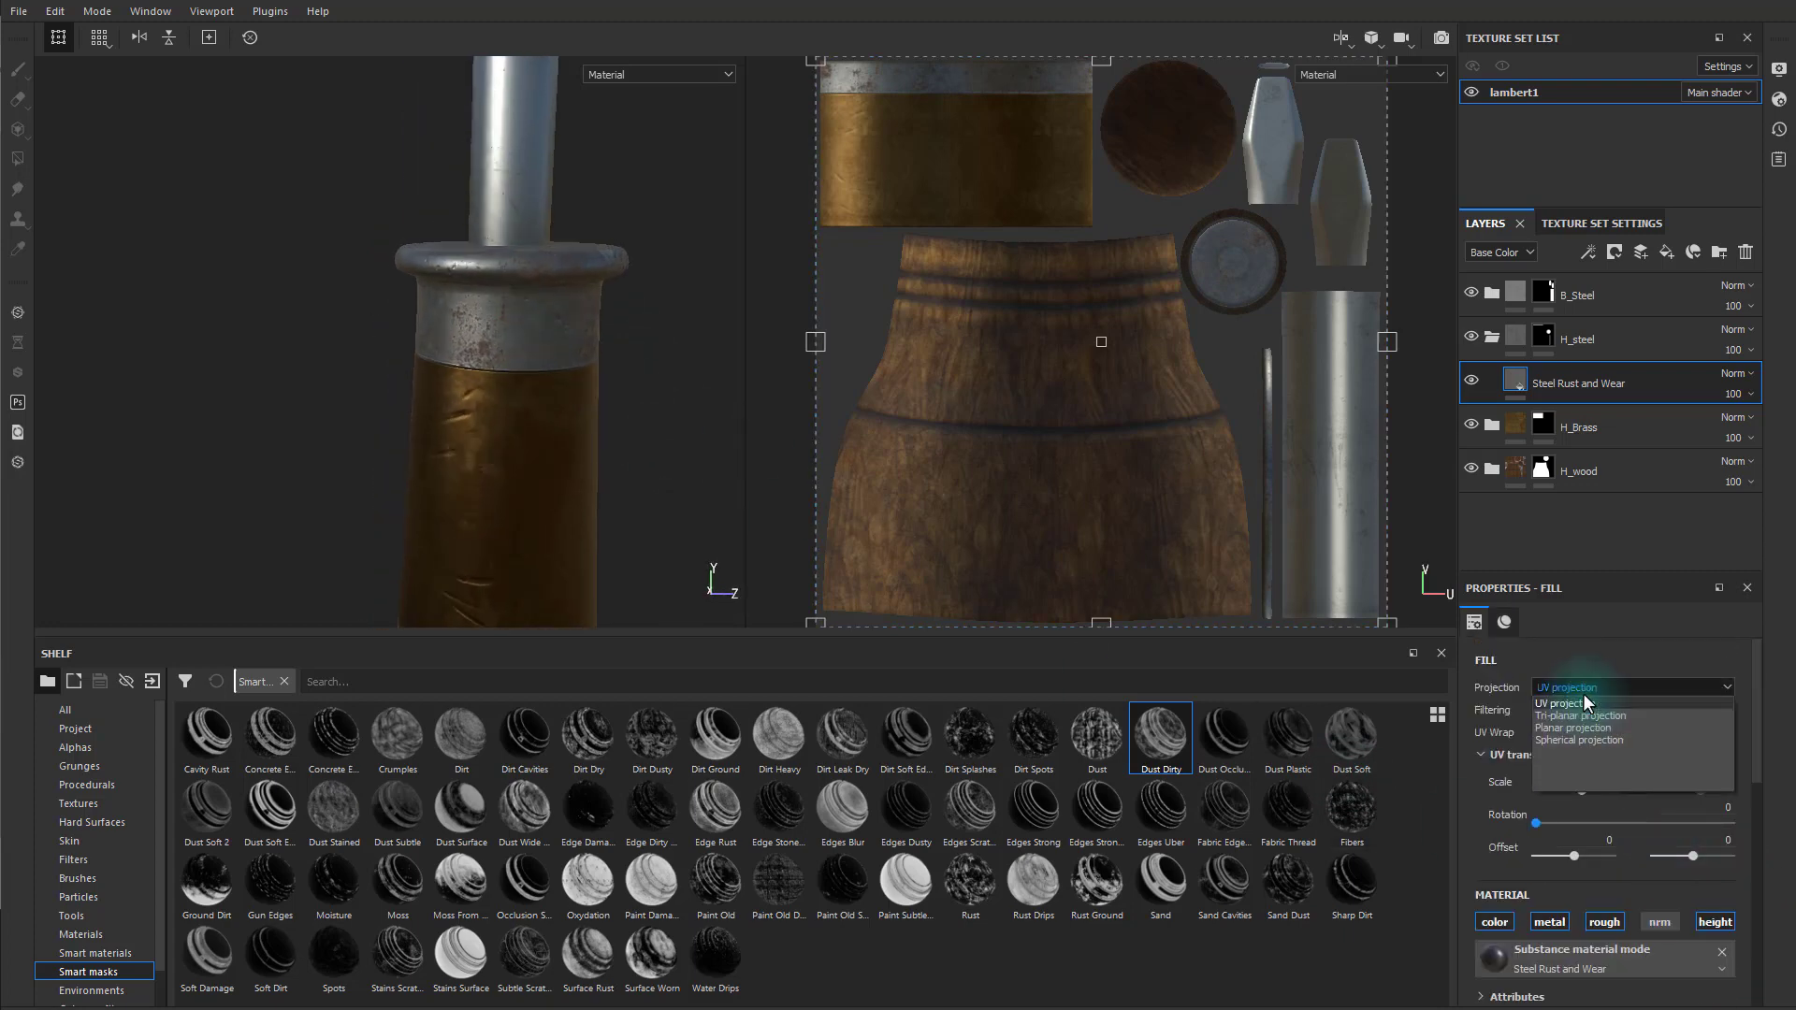
left_click(1573, 714)
left_click_drag(683, 527, 814, 533, "alt")
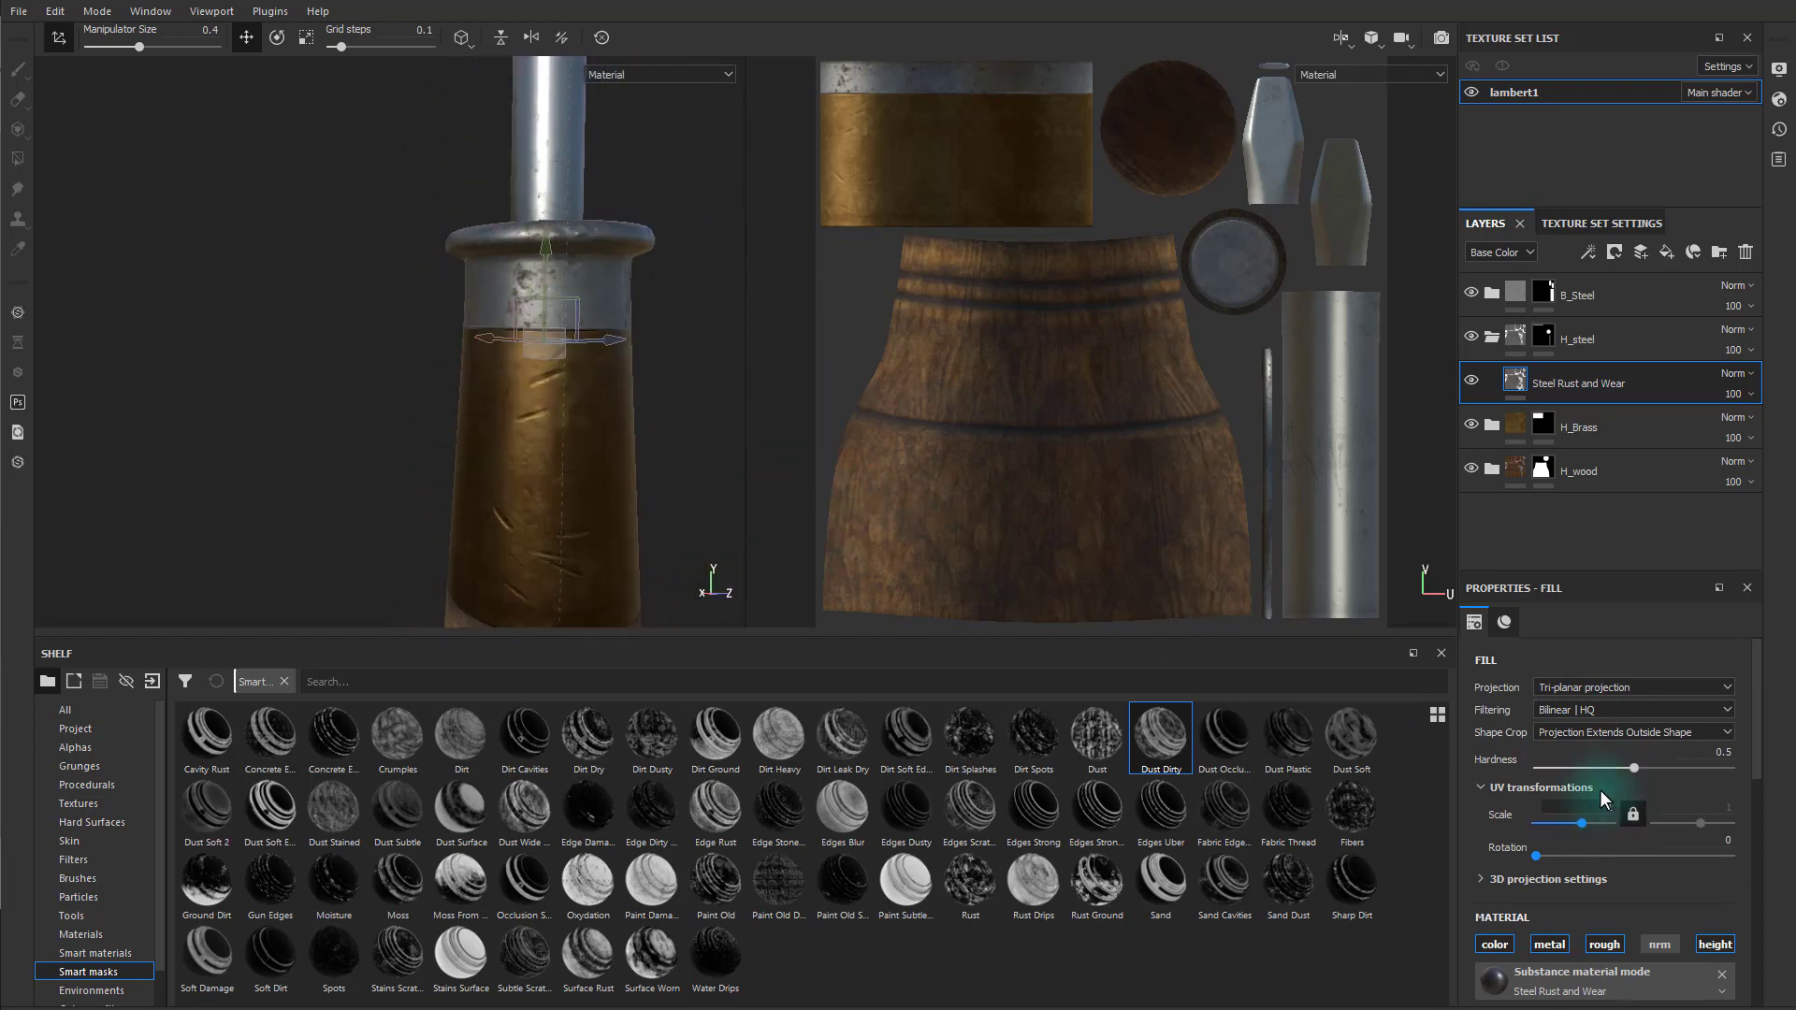
left_click_drag(1575, 821, 1584, 818)
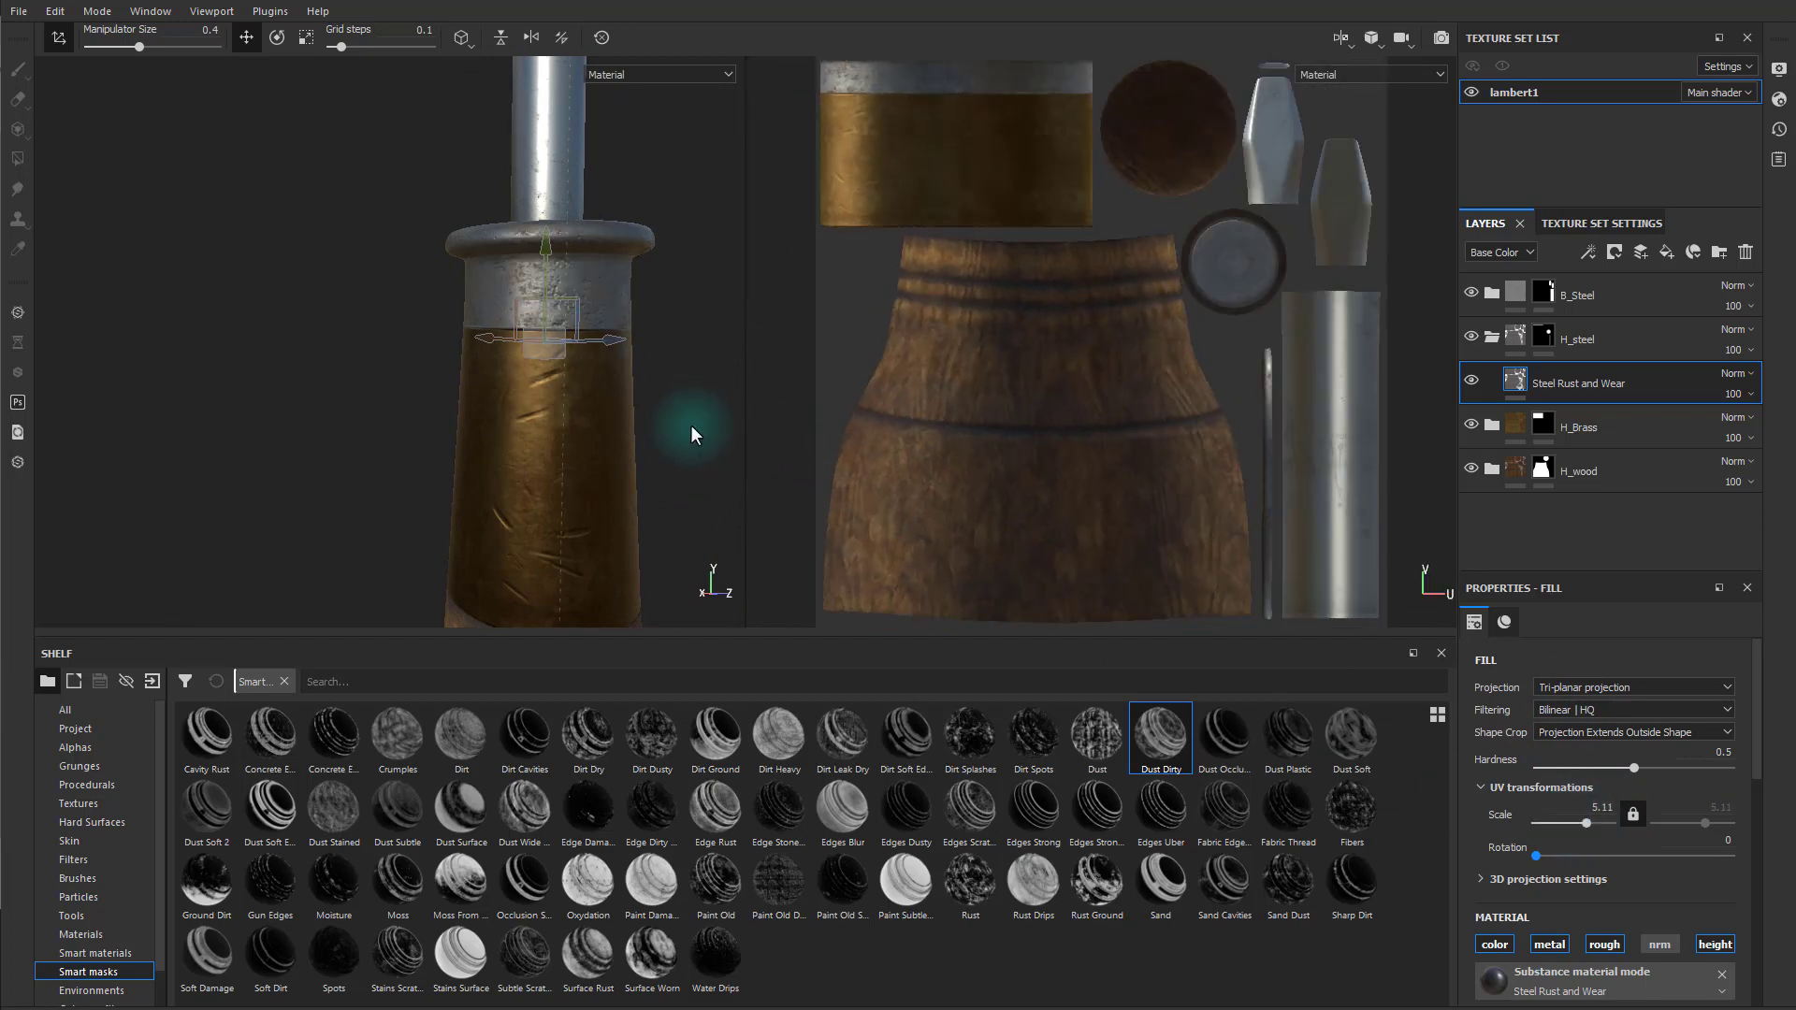
middle_click_drag(691, 434, 469, 413)
mouse_move(469, 414)
right_mouse_down("shift")
mouse_move(513, 402)
mouse_move(603, 431)
mouse_move(565, 449)
right_mouse_up("shift")
left_click_drag(565, 449, 688, 453, "alt")
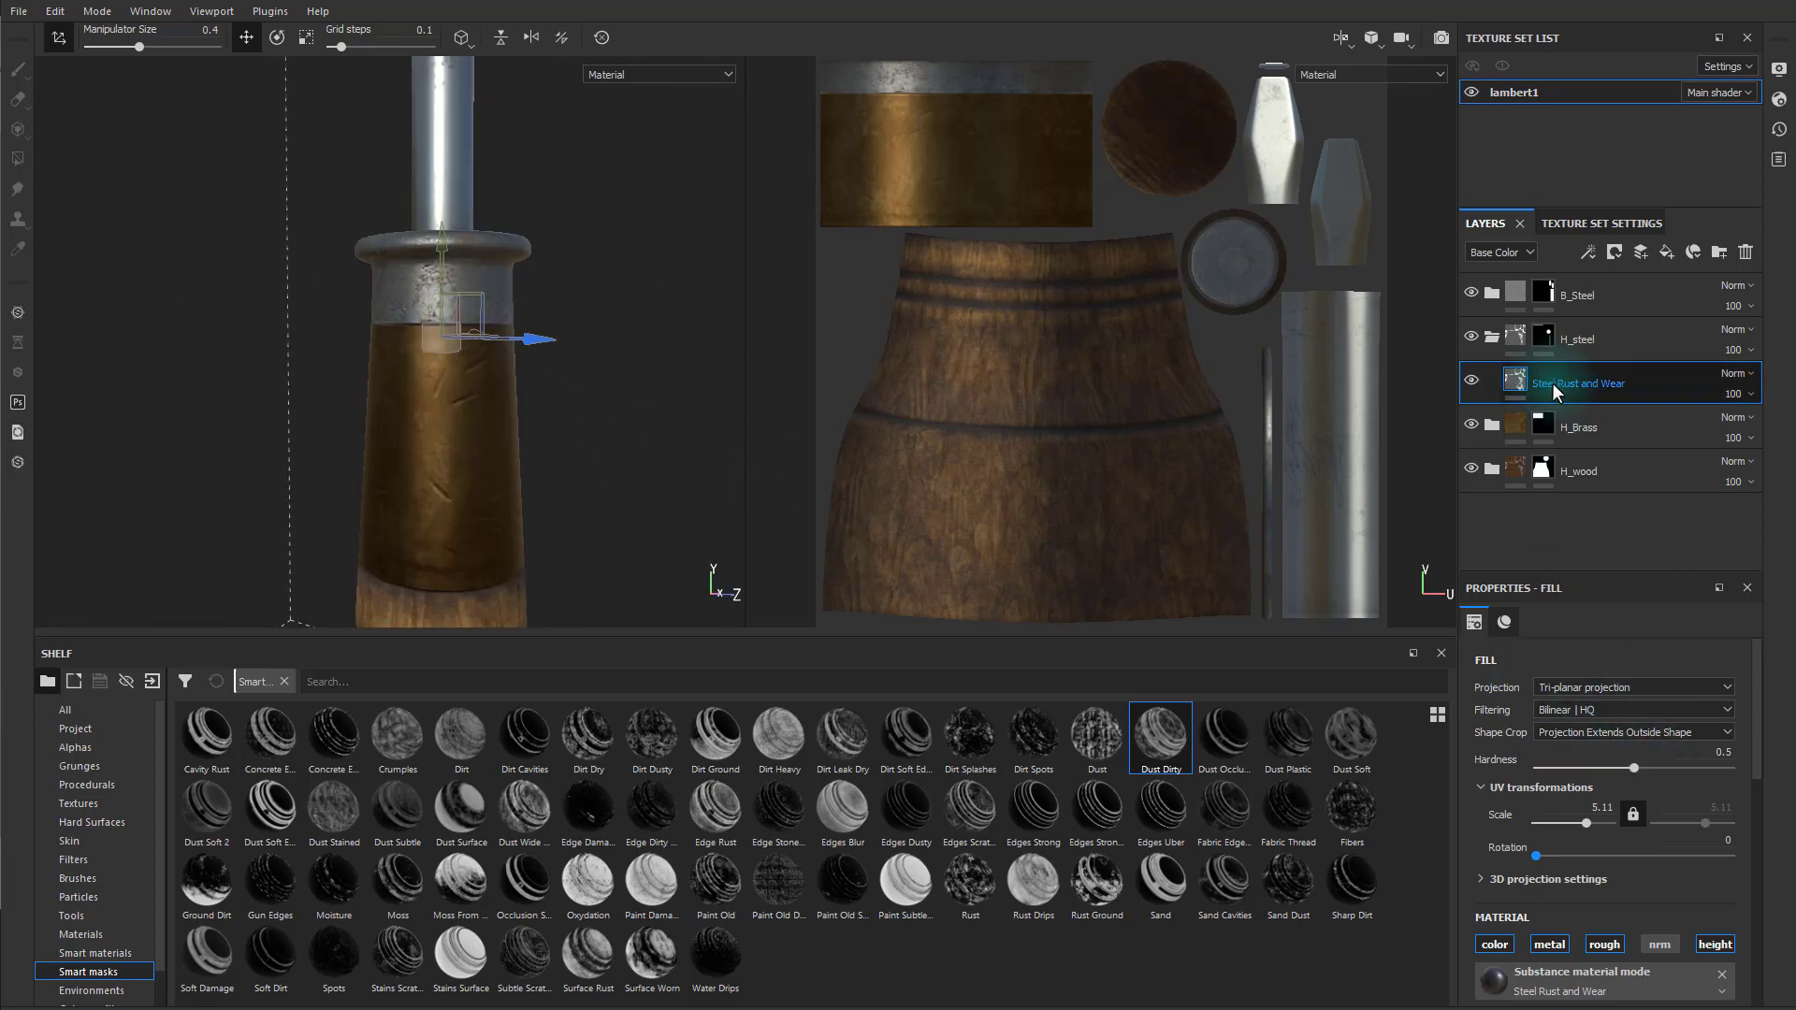
- Add the Rust Fine material as a new layer above Steel Rust and Wear inside the H_steel folder
left_click(86, 935)
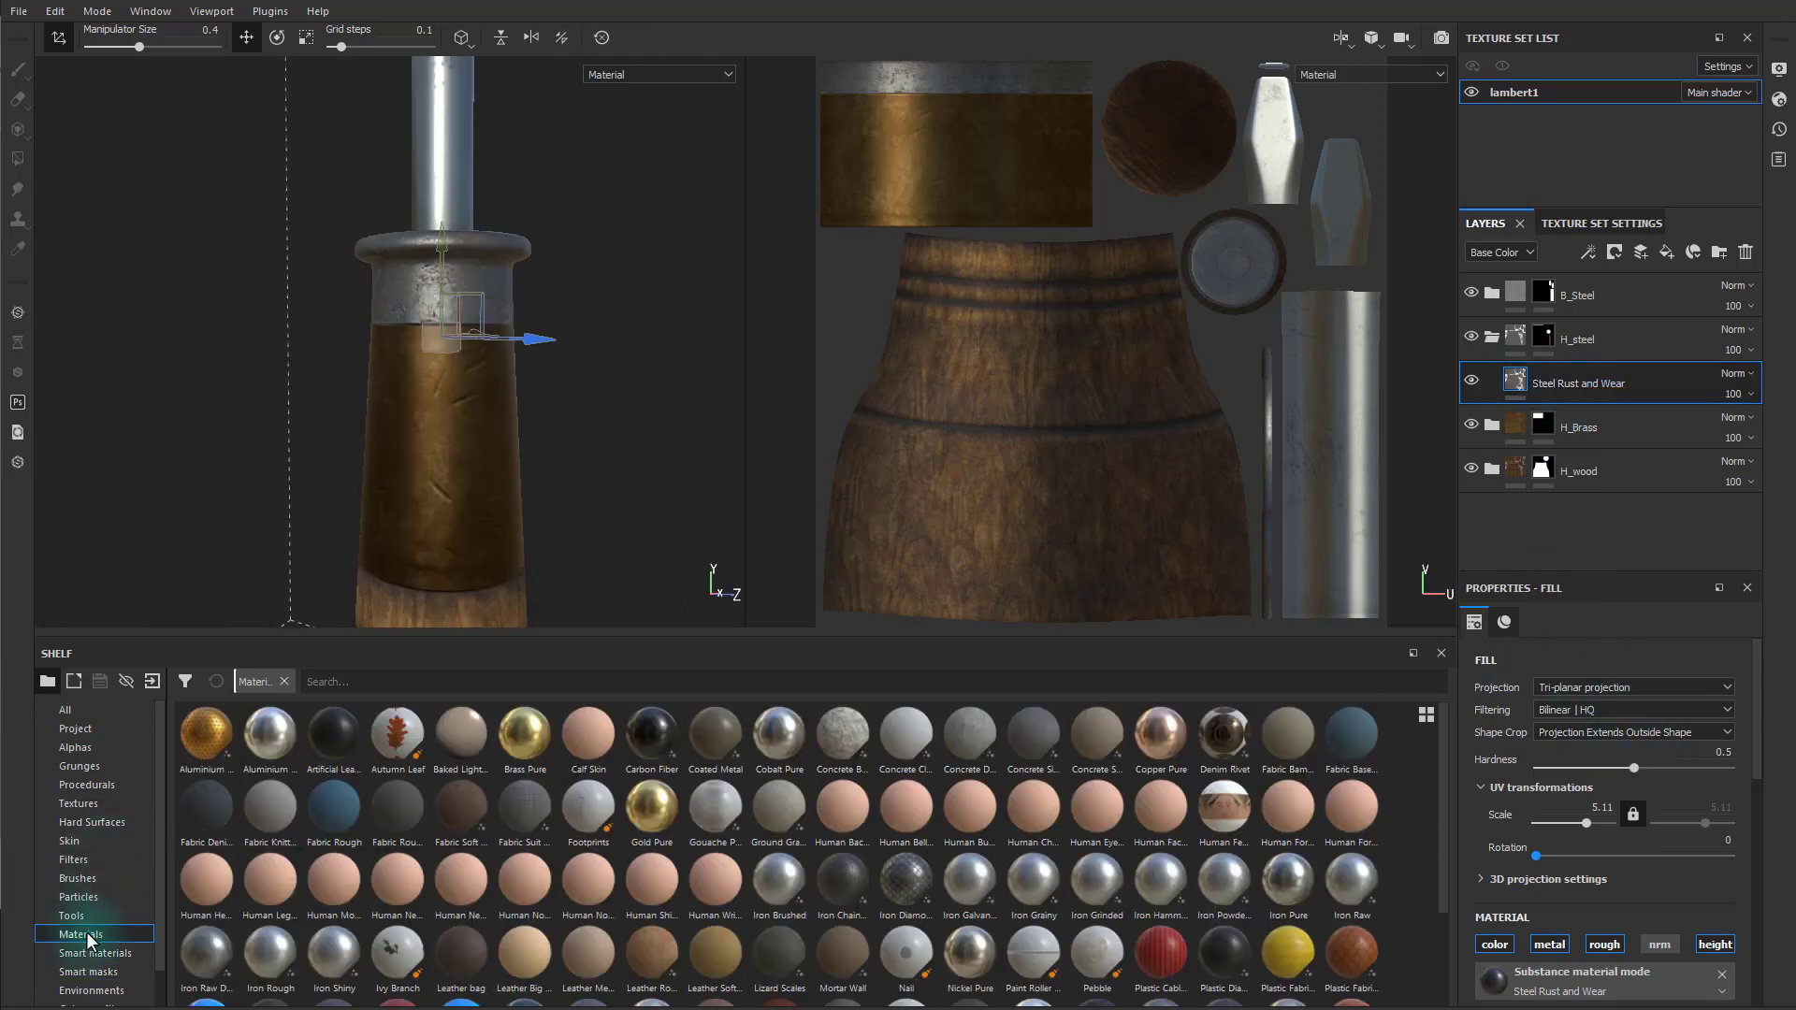
scroll(914, 841, "down", 2)
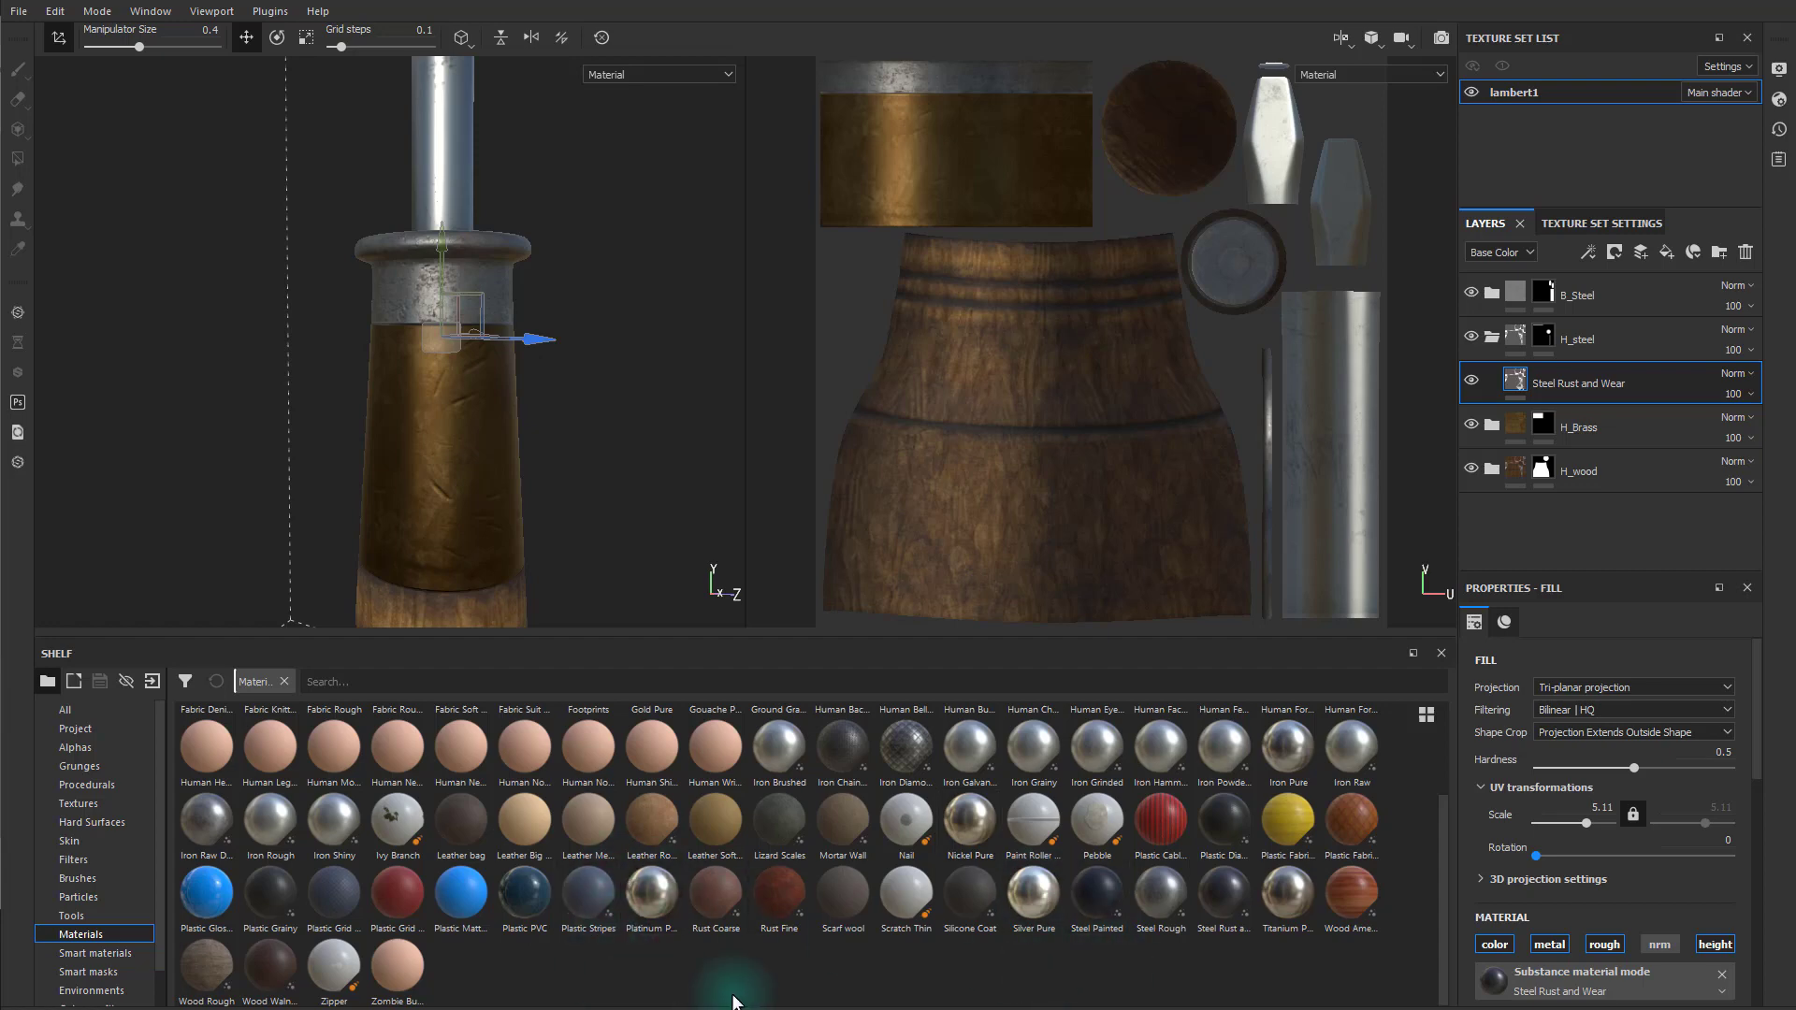
mouse_move(718, 917)
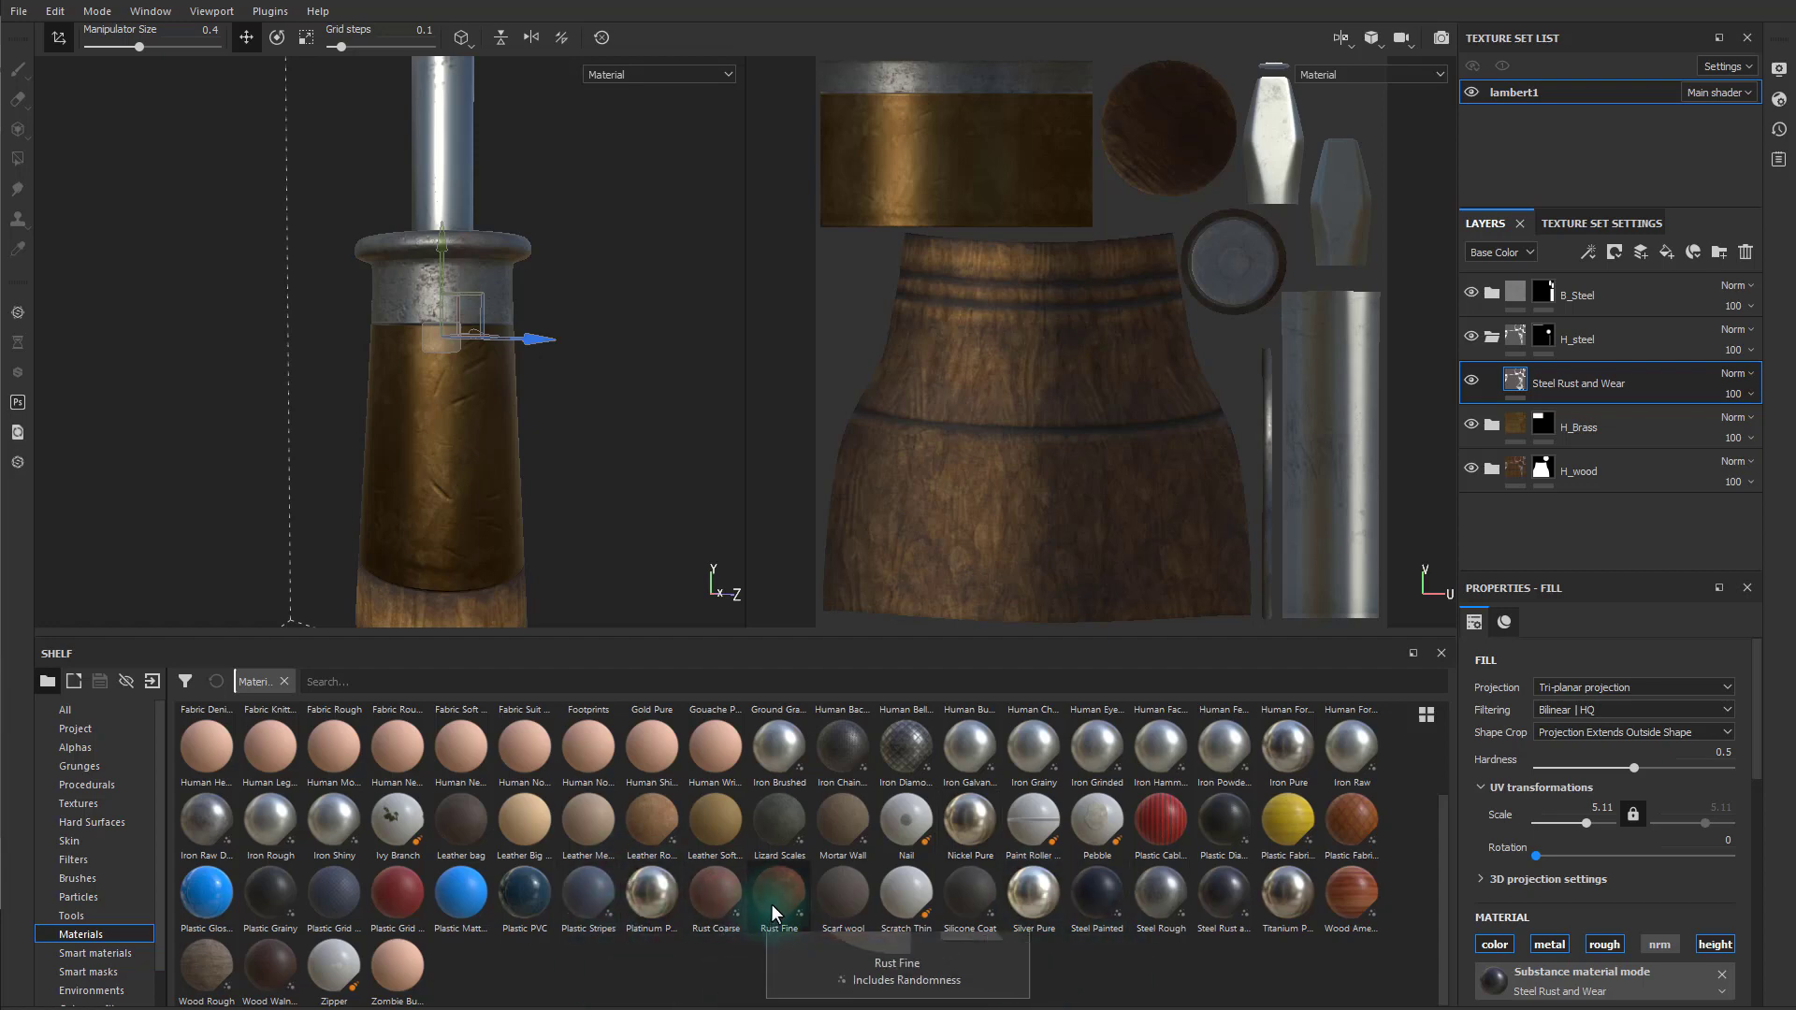
mouse_move(778, 910)
left_click_drag(772, 895, 1660, 510)
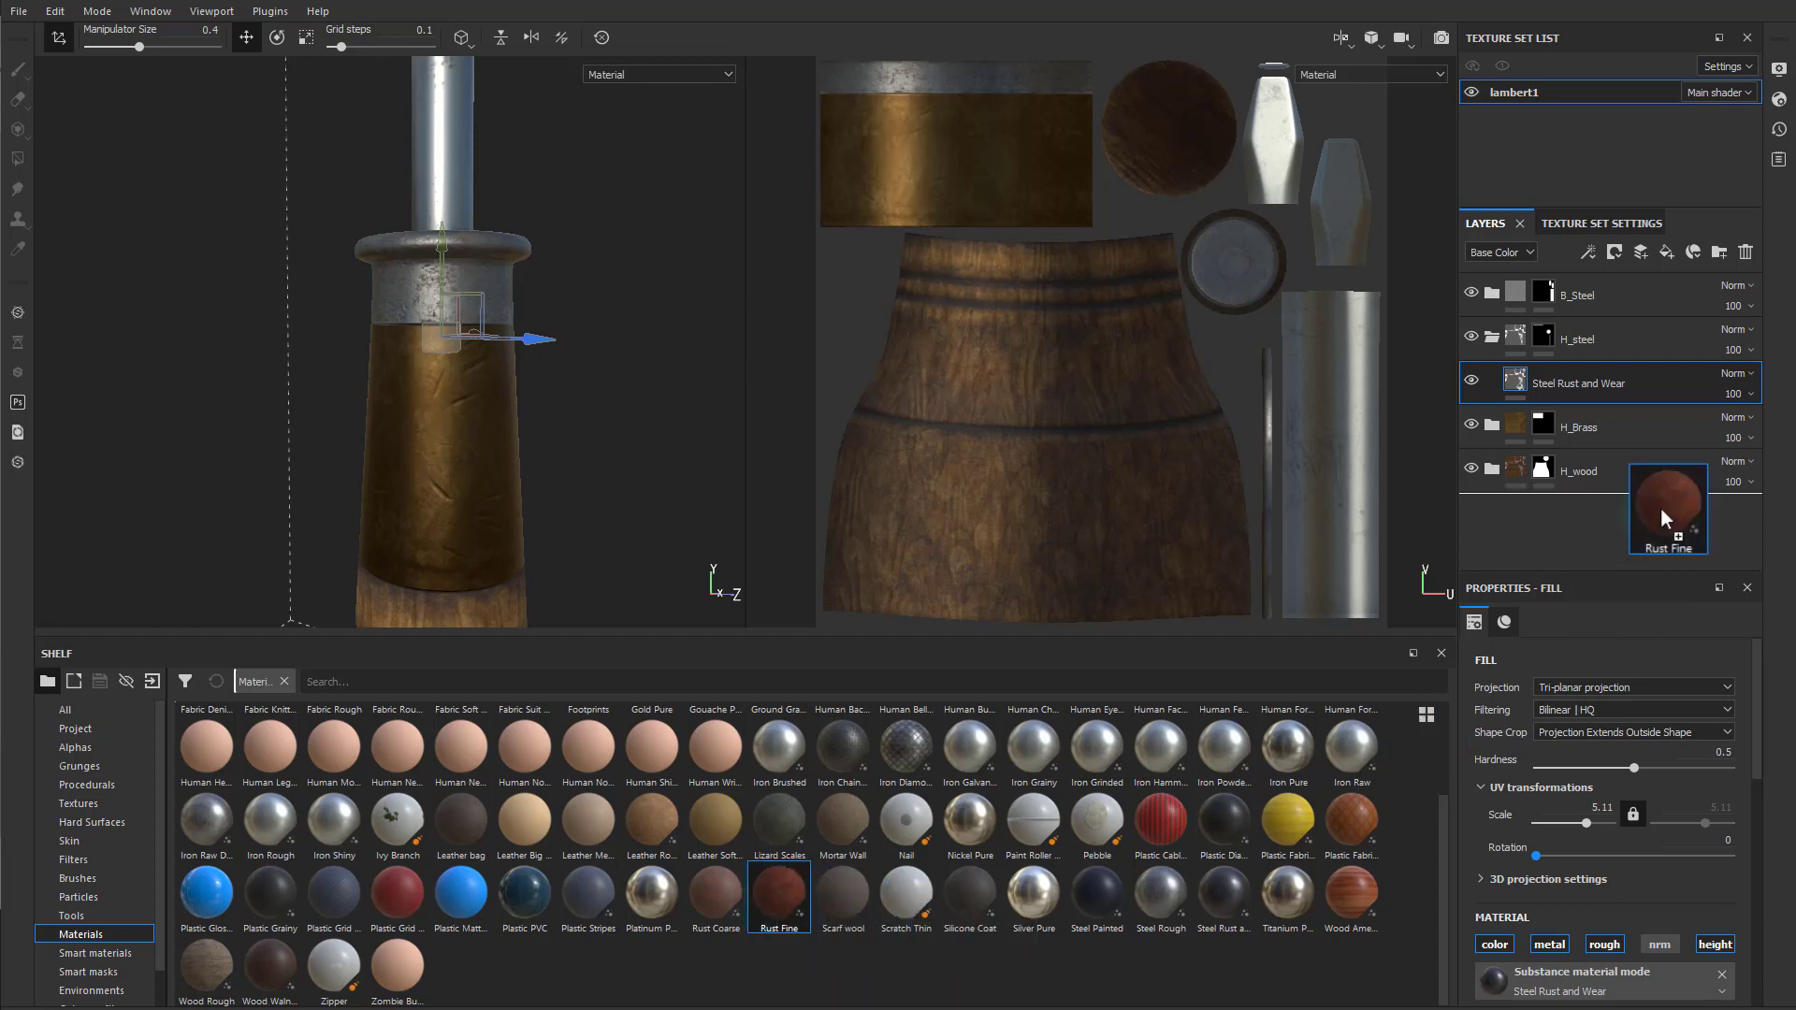
left_click_drag(1616, 357, 1615, 357)
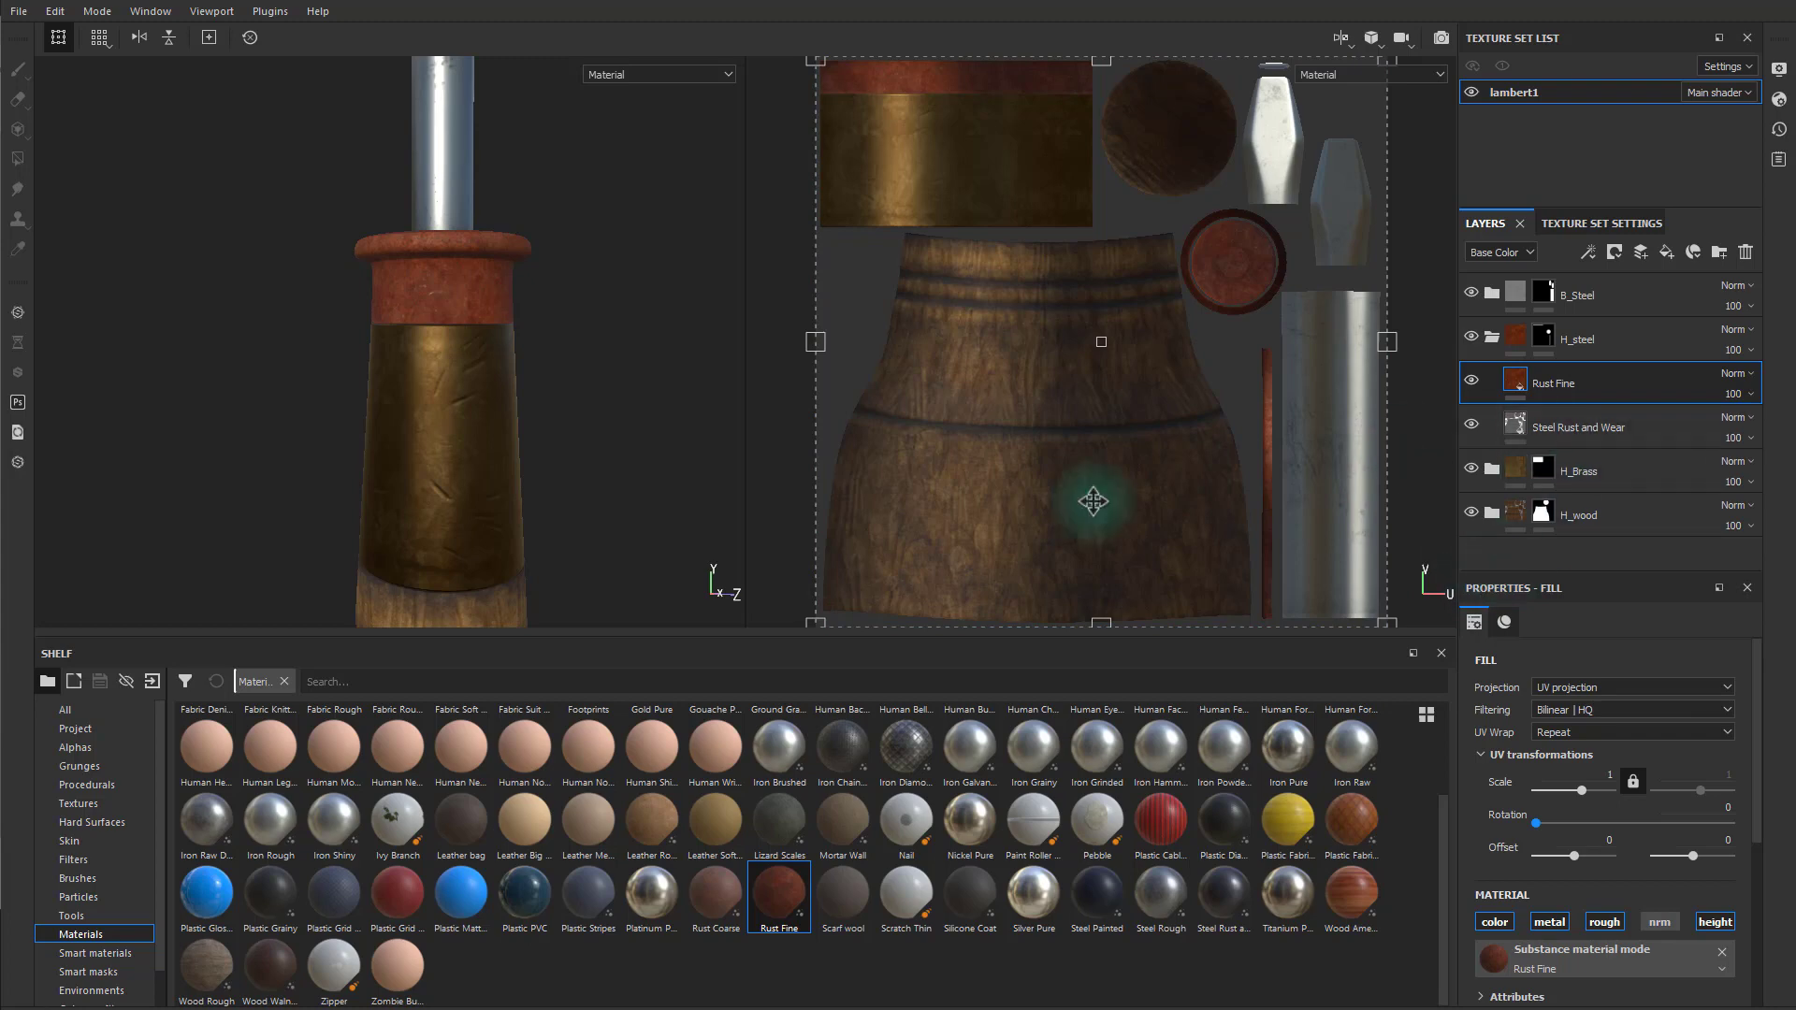
- Apply the Dust Occlusion smart mask to the Rust Fine layer
left_click(82, 973)
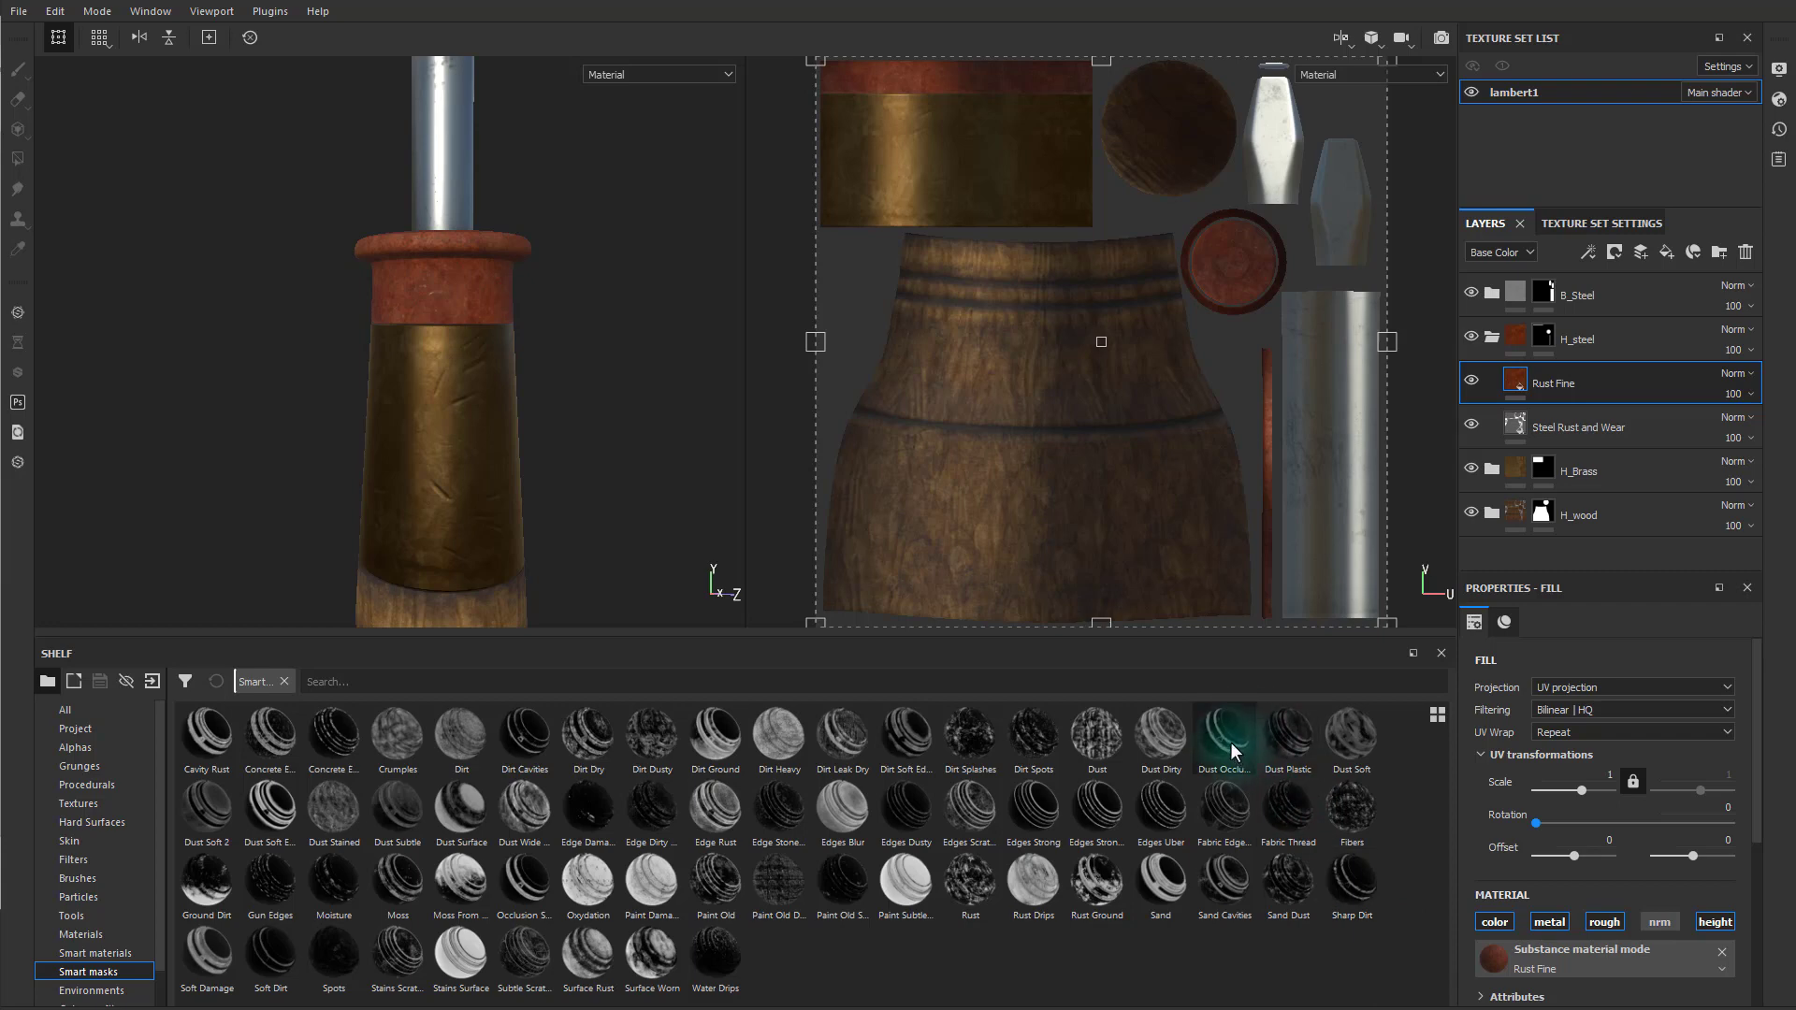
mouse_move(1231, 751)
left_mouse_down()
mouse_move(1515, 487)
mouse_move(1590, 374)
mouse_move(1572, 385)
left_mouse_up()
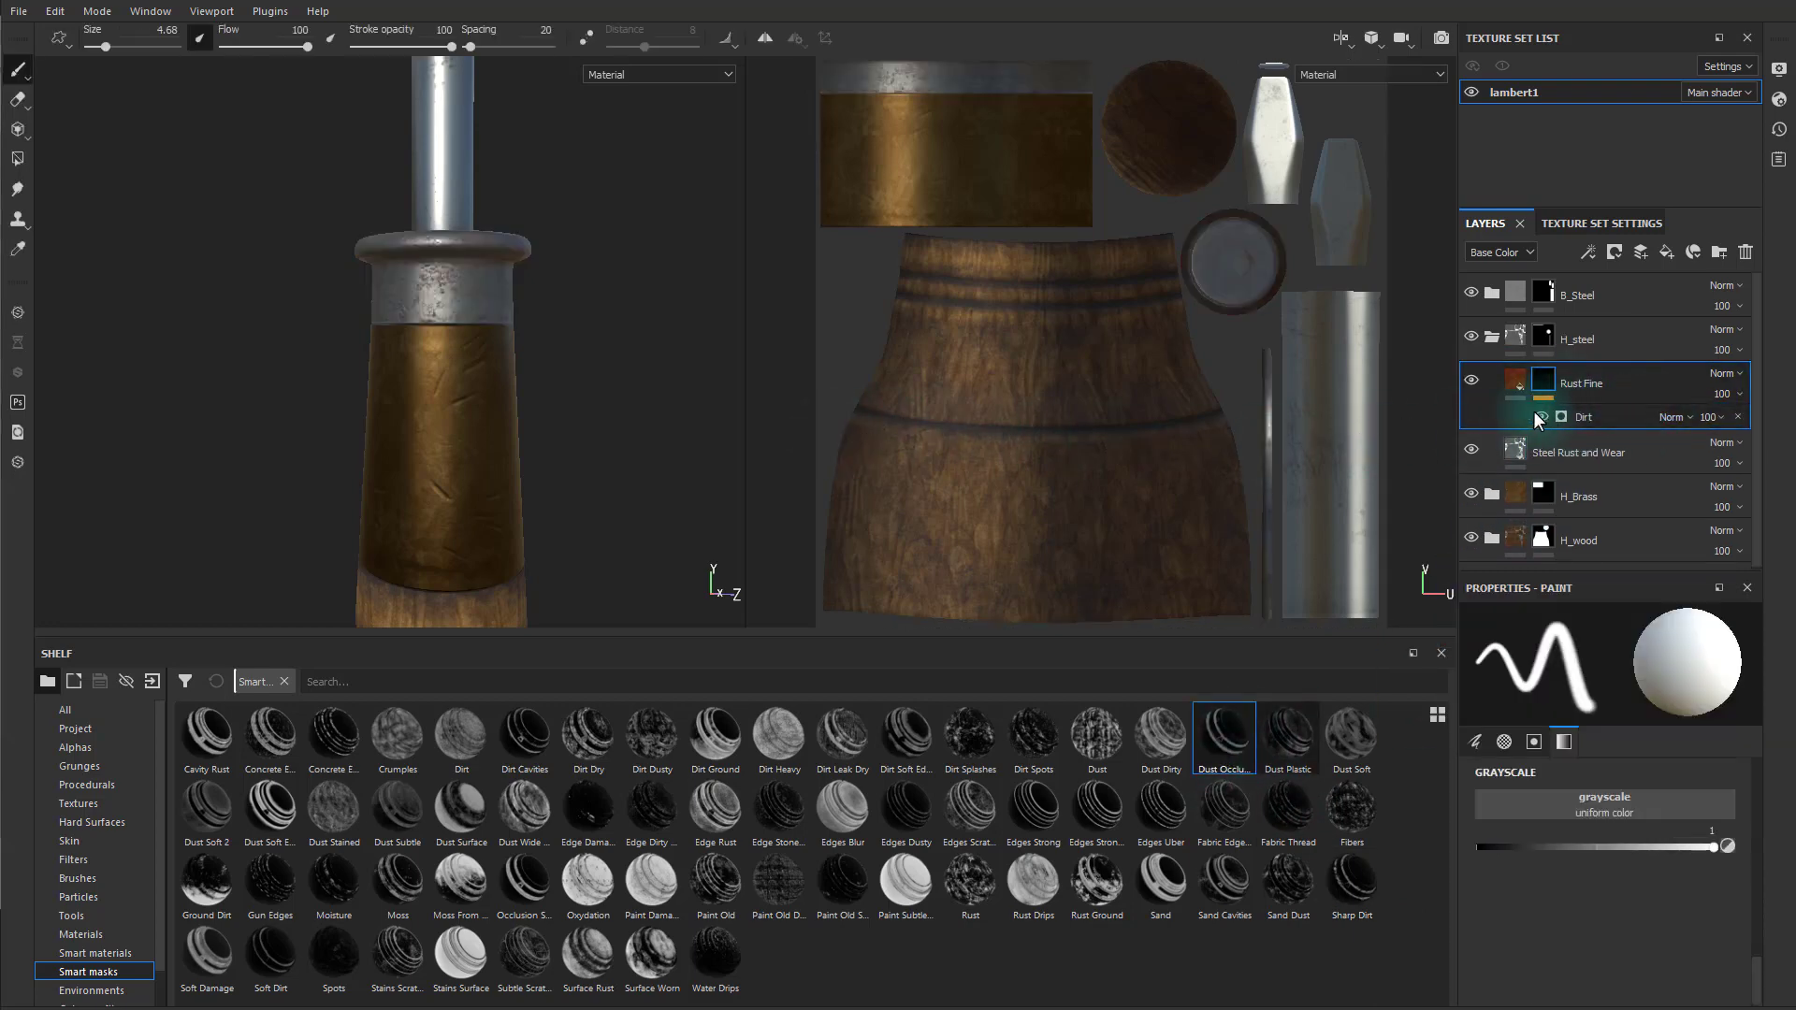
left_click_drag(641, 421, 645, 364, "alt")
right_click_drag(490, 345, 683, 439, "alt")
- Adjust the Rust Fine mask's Dirt generator to dirt level 0.59, dirt contrast 0.89 and grunge scale 11, leaving Invert off
left_click(1584, 418)
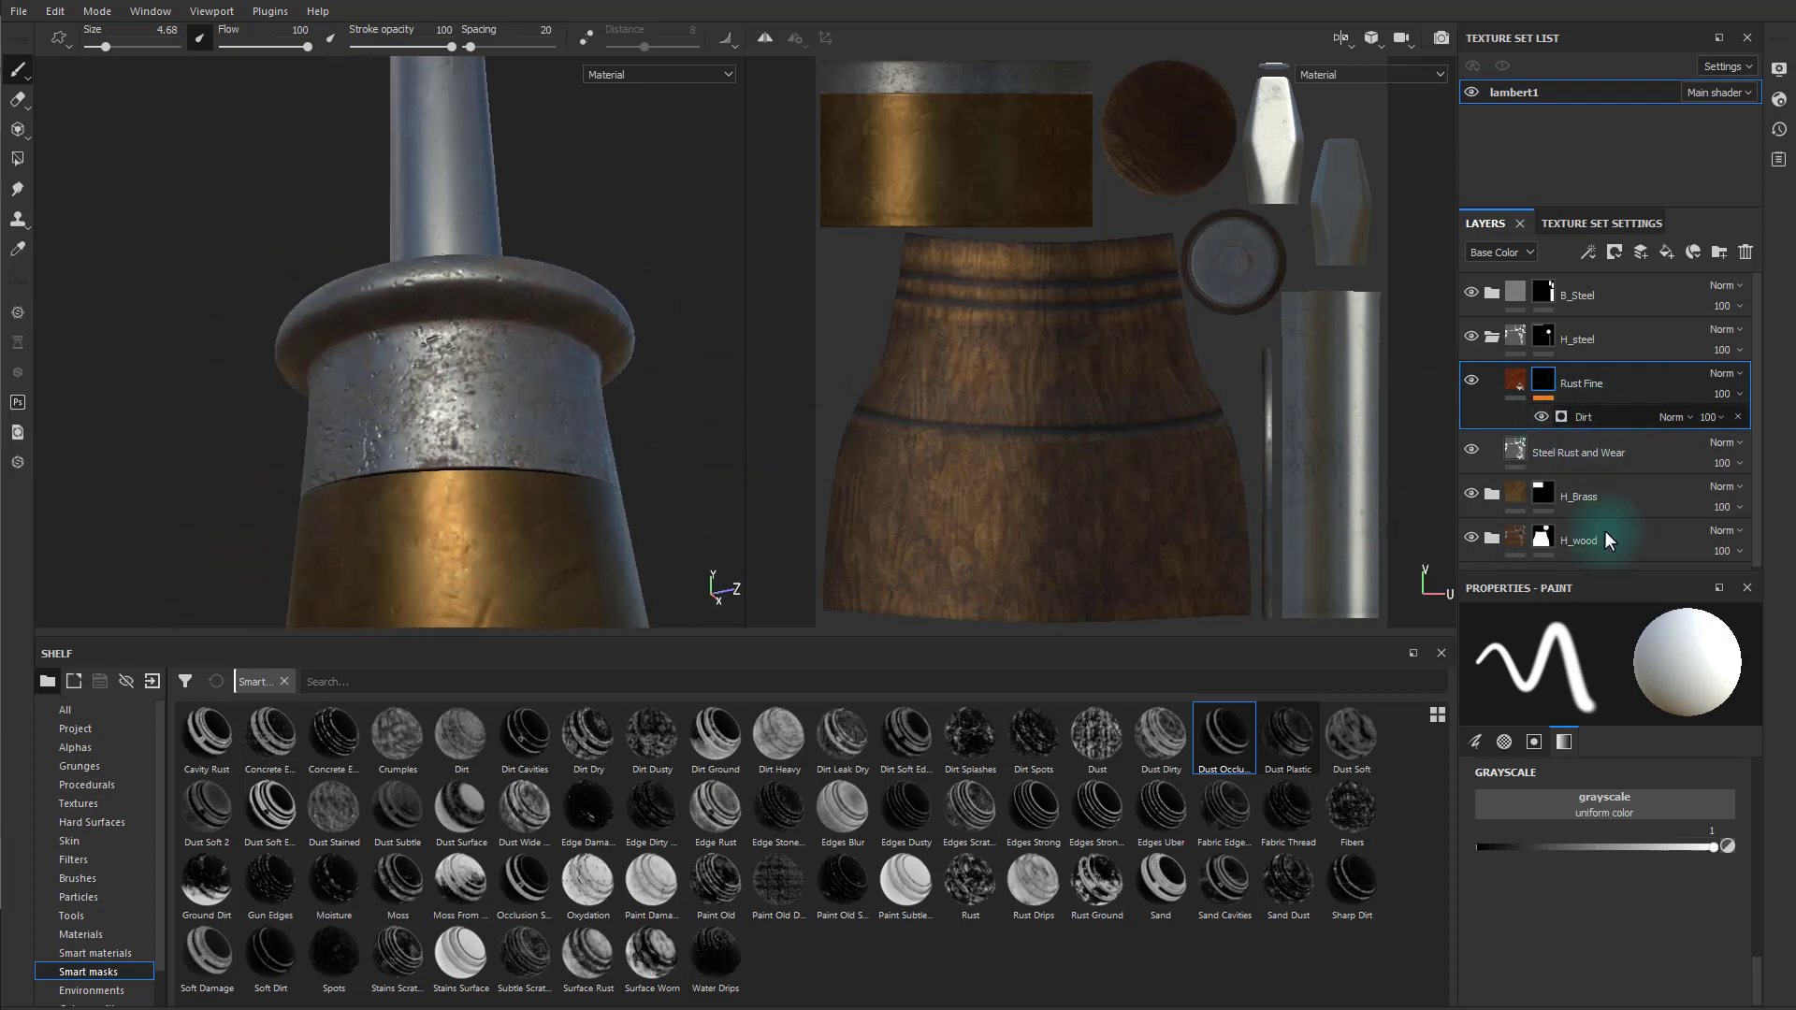
scroll(1633, 814, "up", 1)
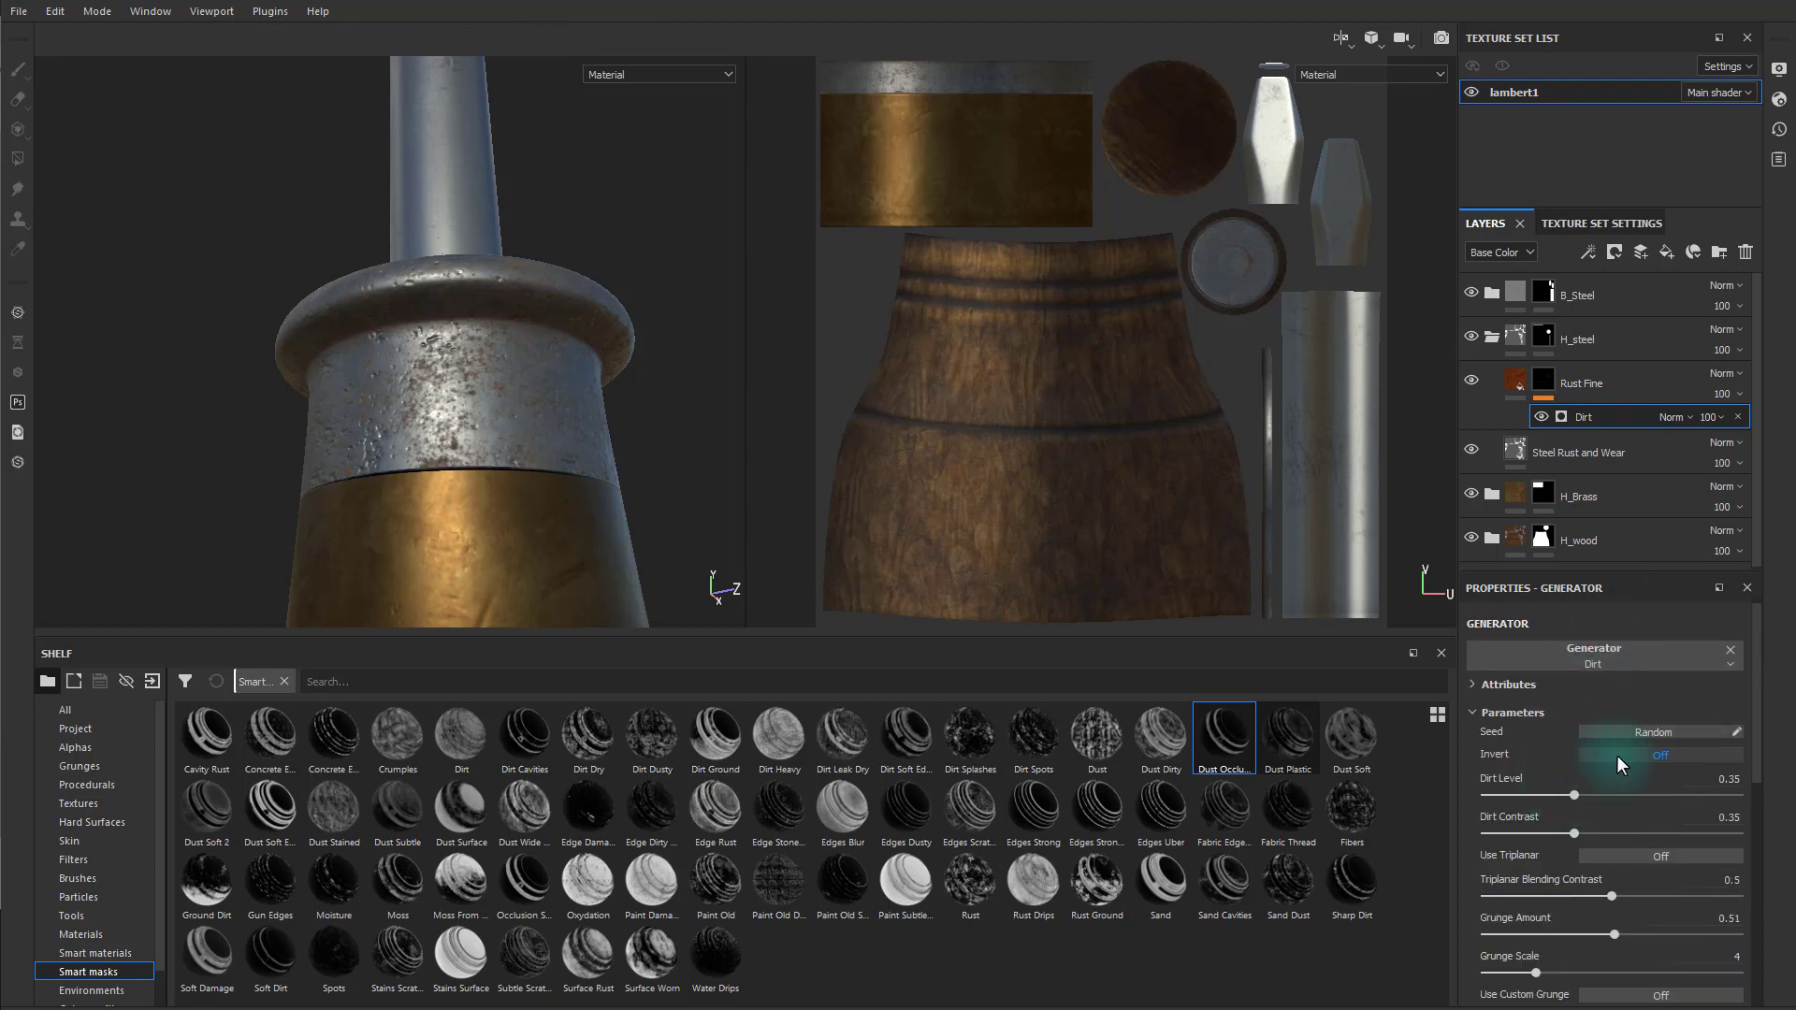
left_click(1617, 754)
left_click(1616, 755)
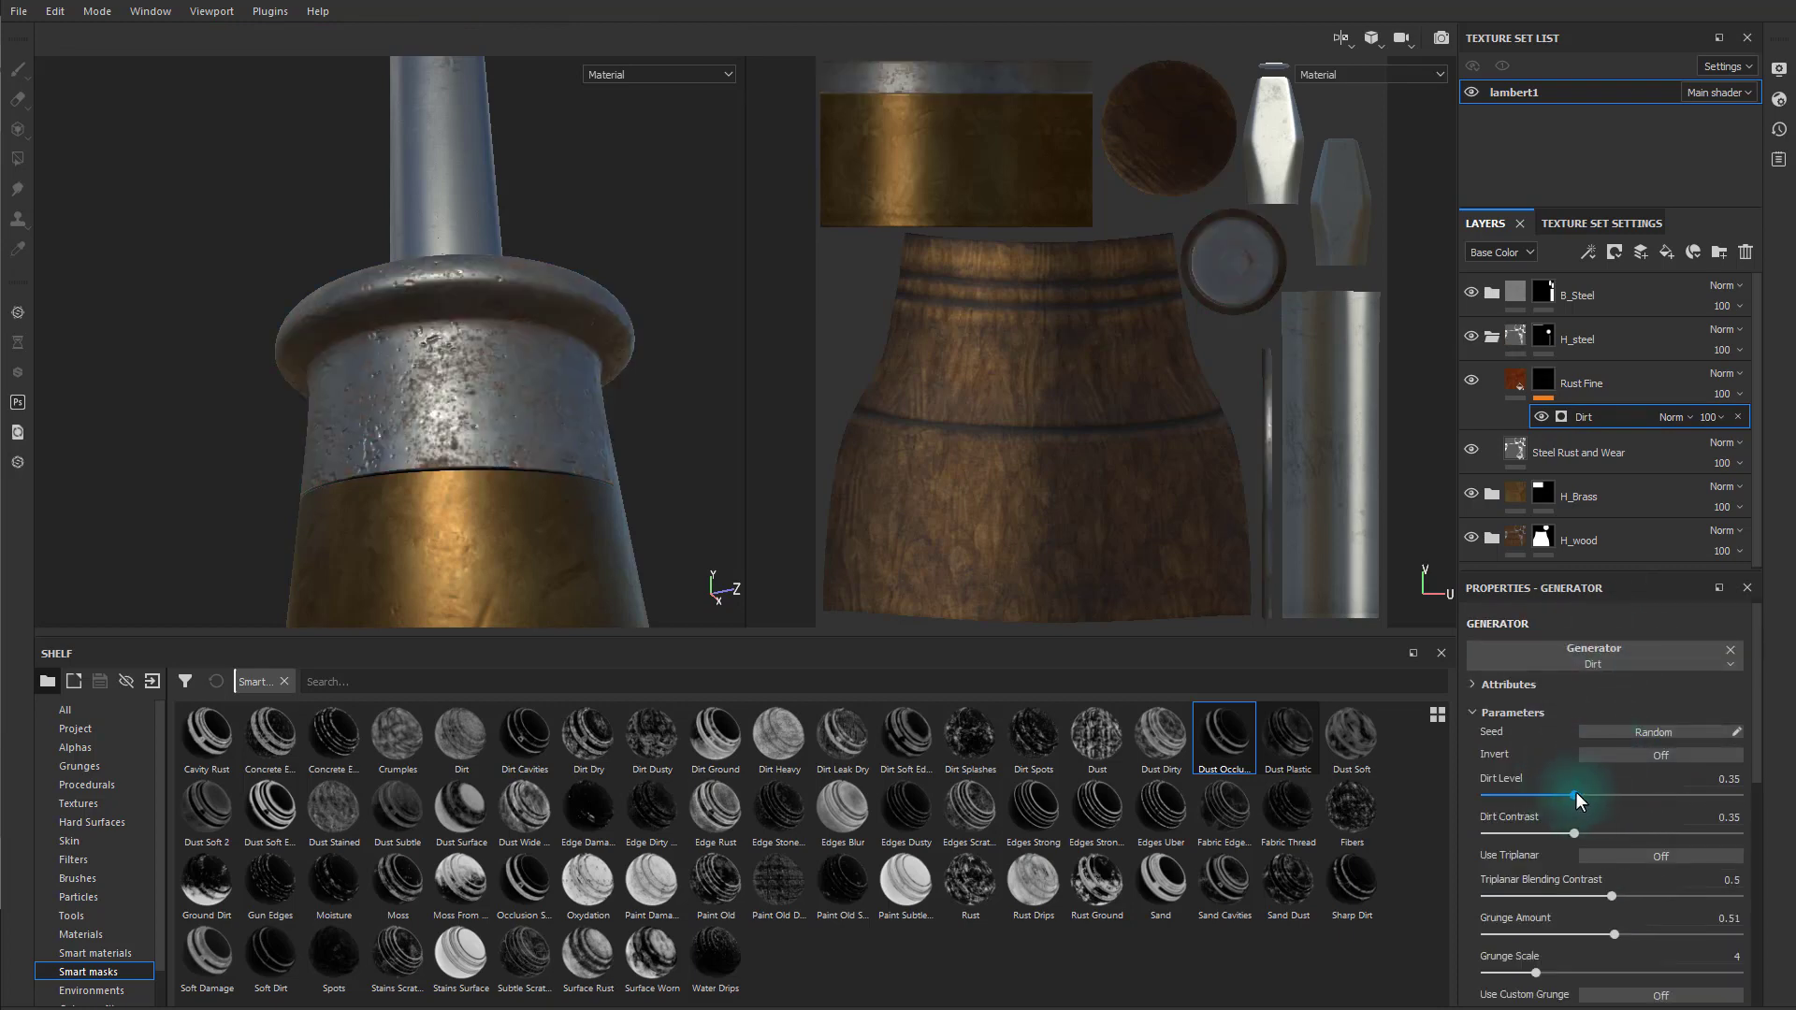
mouse_move(1572, 795)
left_mouse_down()
mouse_move(1703, 791)
mouse_move(1623, 791)
mouse_move(1676, 838)
mouse_move(1617, 809)
mouse_move(1649, 794)
mouse_move(1642, 829)
mouse_move(1712, 828)
mouse_move(1609, 790)
left_mouse_up()
left_click(1700, 831)
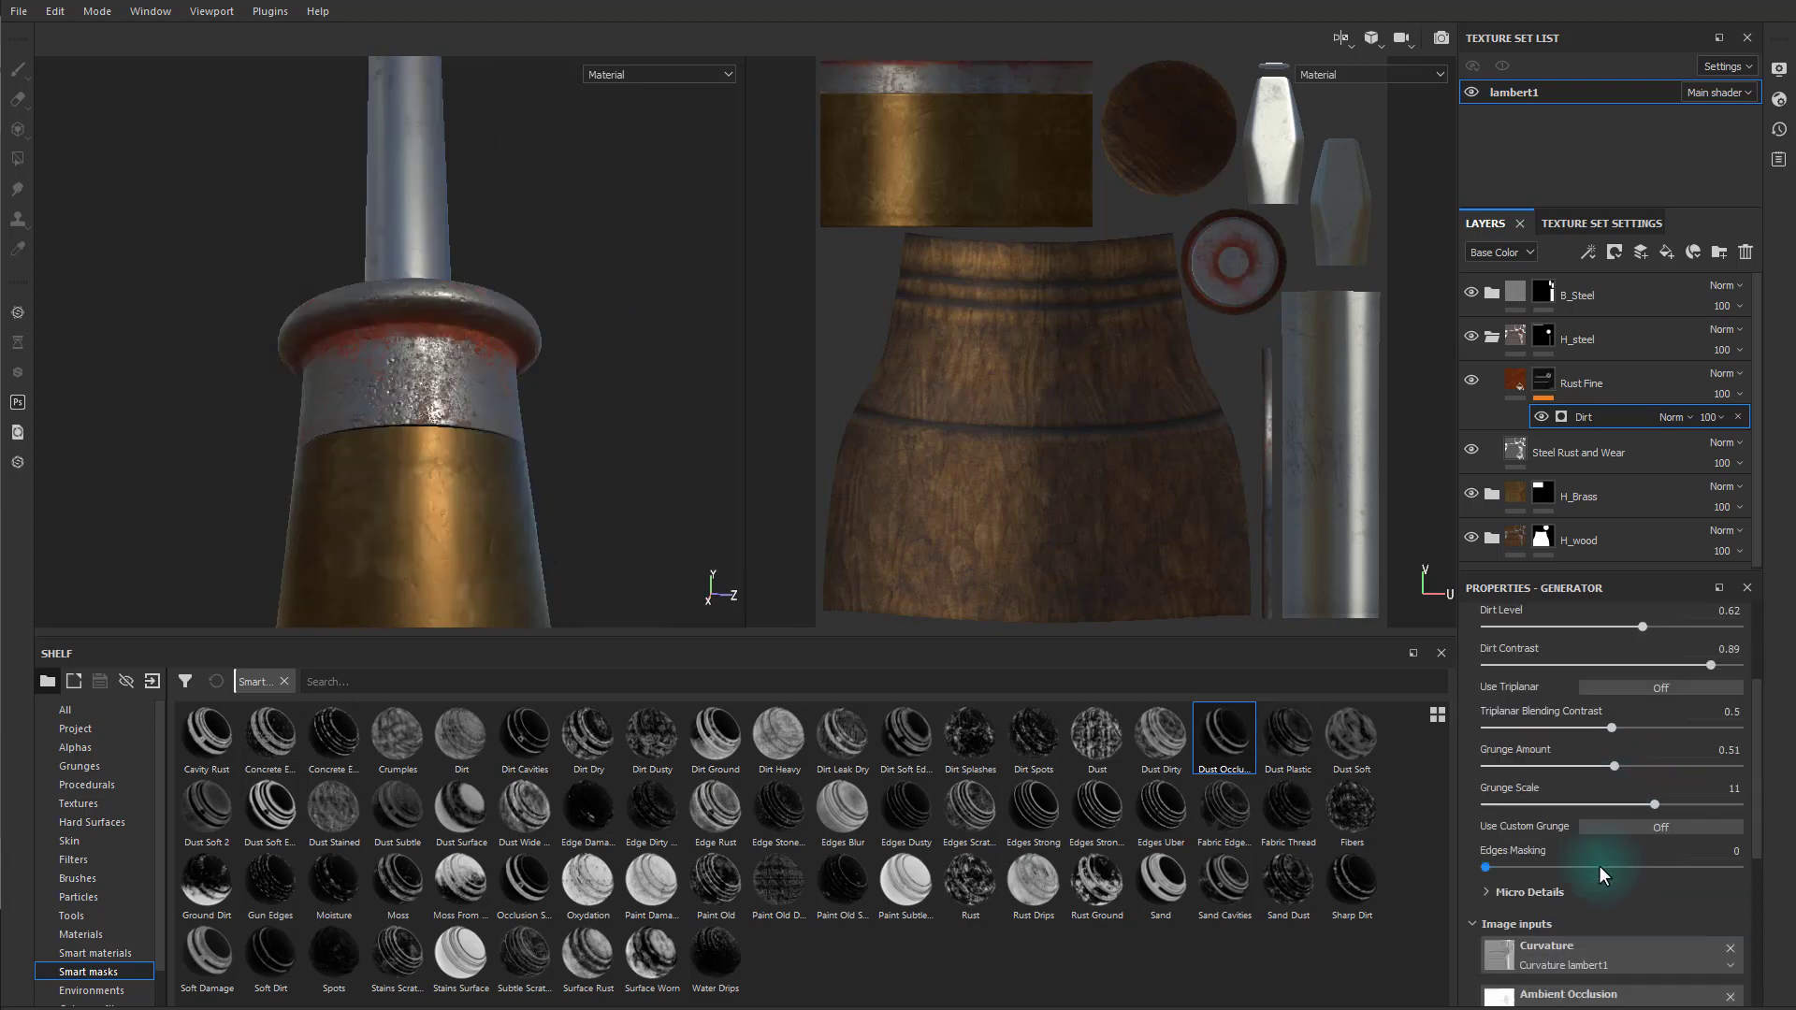
scroll(1599, 866, "up", 5)
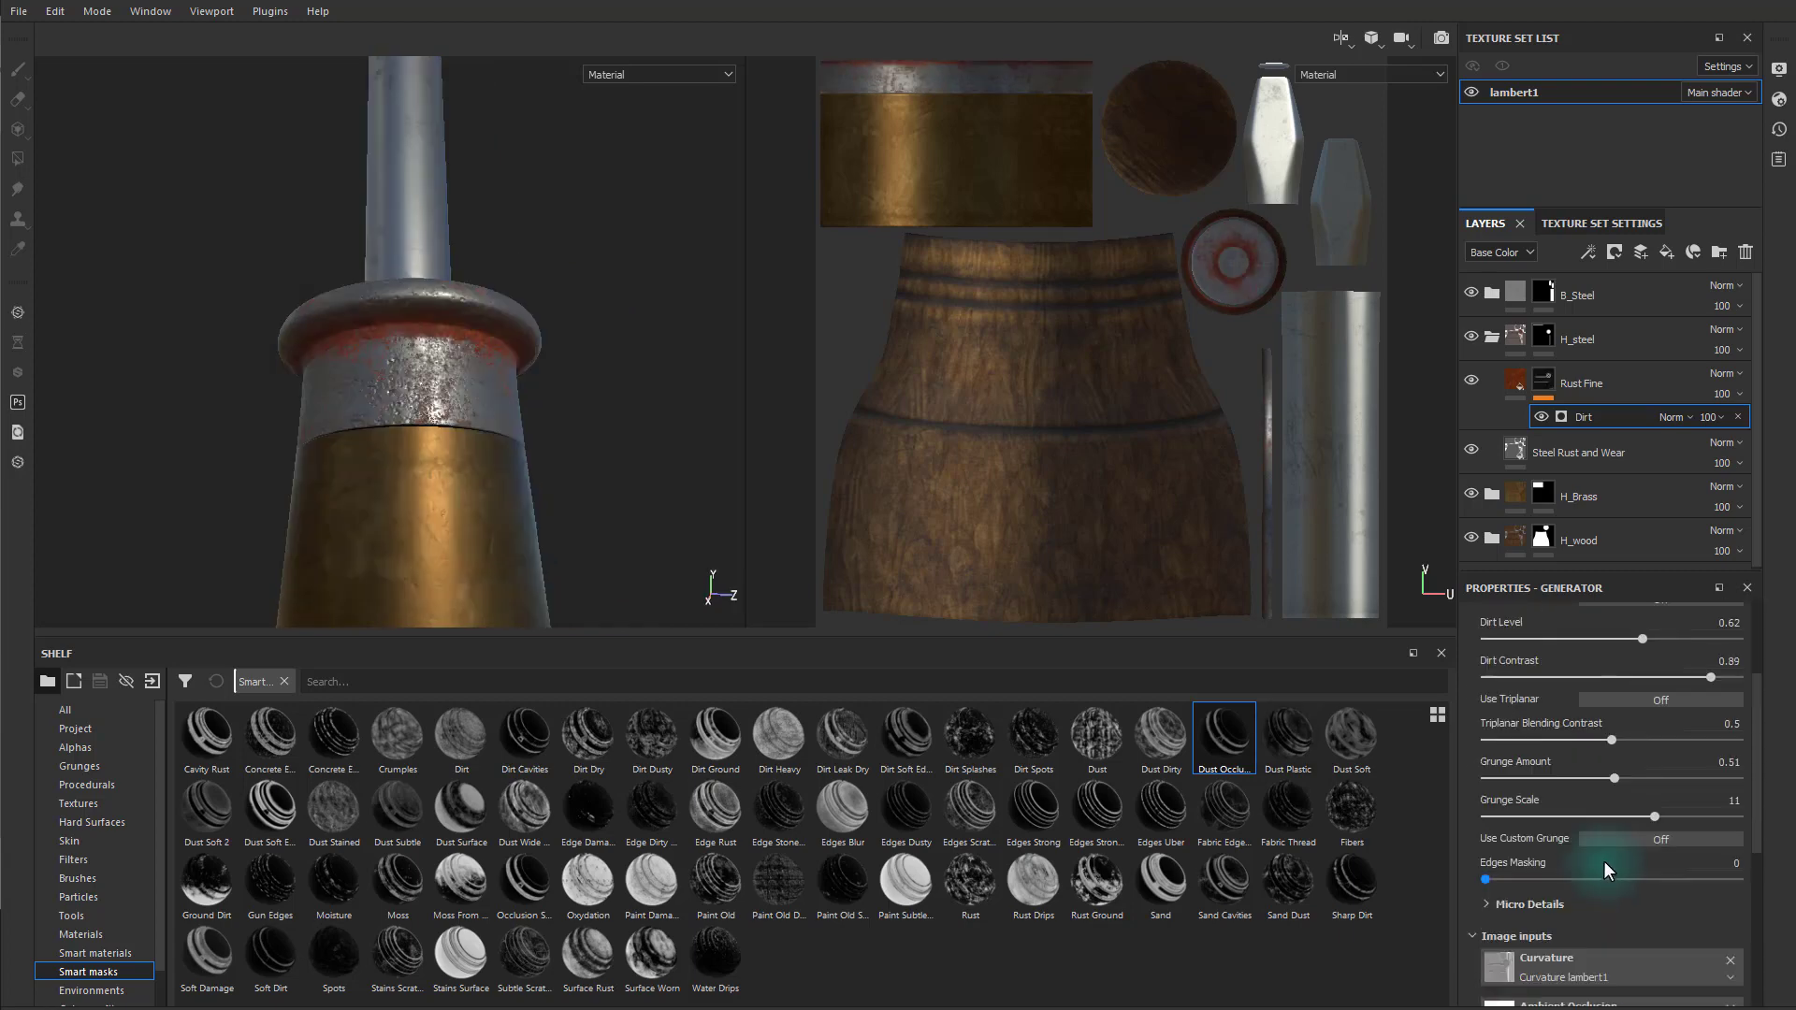
left_click_drag(1636, 796, 1575, 786)
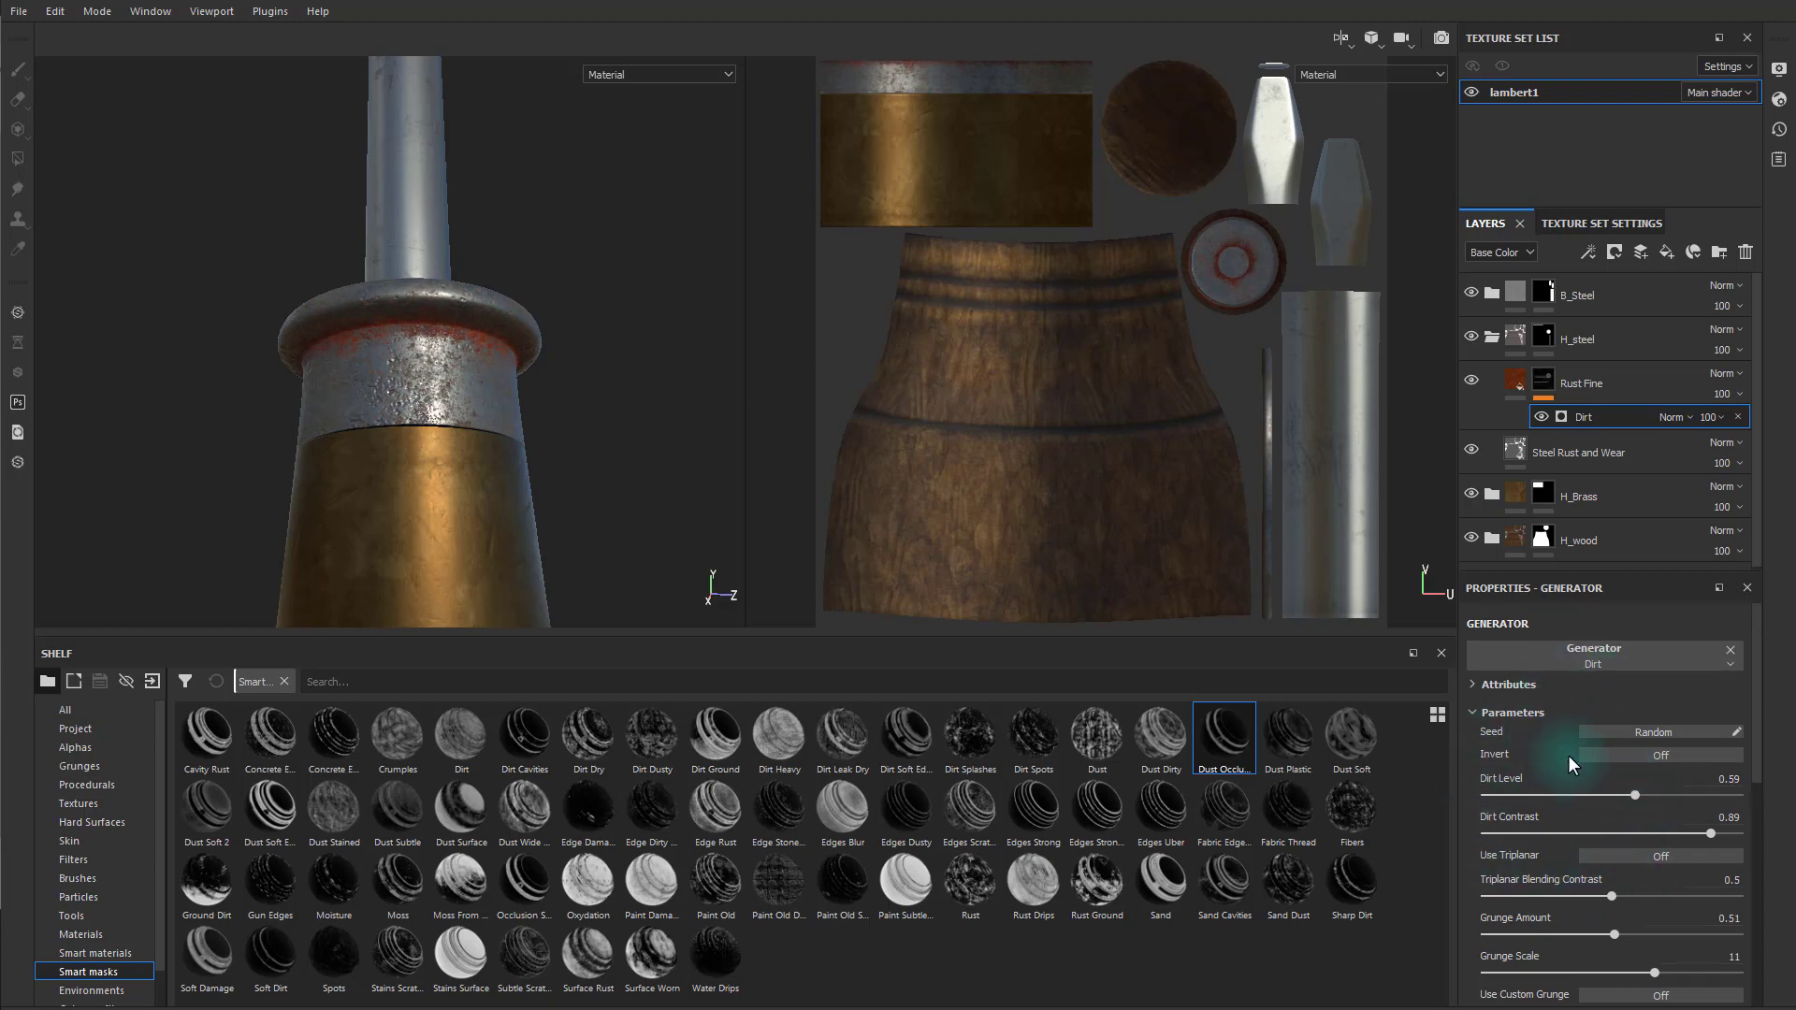
- Try Rust Coarse as the Rust Fine layer's material on the steel collar and restore the Rust Fine material
left_click(1520, 391)
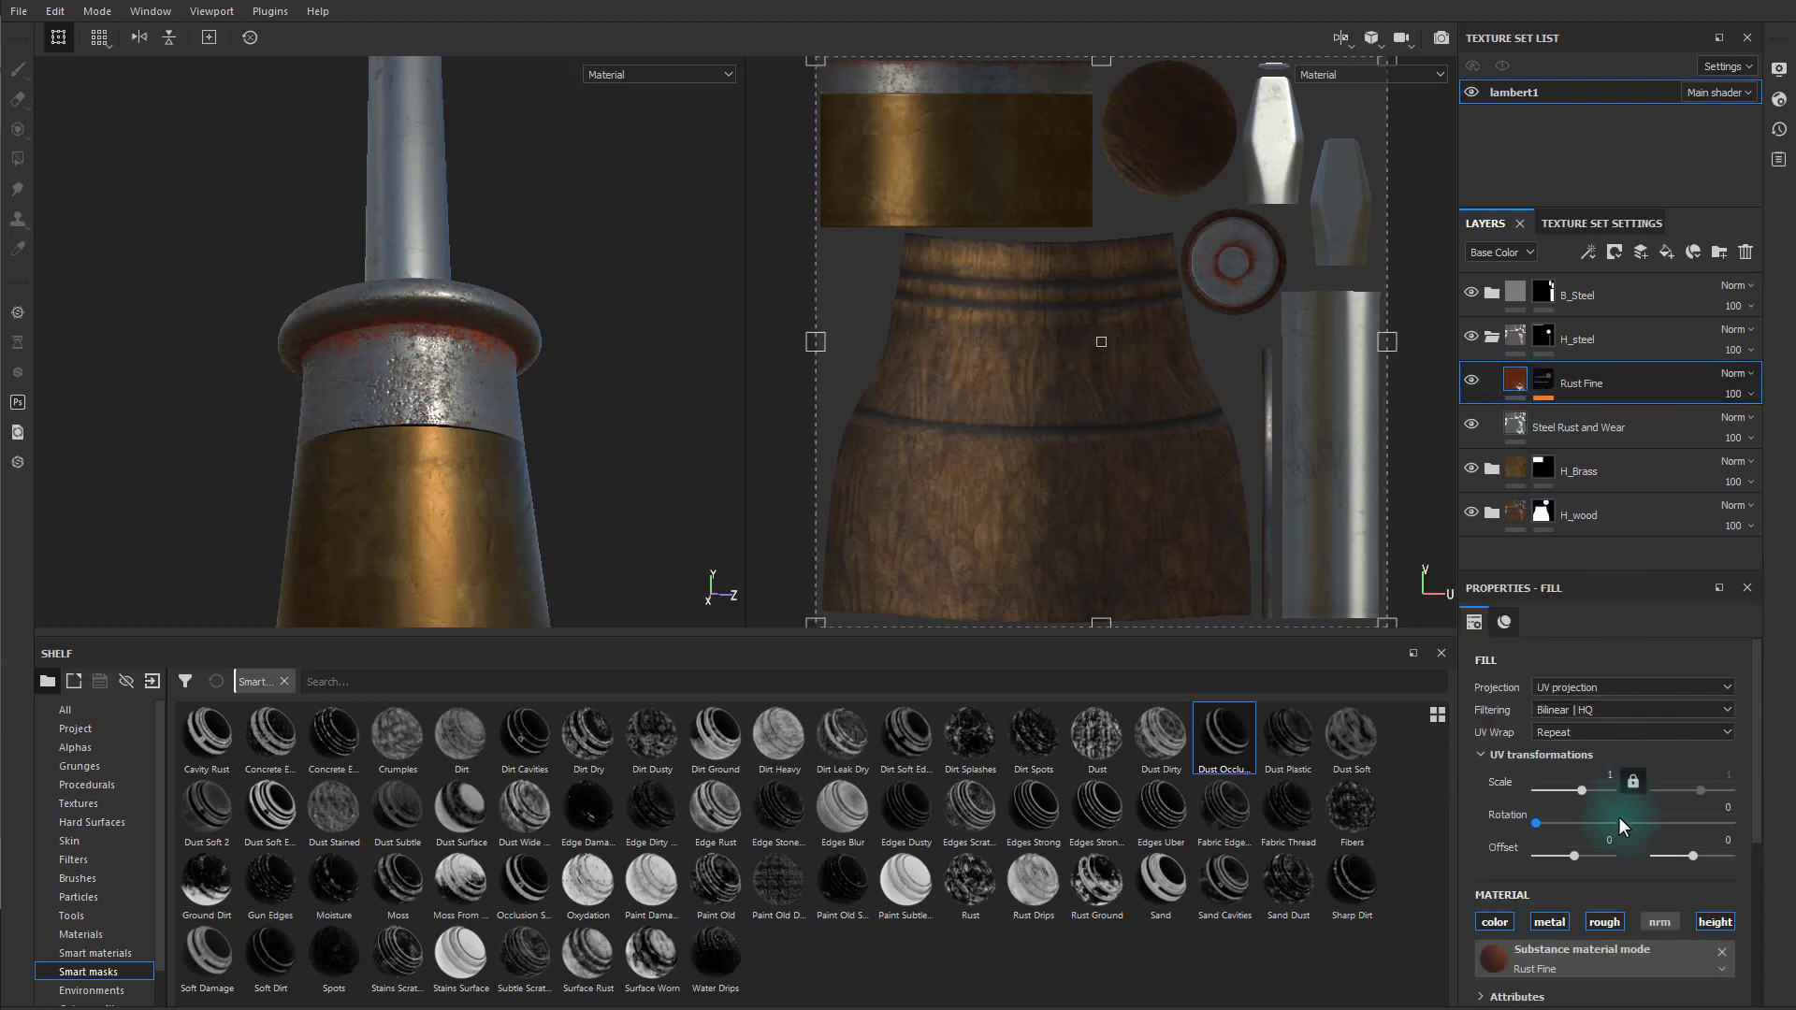
scroll(1609, 879, "down", 3)
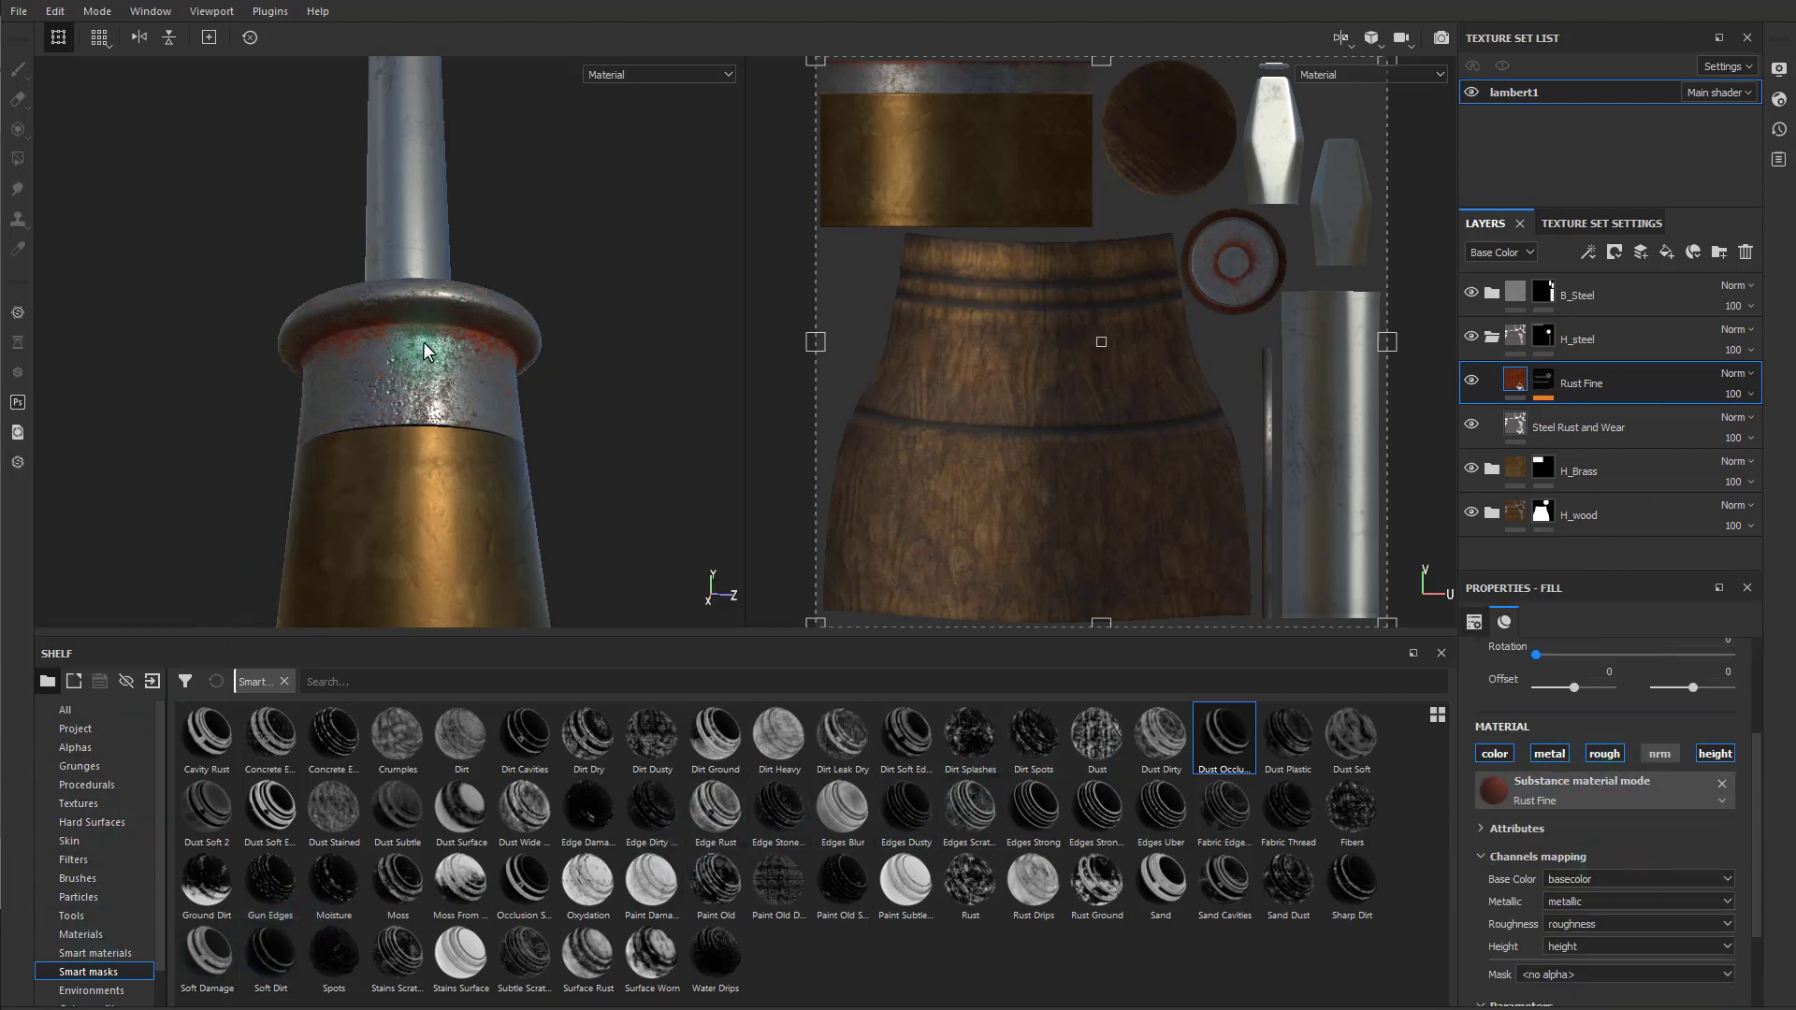
scroll(131, 903, "down", 1)
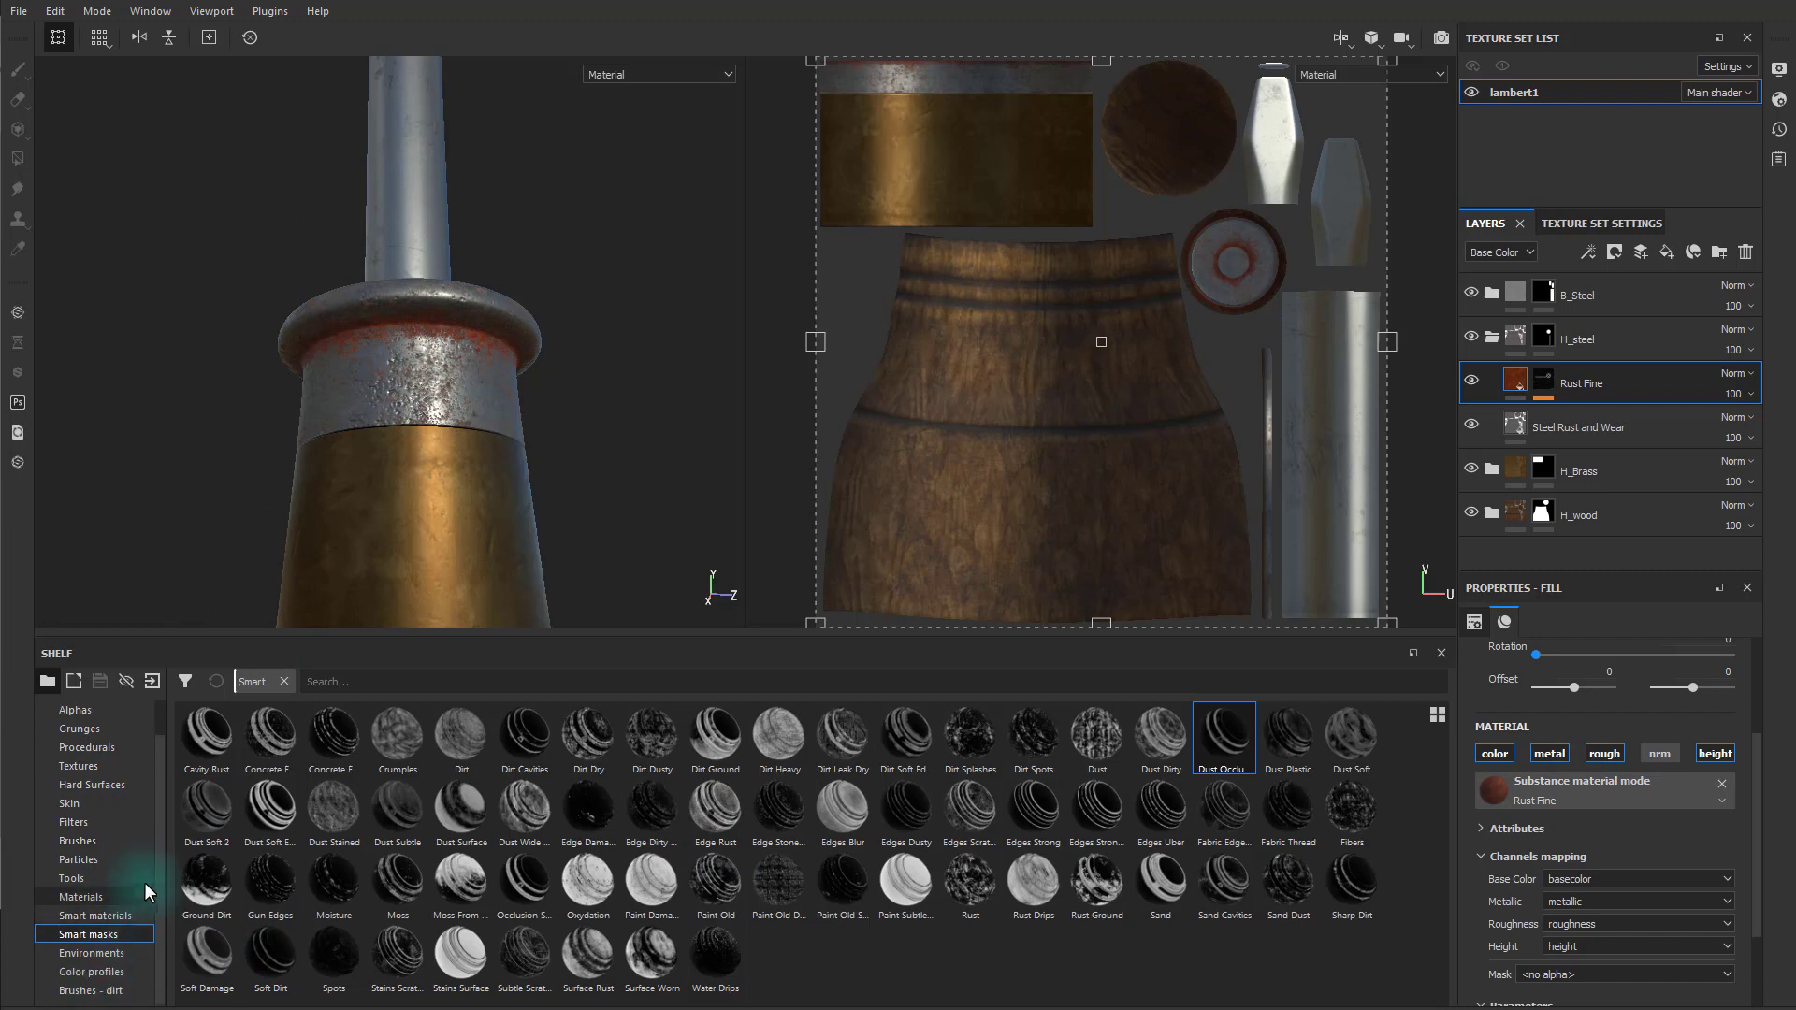
left_click(103, 897)
scroll(496, 921, "down", 2)
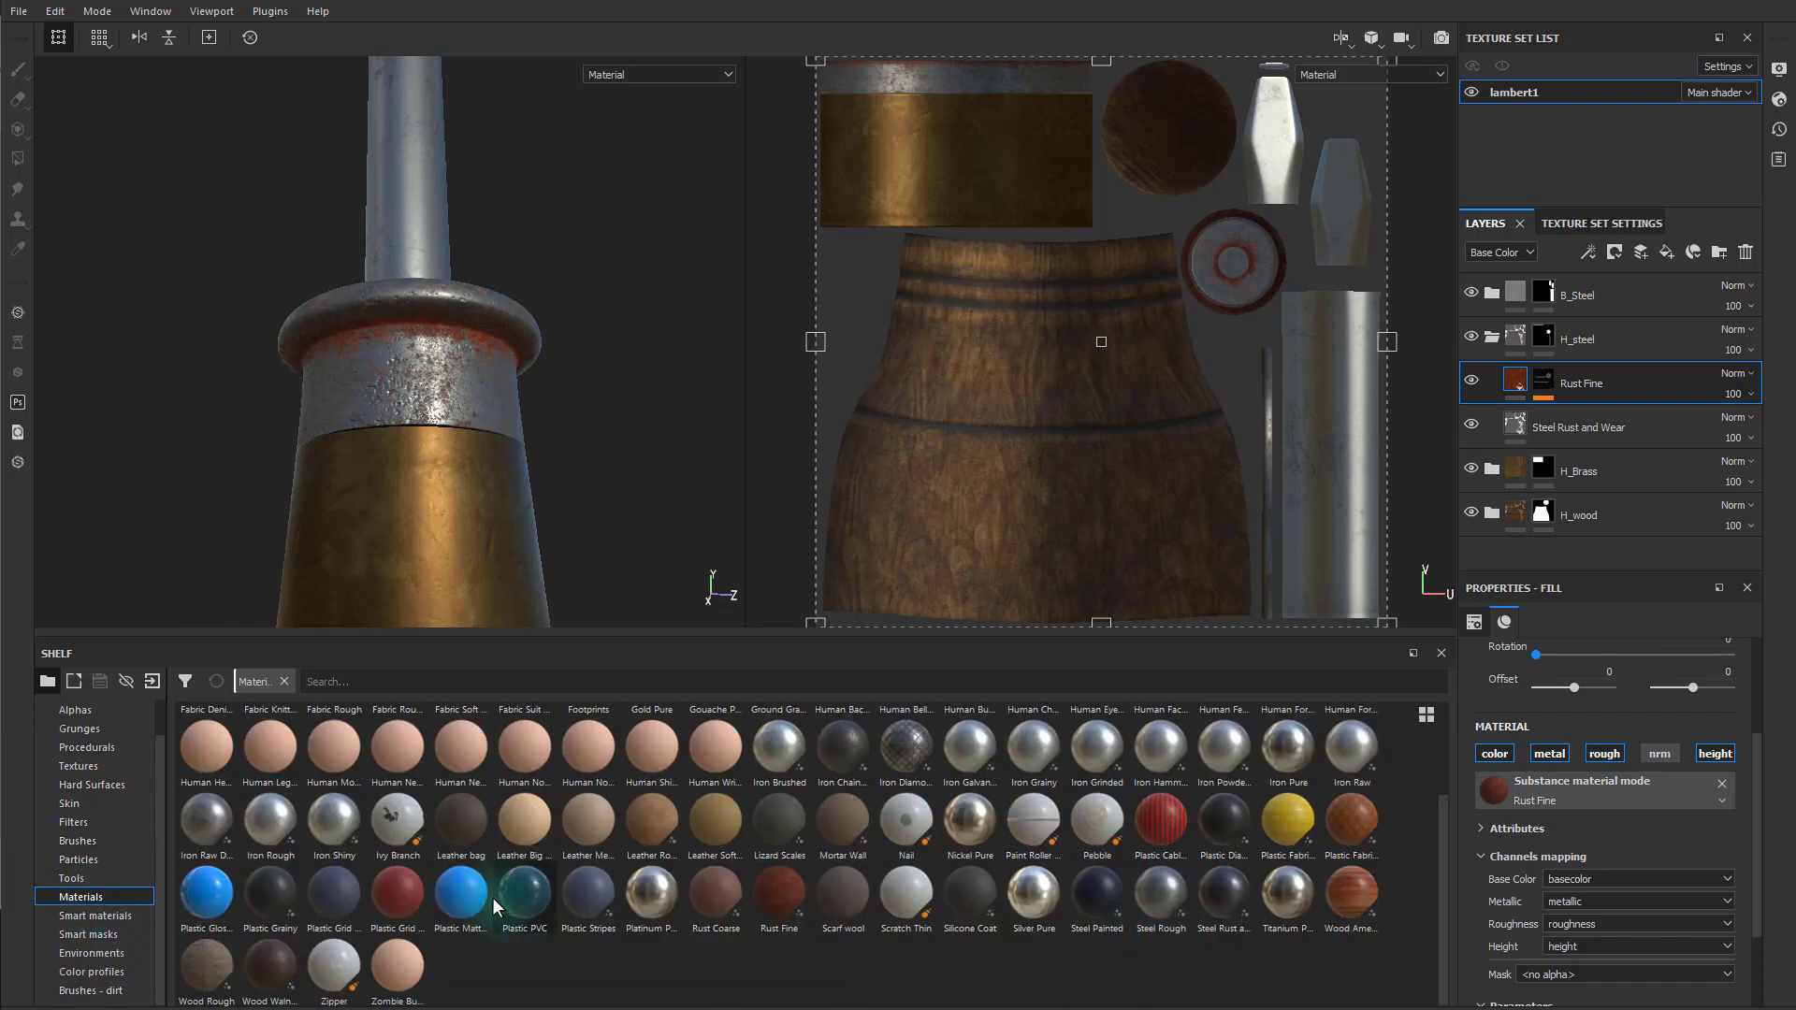
left_click_drag(715, 896, 1622, 795)
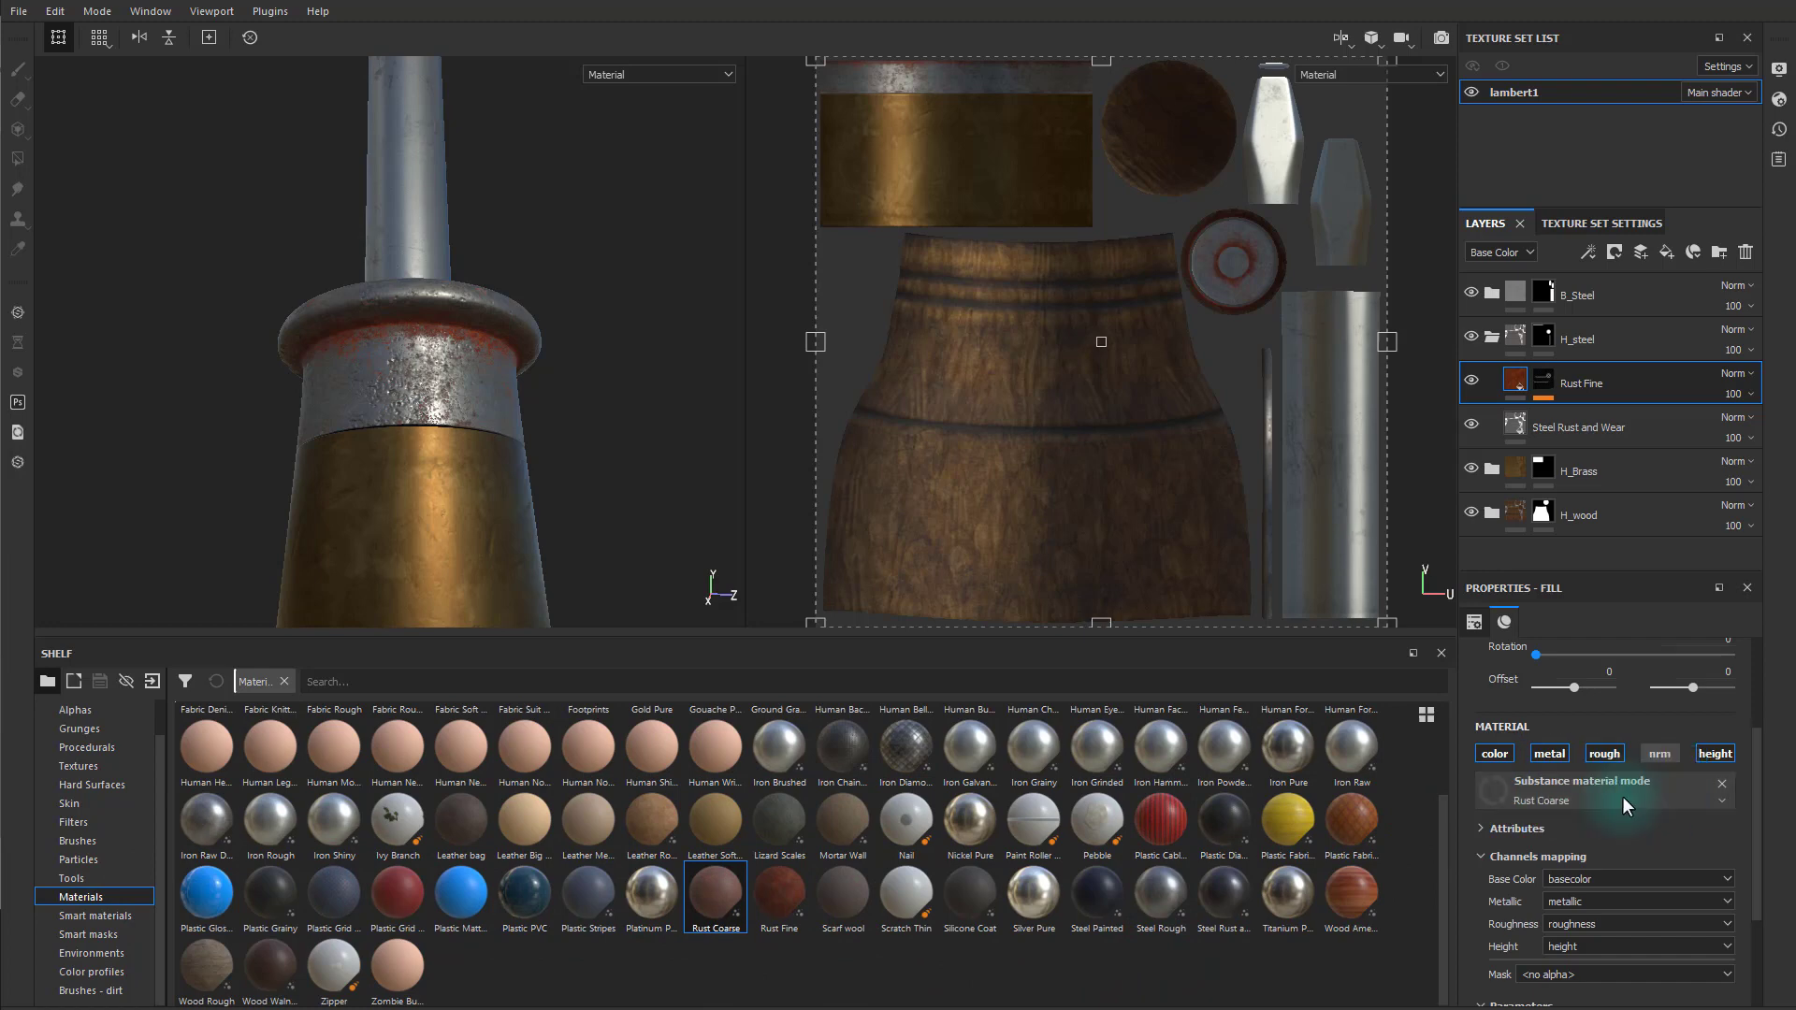
left_click_drag(533, 505, 754, 534, "alt")
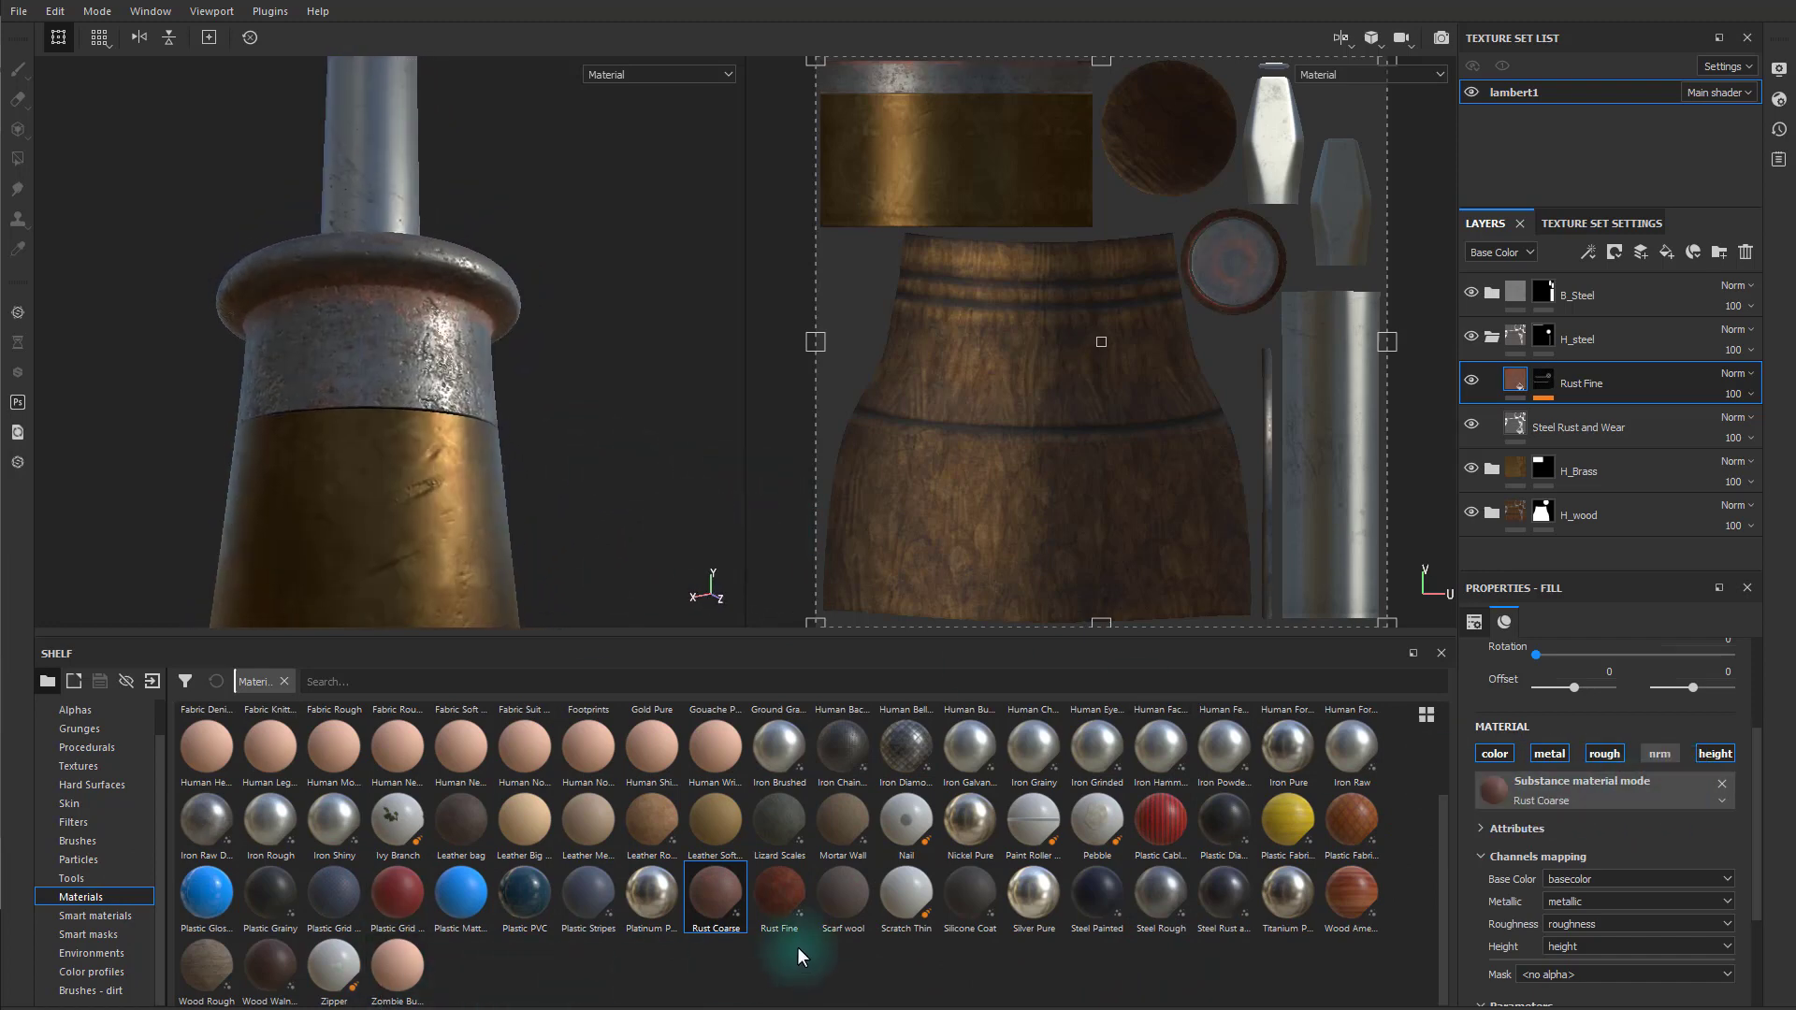
left_click_drag(779, 896, 1574, 787)
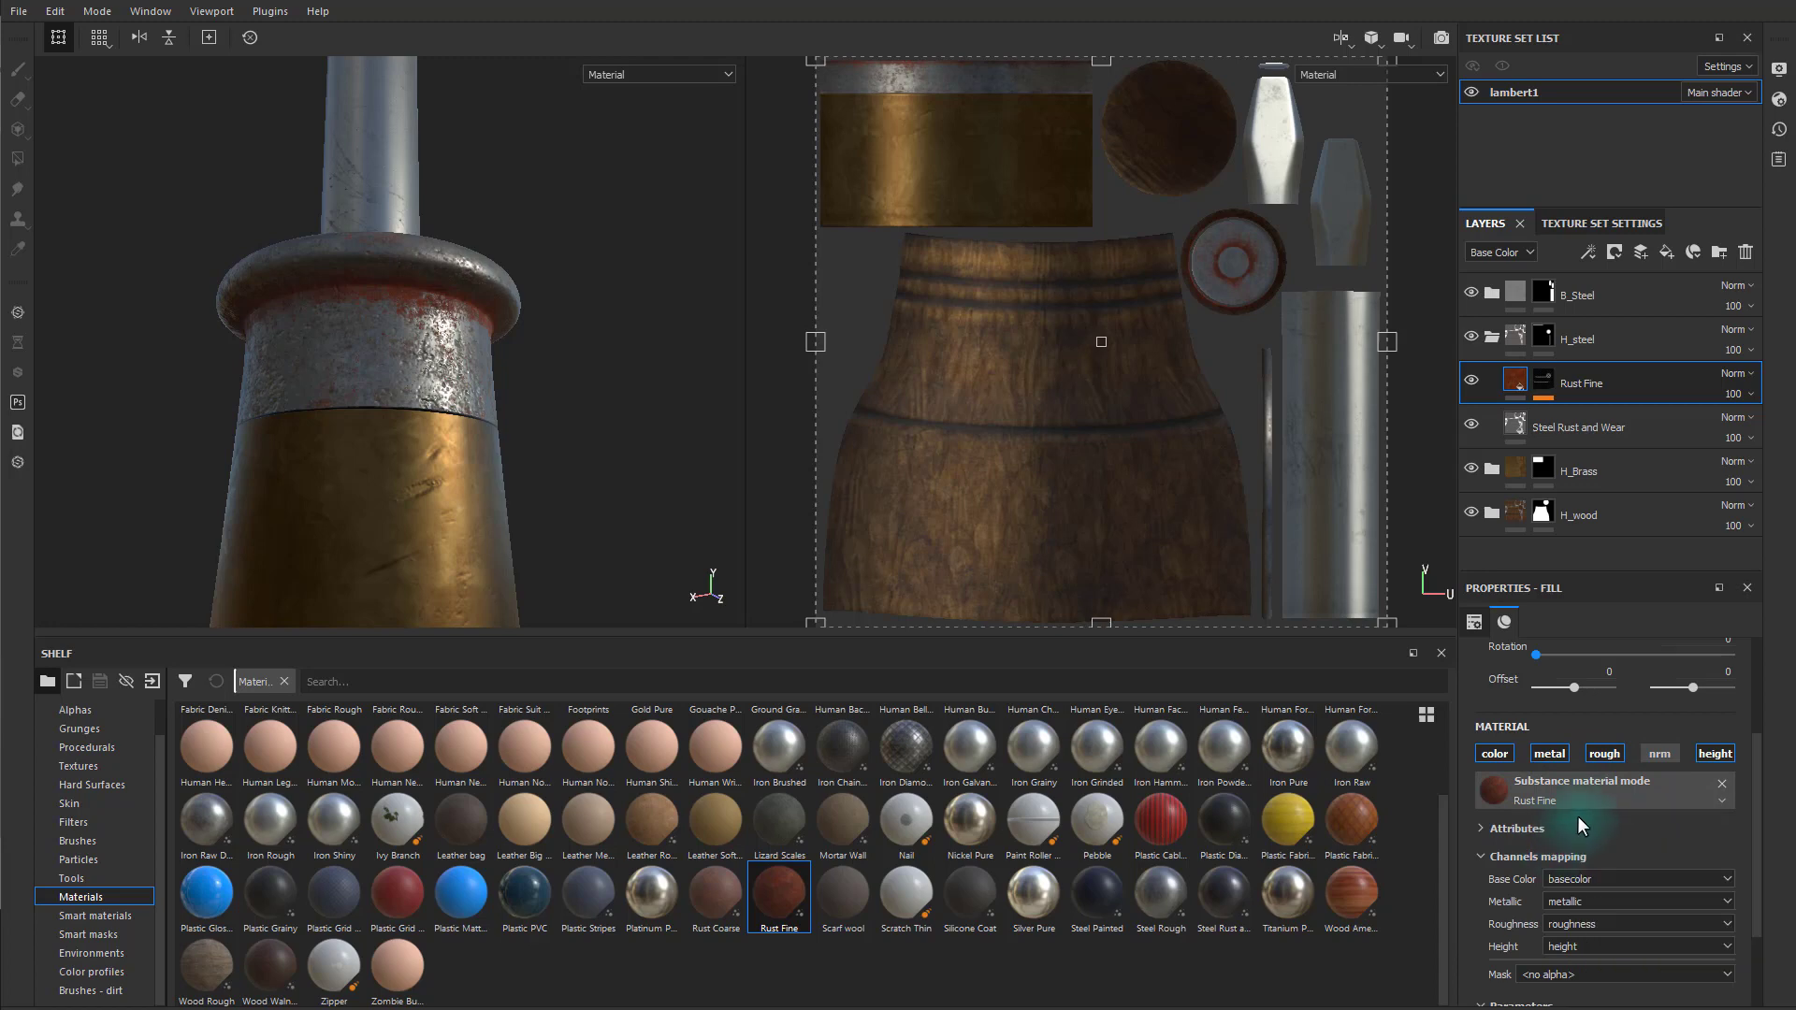
- Change the Rust Fine layer's Rust Color to a lighter, more muted brown
scroll(1601, 806, "down", 2)
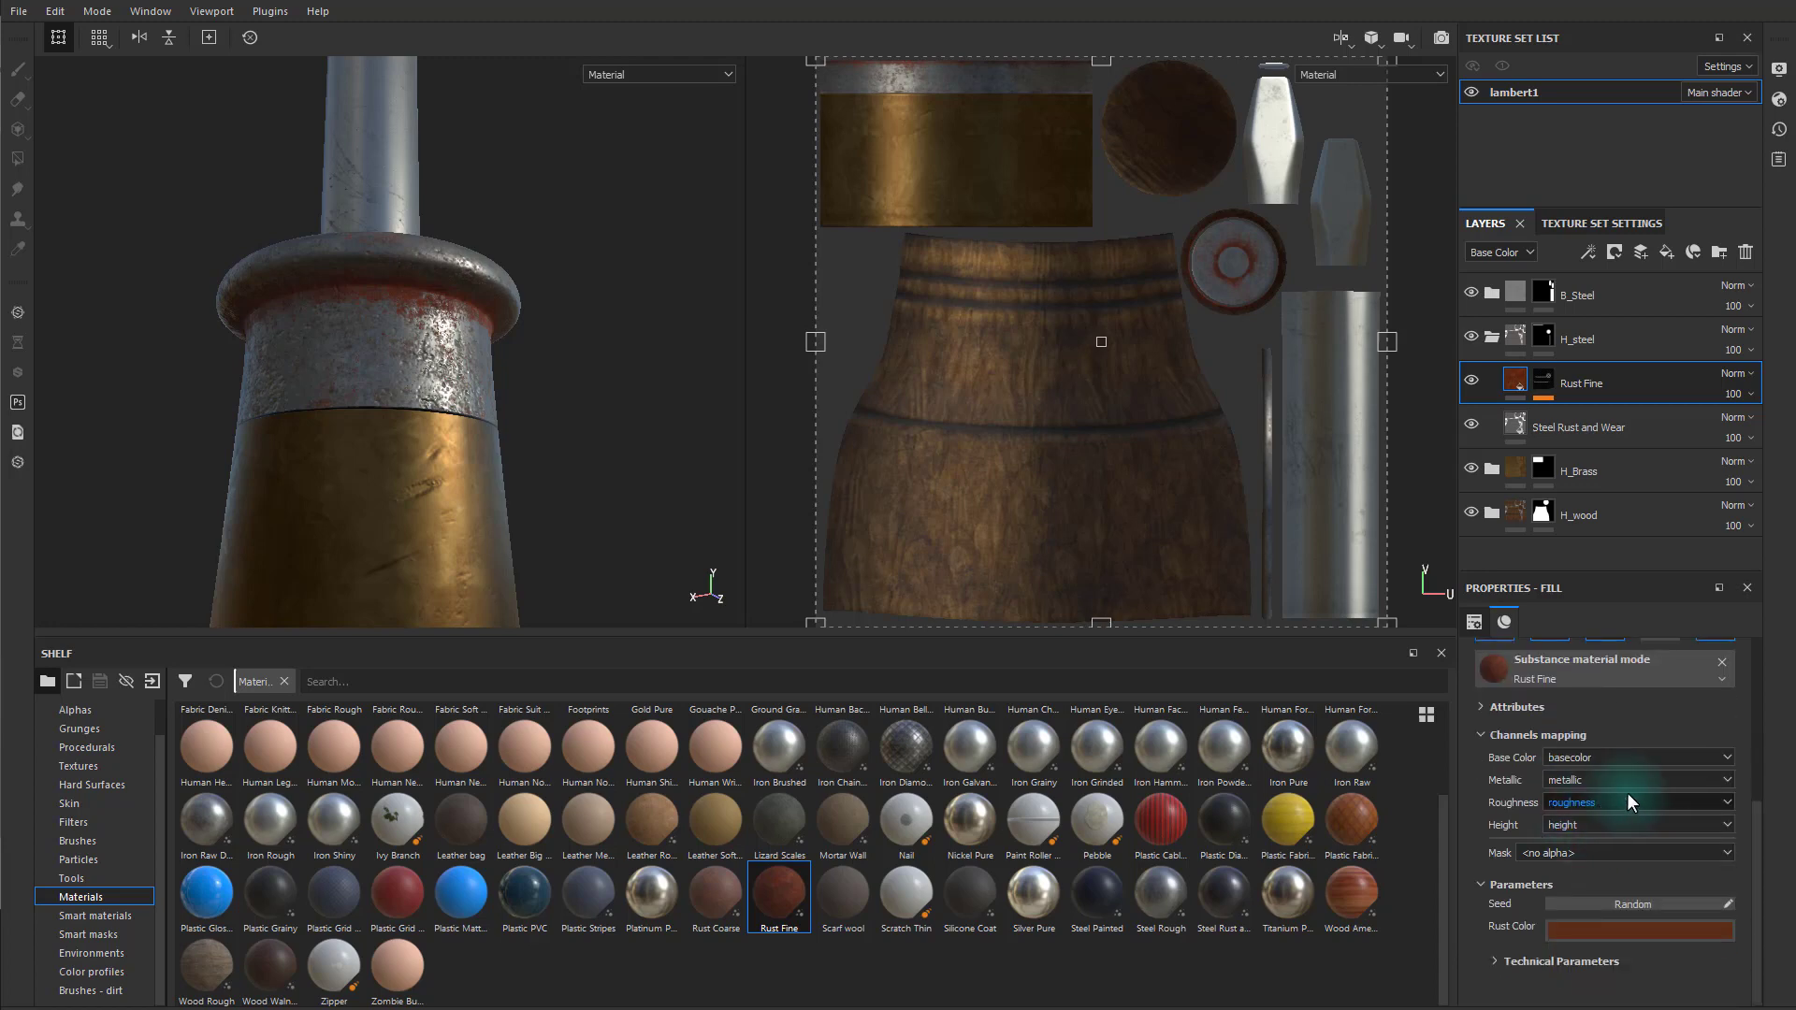
left_click(1580, 929)
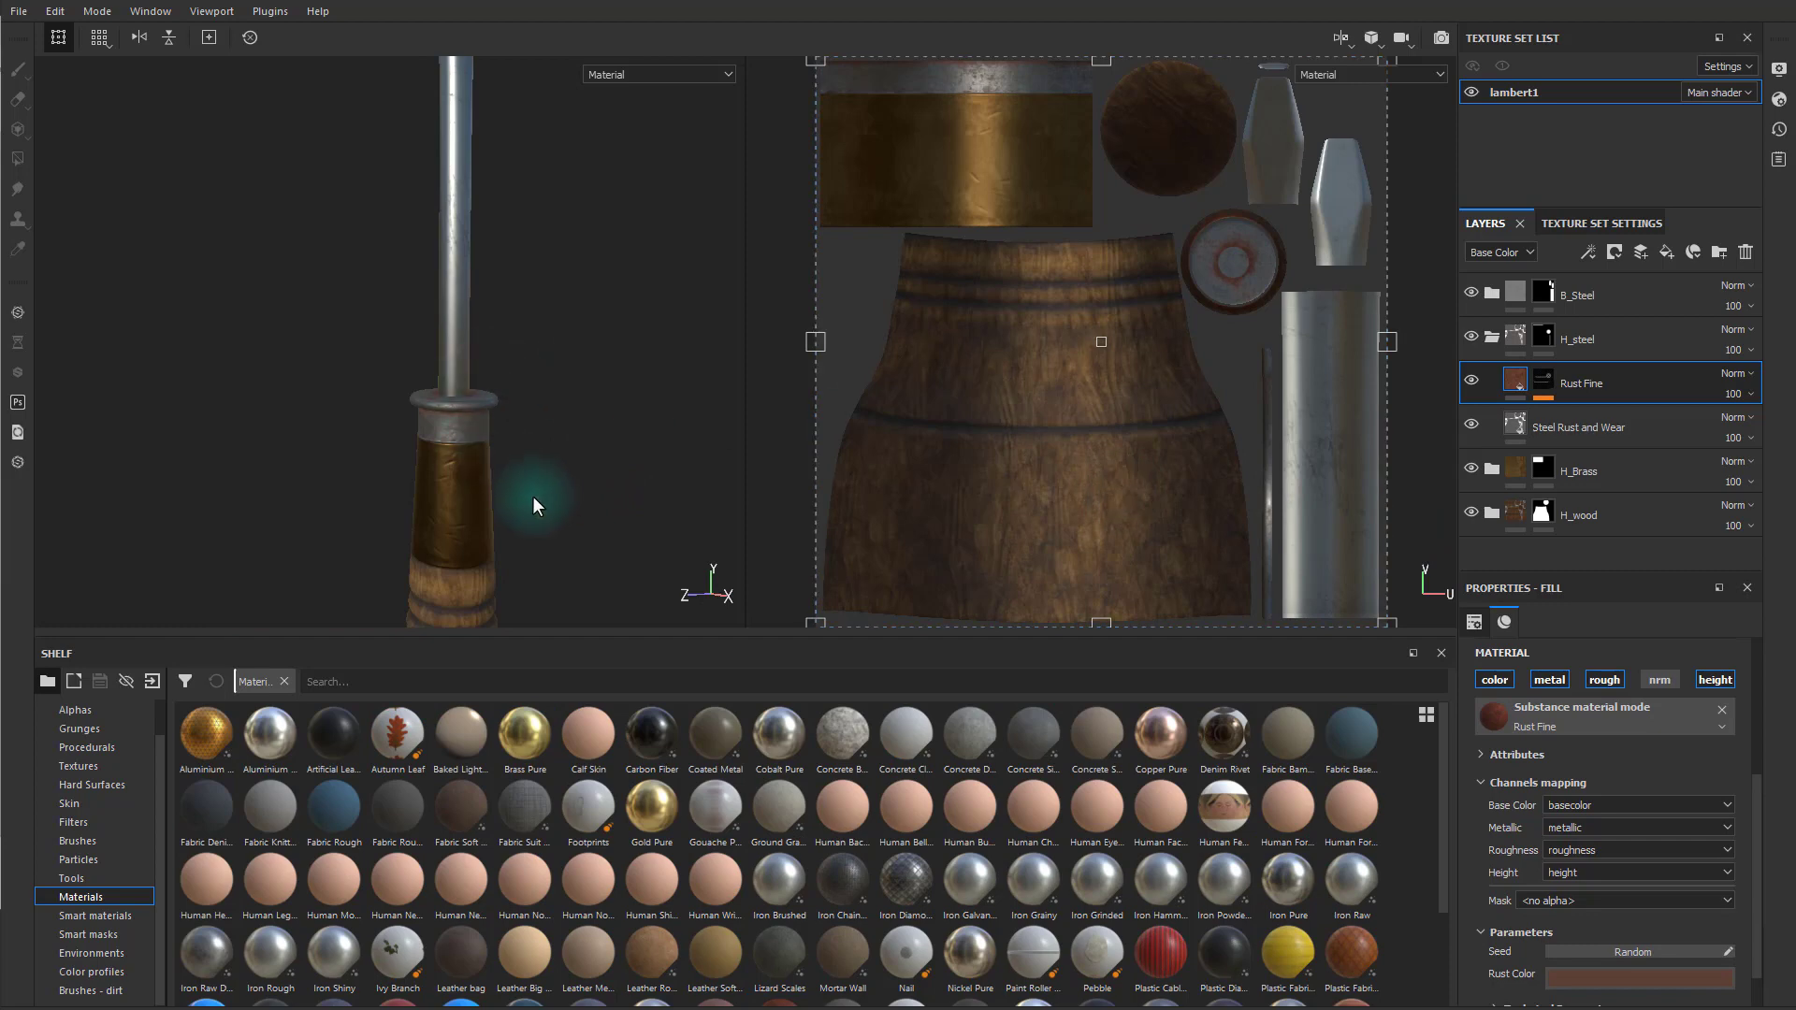
scroll(532, 495, "down", 2)
scroll(536, 497, "up", 5)
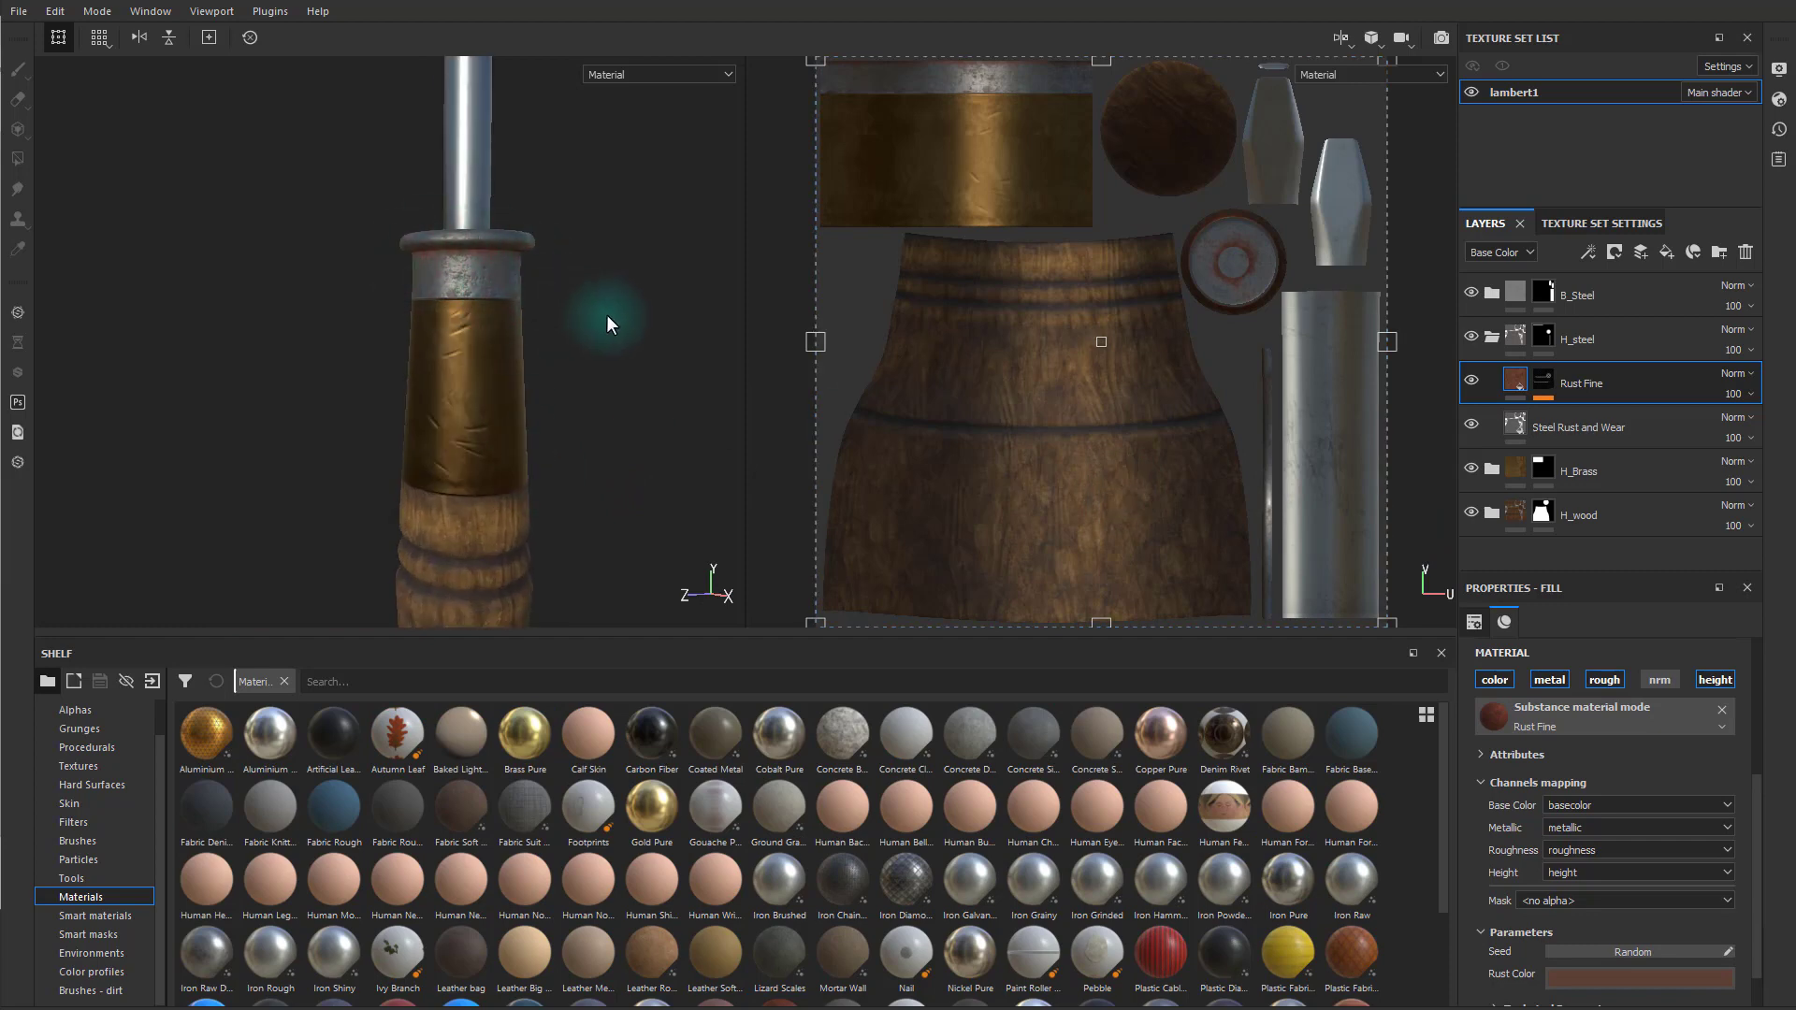
- Collapse the H_steel folder and select the Steel Rust and Wear layer inside the B_Steel folder
left_click_drag(606, 314, 363, 378, "alt")
left_click_drag(612, 383, 520, 210, "alt")
middle_click_drag(527, 318, 505, 557, "alt")
scroll(355, 376, "down", 3)
left_click(1493, 337)
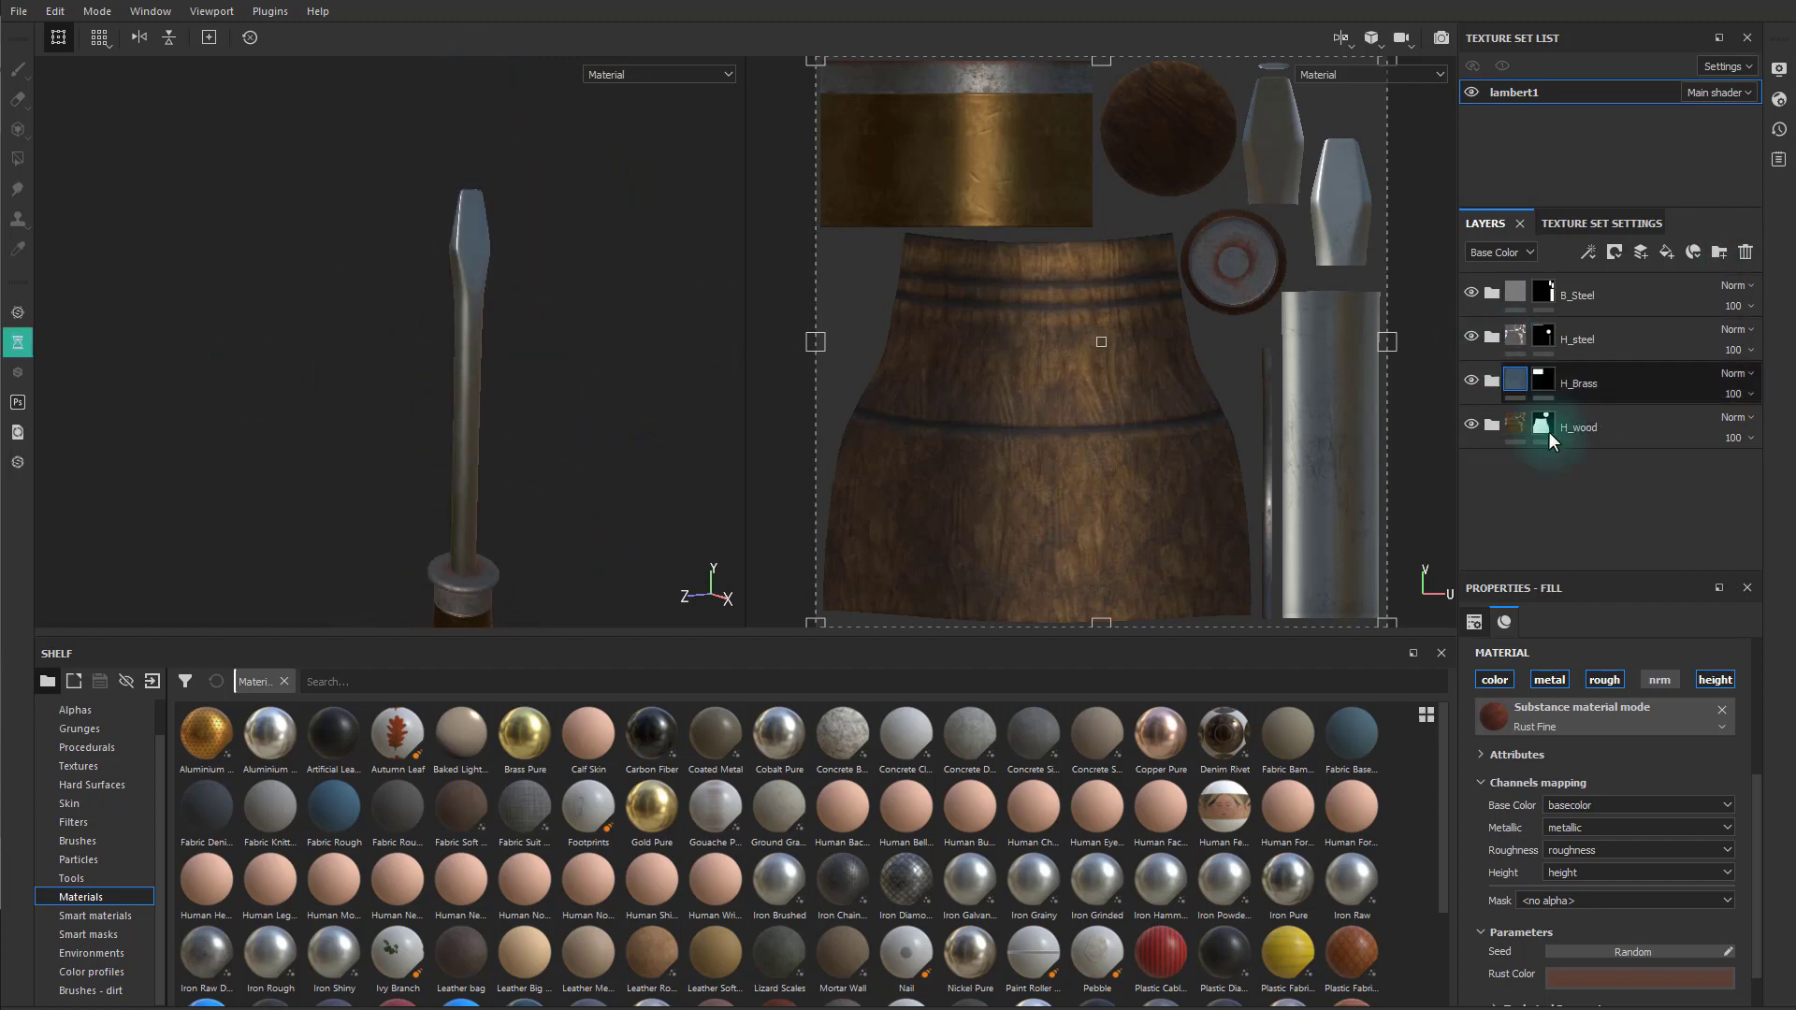
left_click(1490, 292)
left_click(1548, 345)
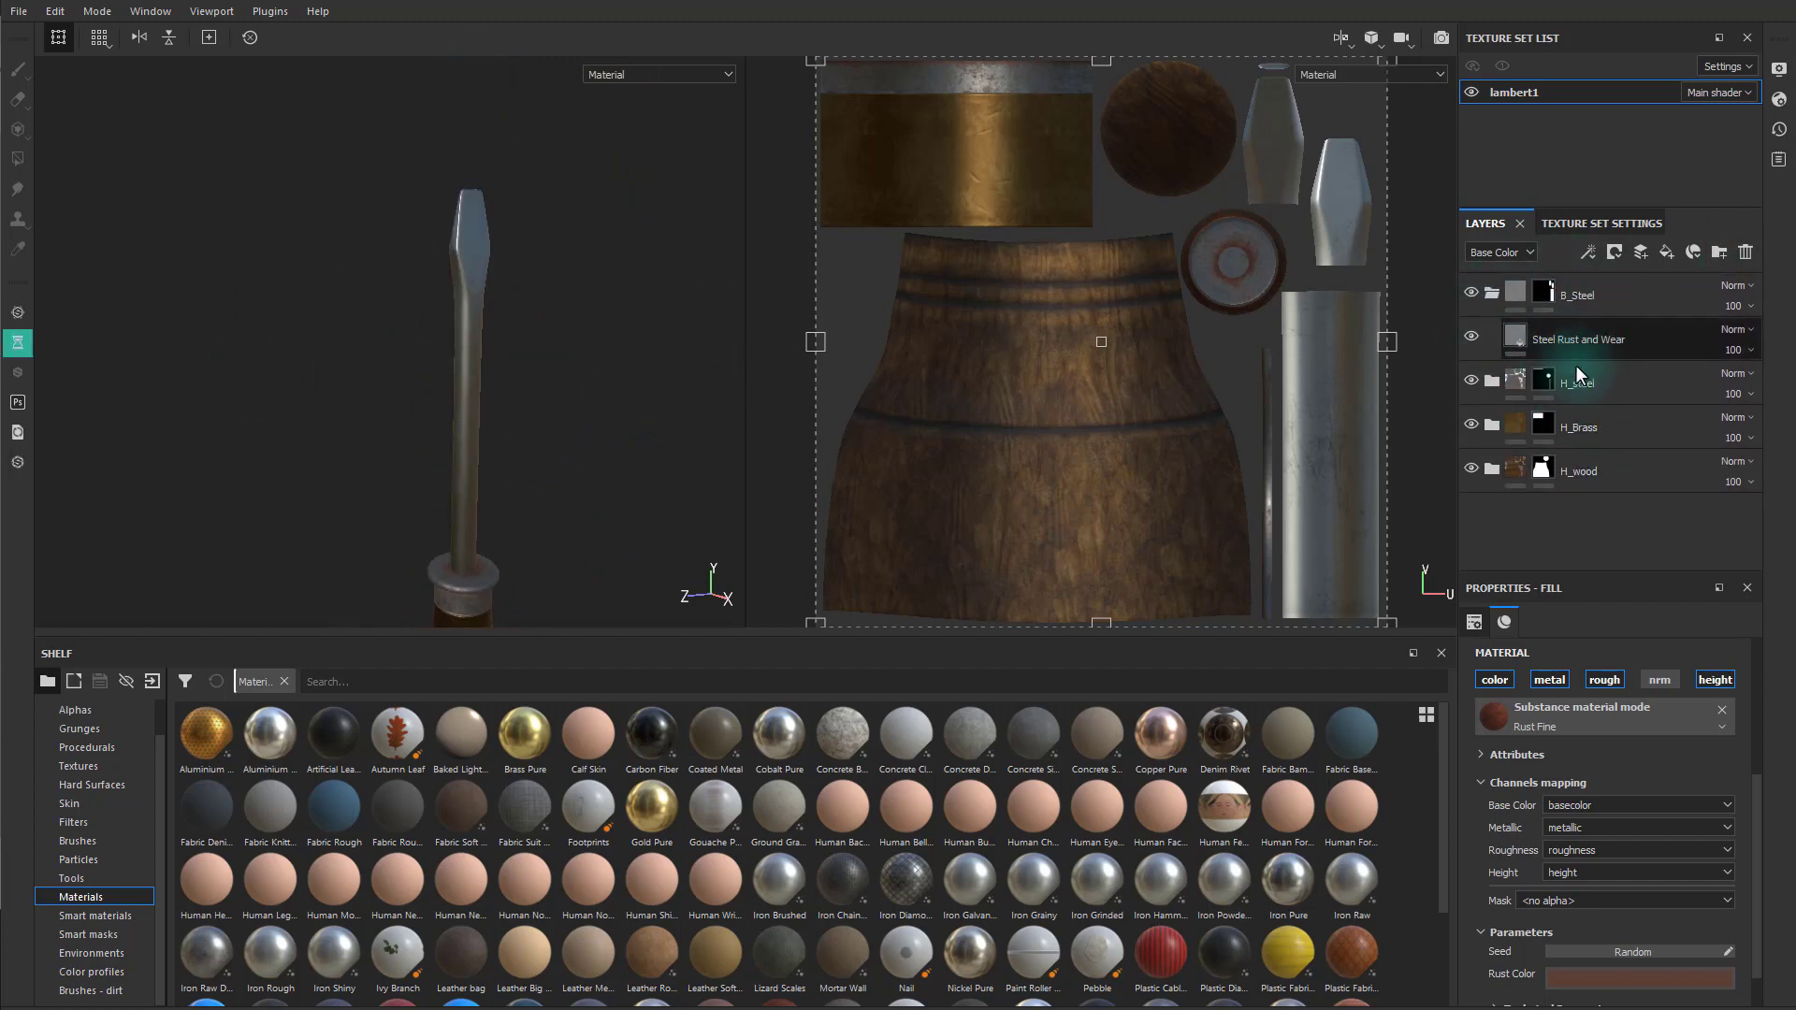
scroll(1614, 958, "down", 4)
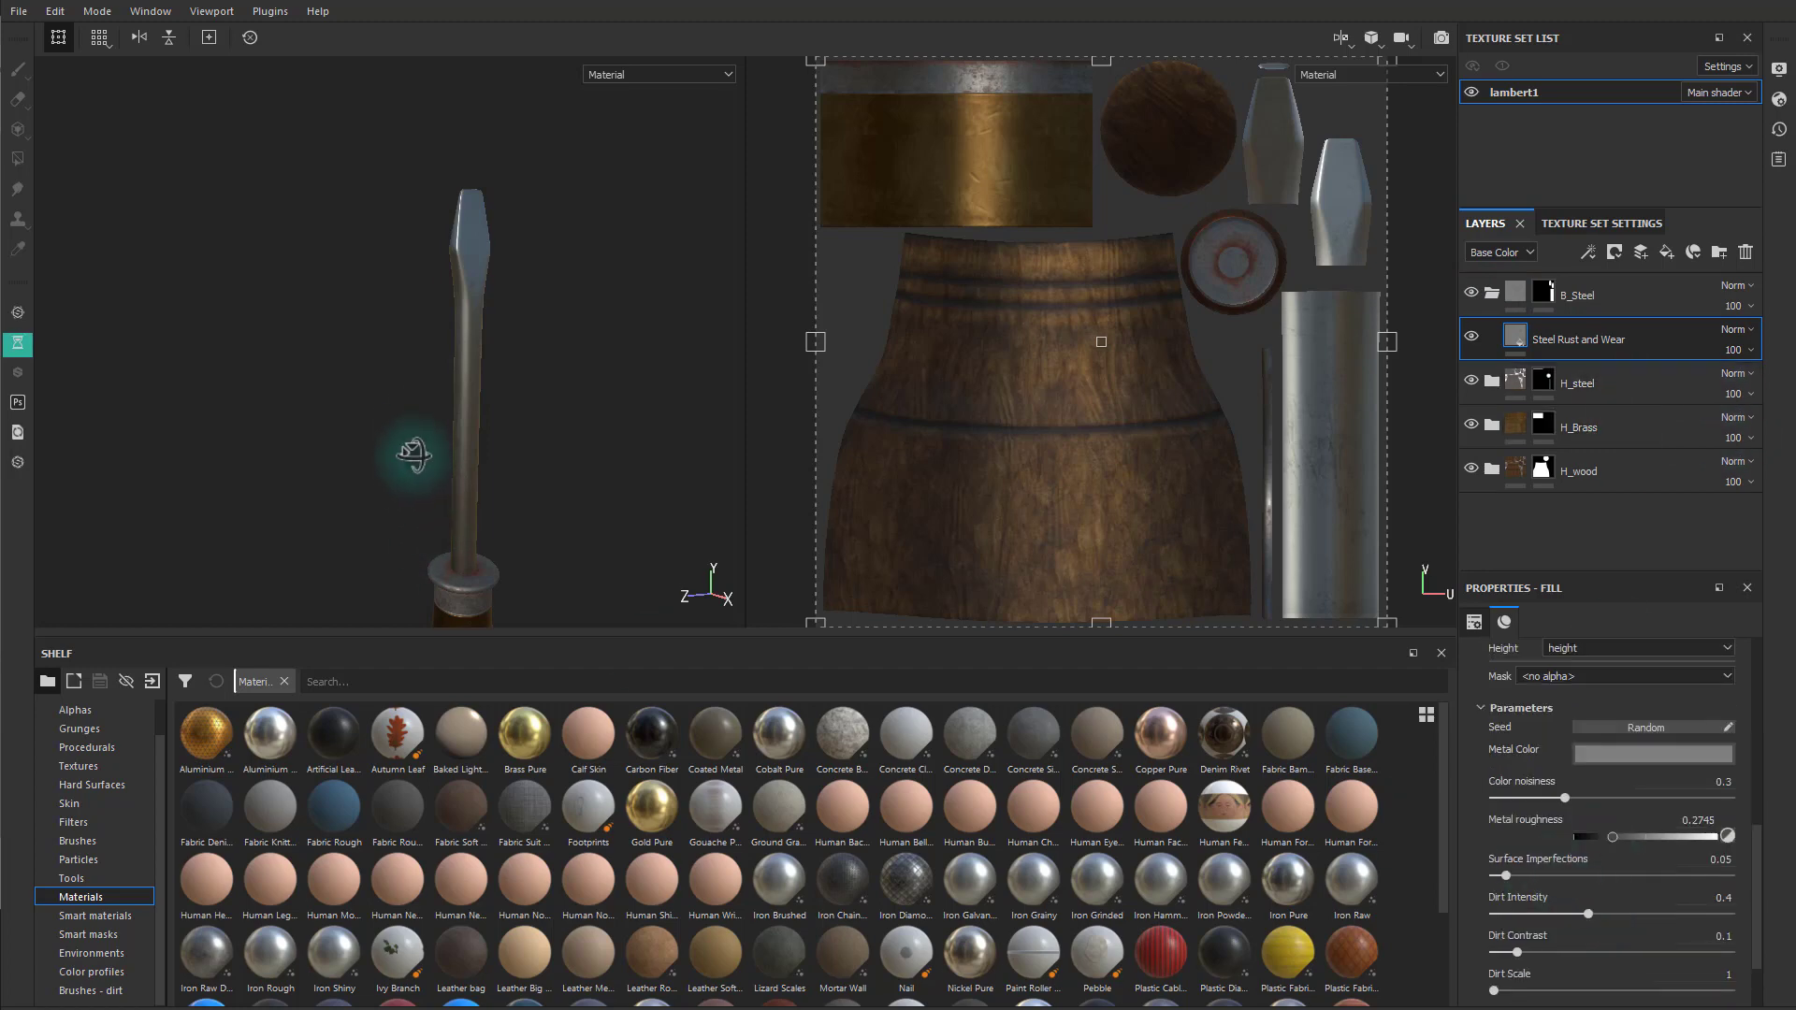
left_click_drag(412, 454, 415, 409, "alt")
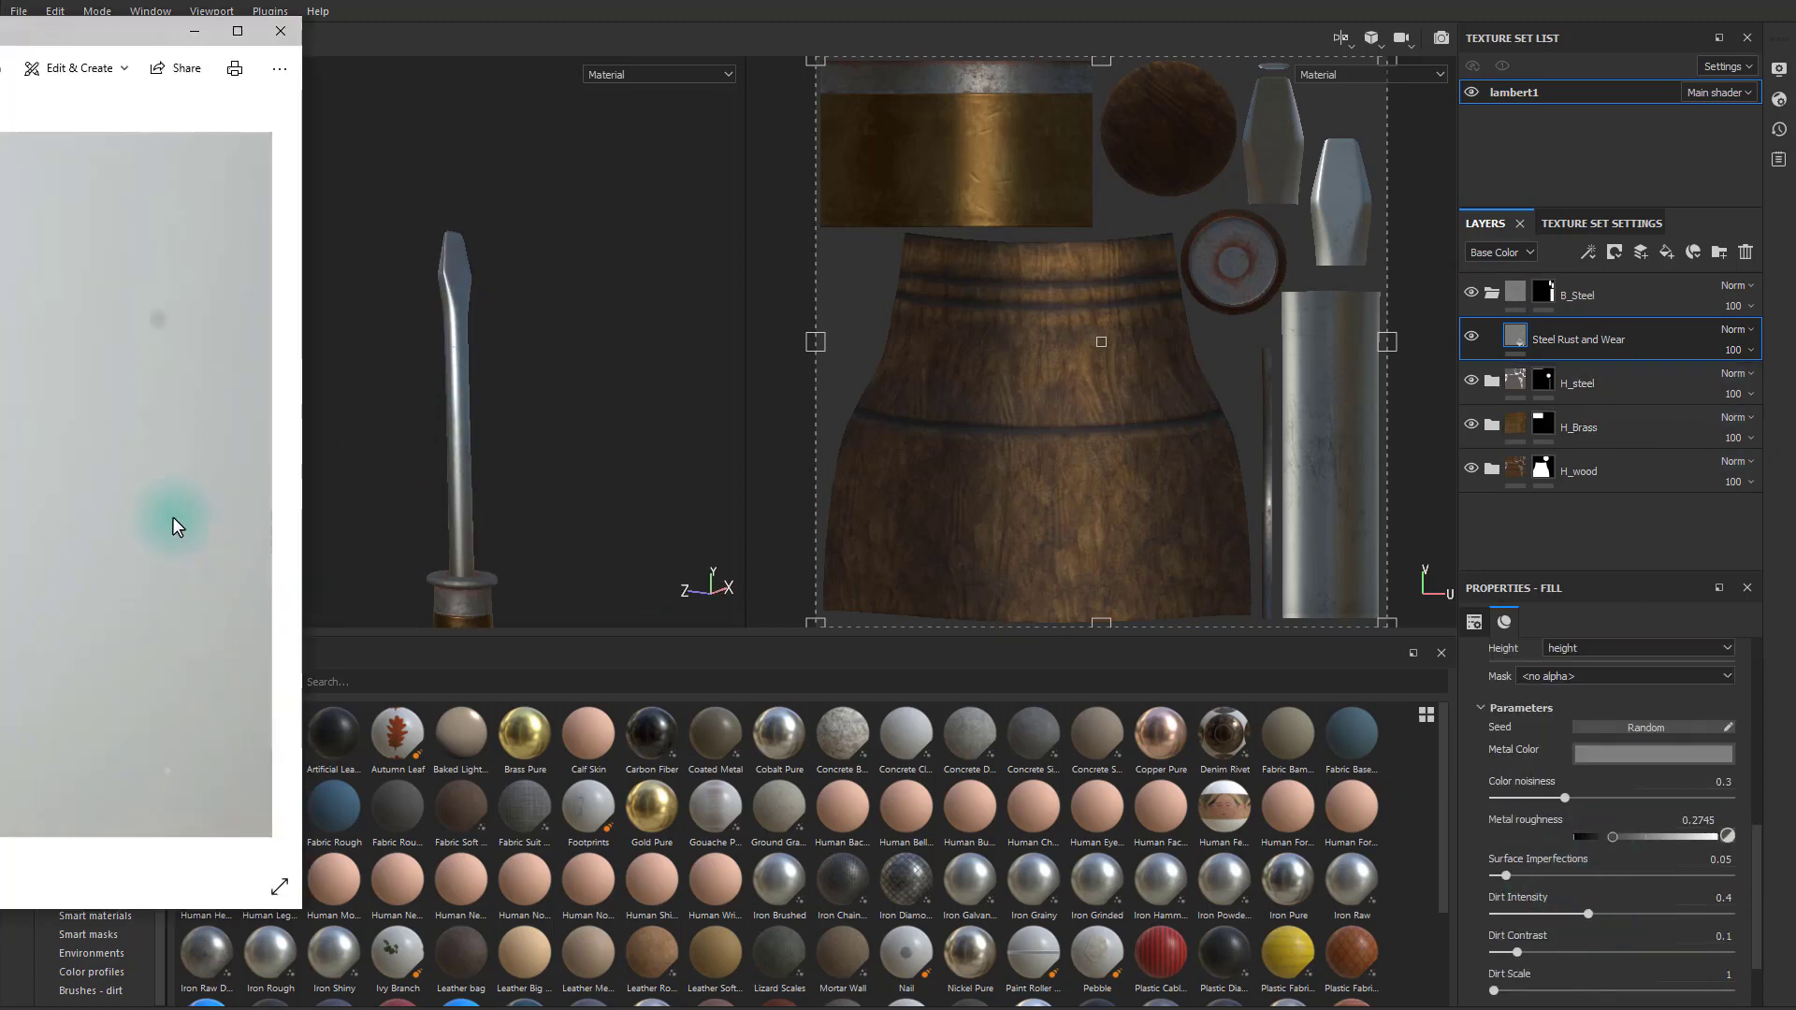
- Examine the blade and shaft in the flathead_2.jpg and flathead_1.jpg reference photos and save the project
left_click_drag(23, 32, 943, 69)
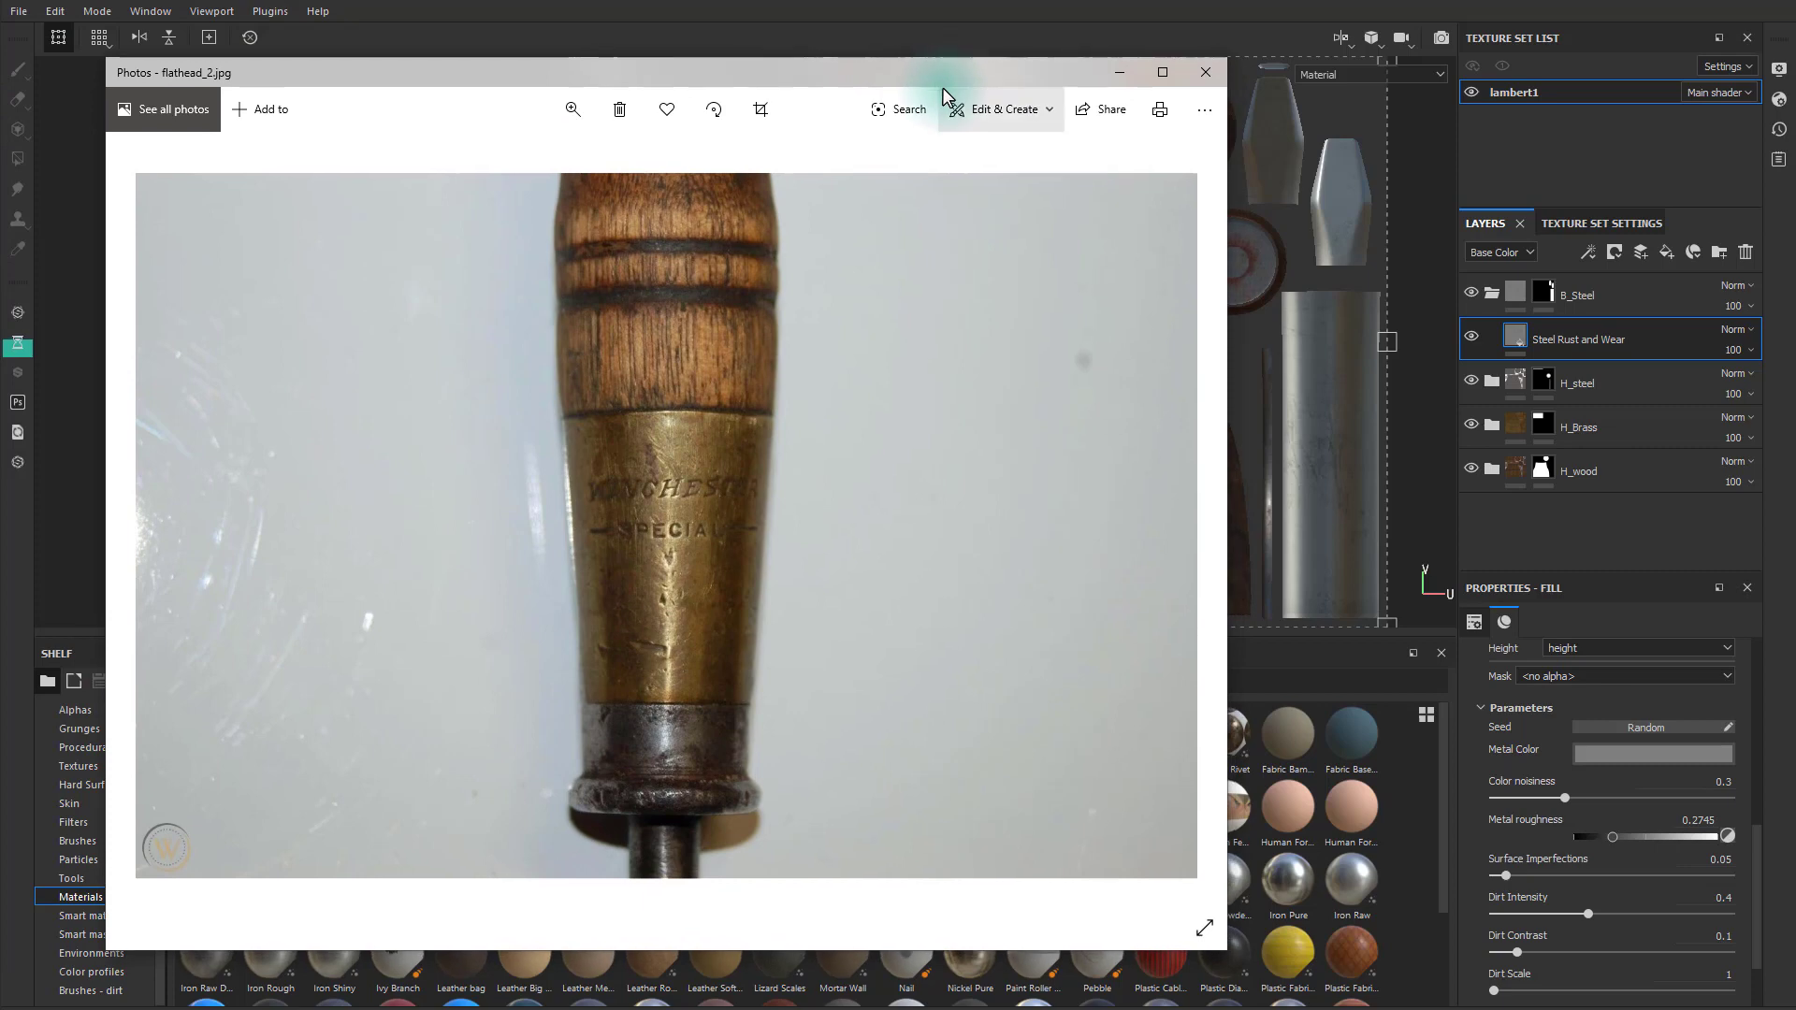
key("Left")
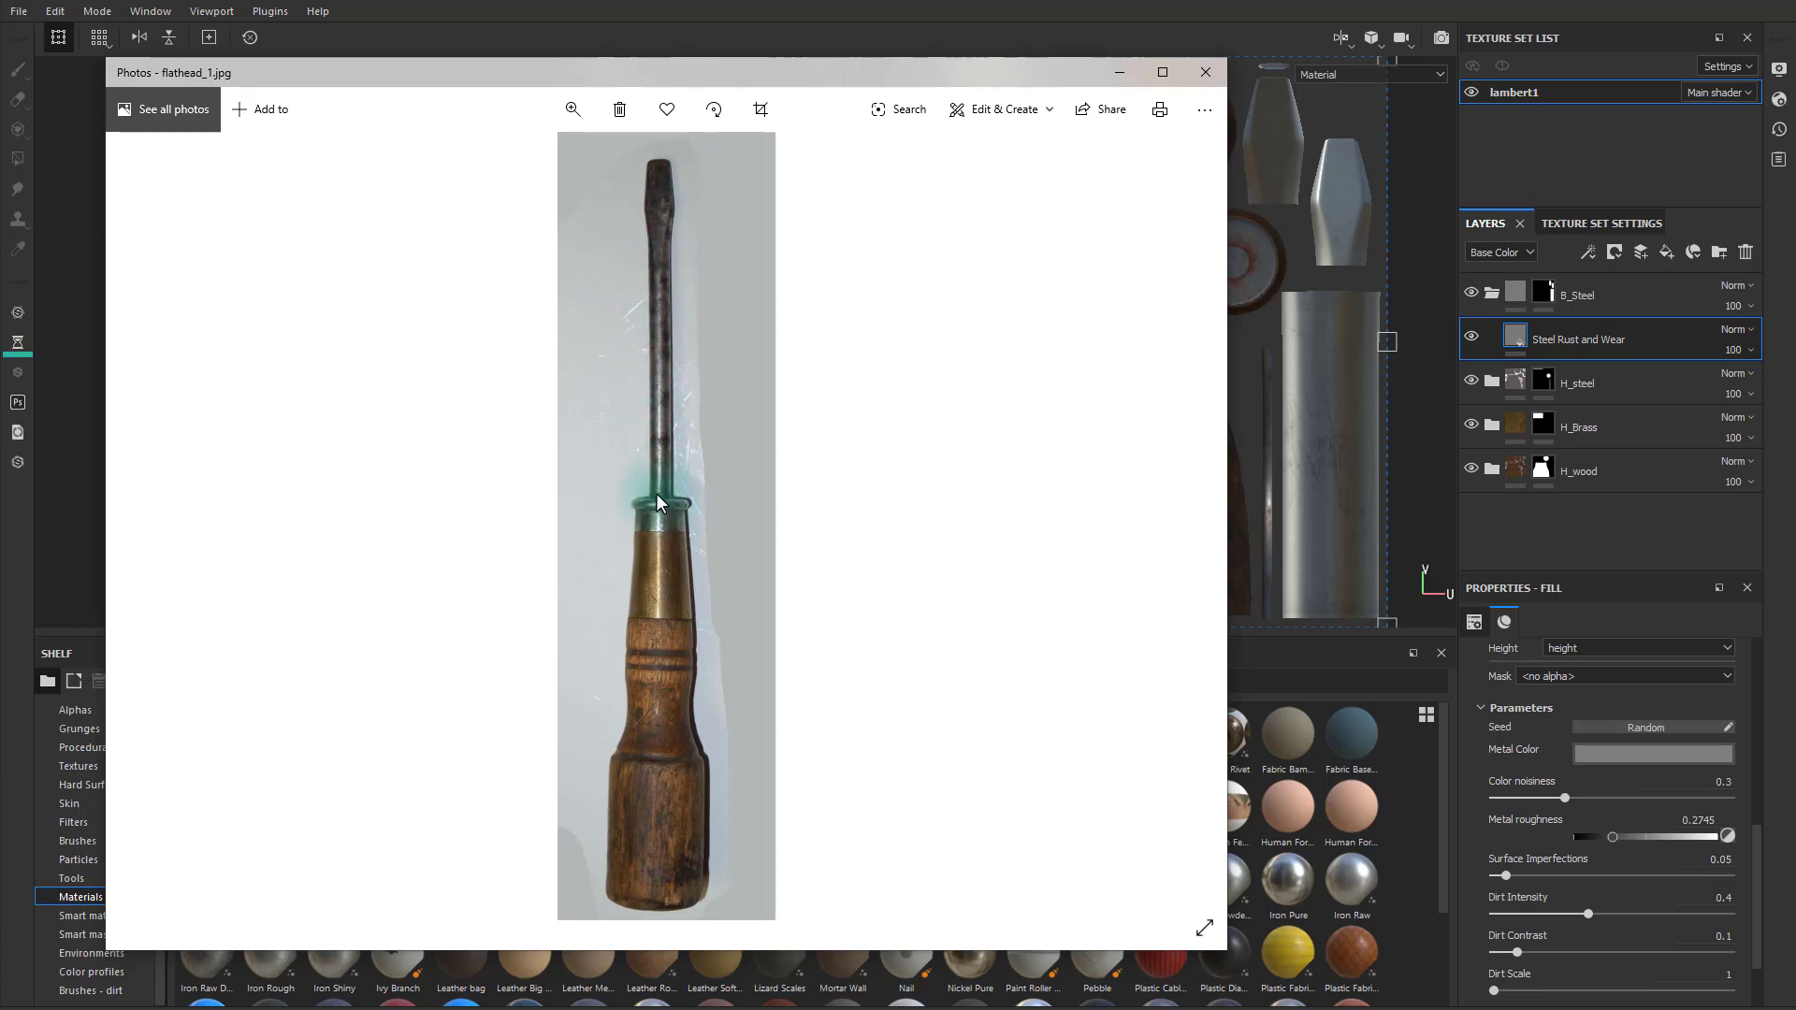
mouse_move(788, 75)
left_mouse_down()
mouse_move(196, 112)
mouse_move(0, 84)
left_mouse_up()
left_click(520, 1)
key("ctrl+s")
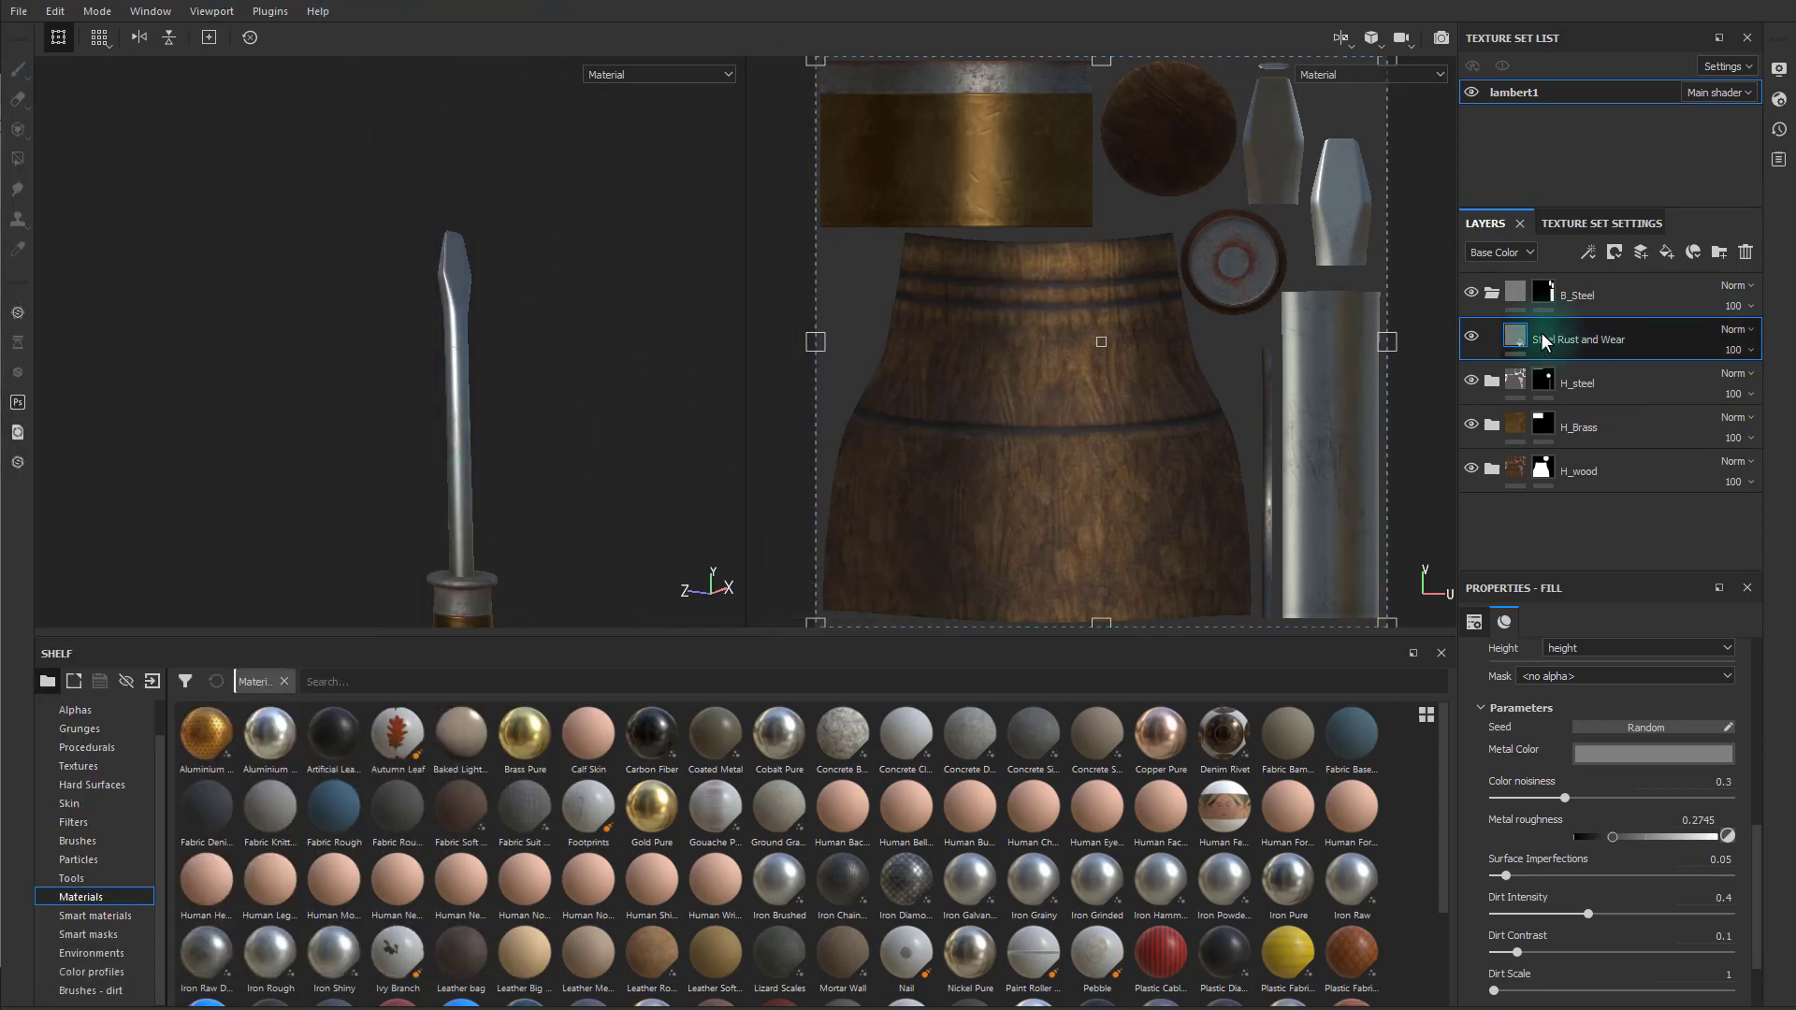
- Set the Metal Color of B_Steel's Steel Rust and Wear layer to a slightly darker grey
left_click(1614, 752)
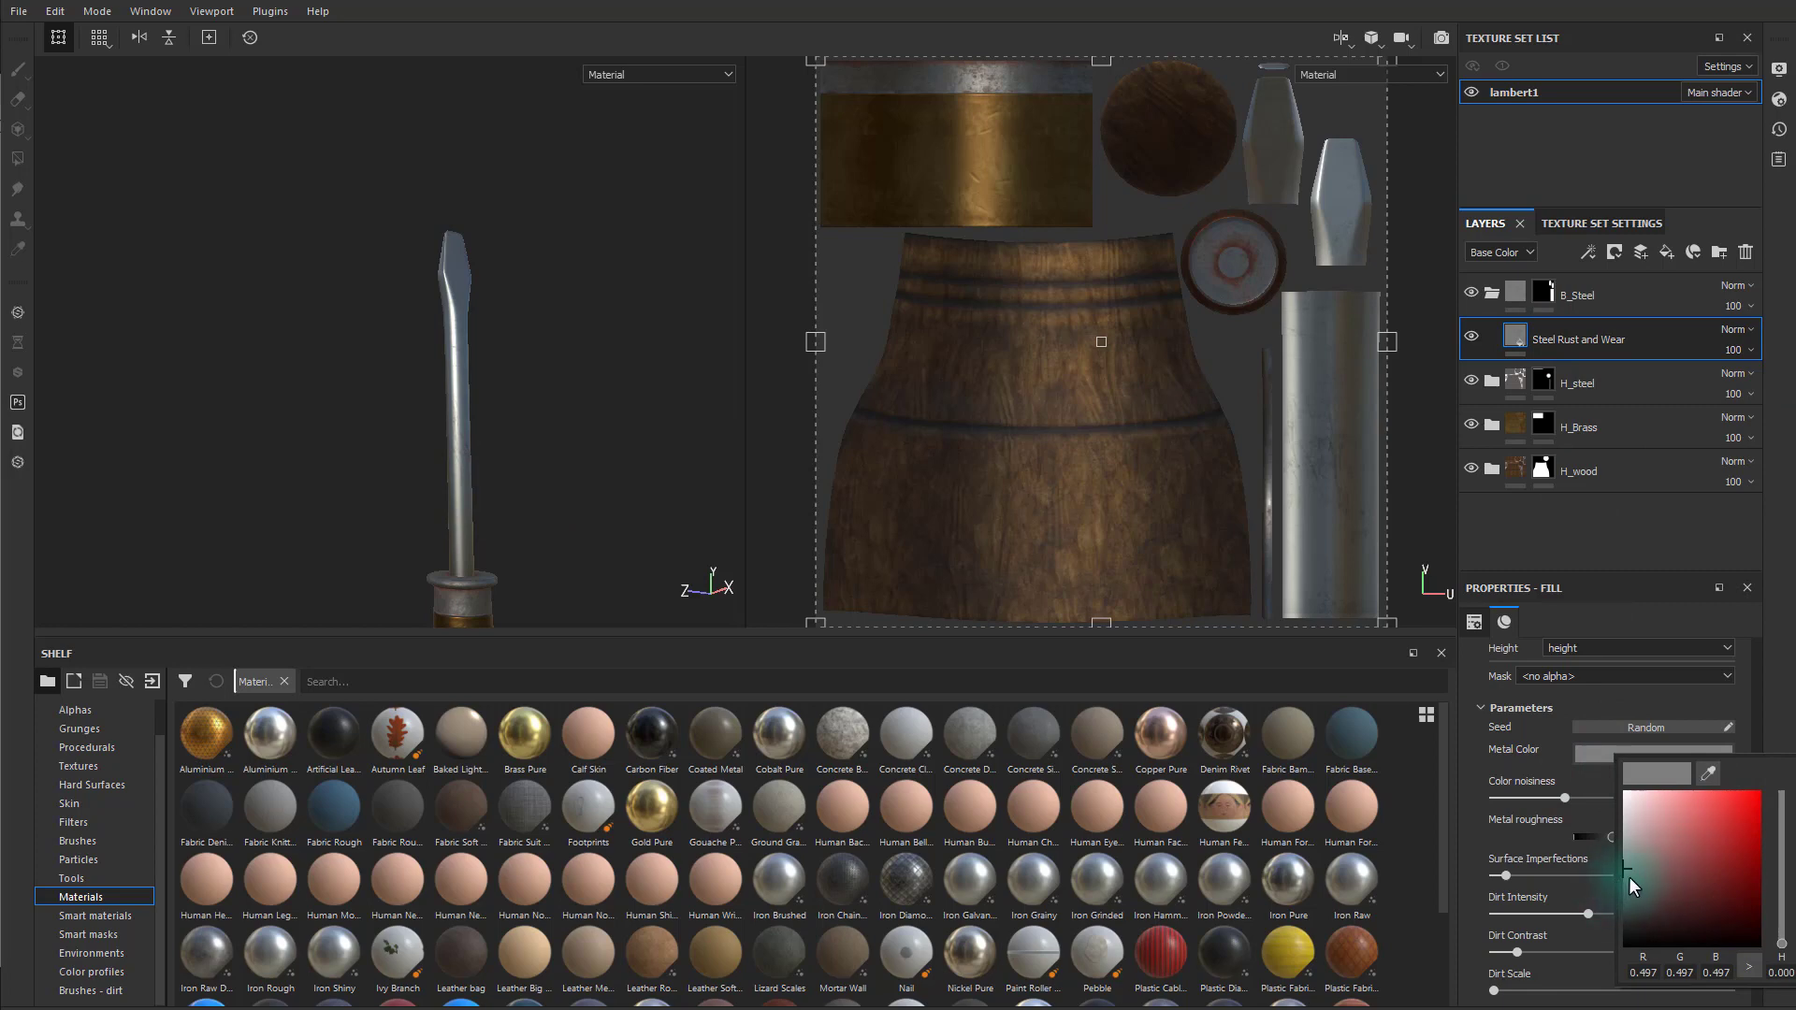
left_click_drag(1633, 872, 1624, 881)
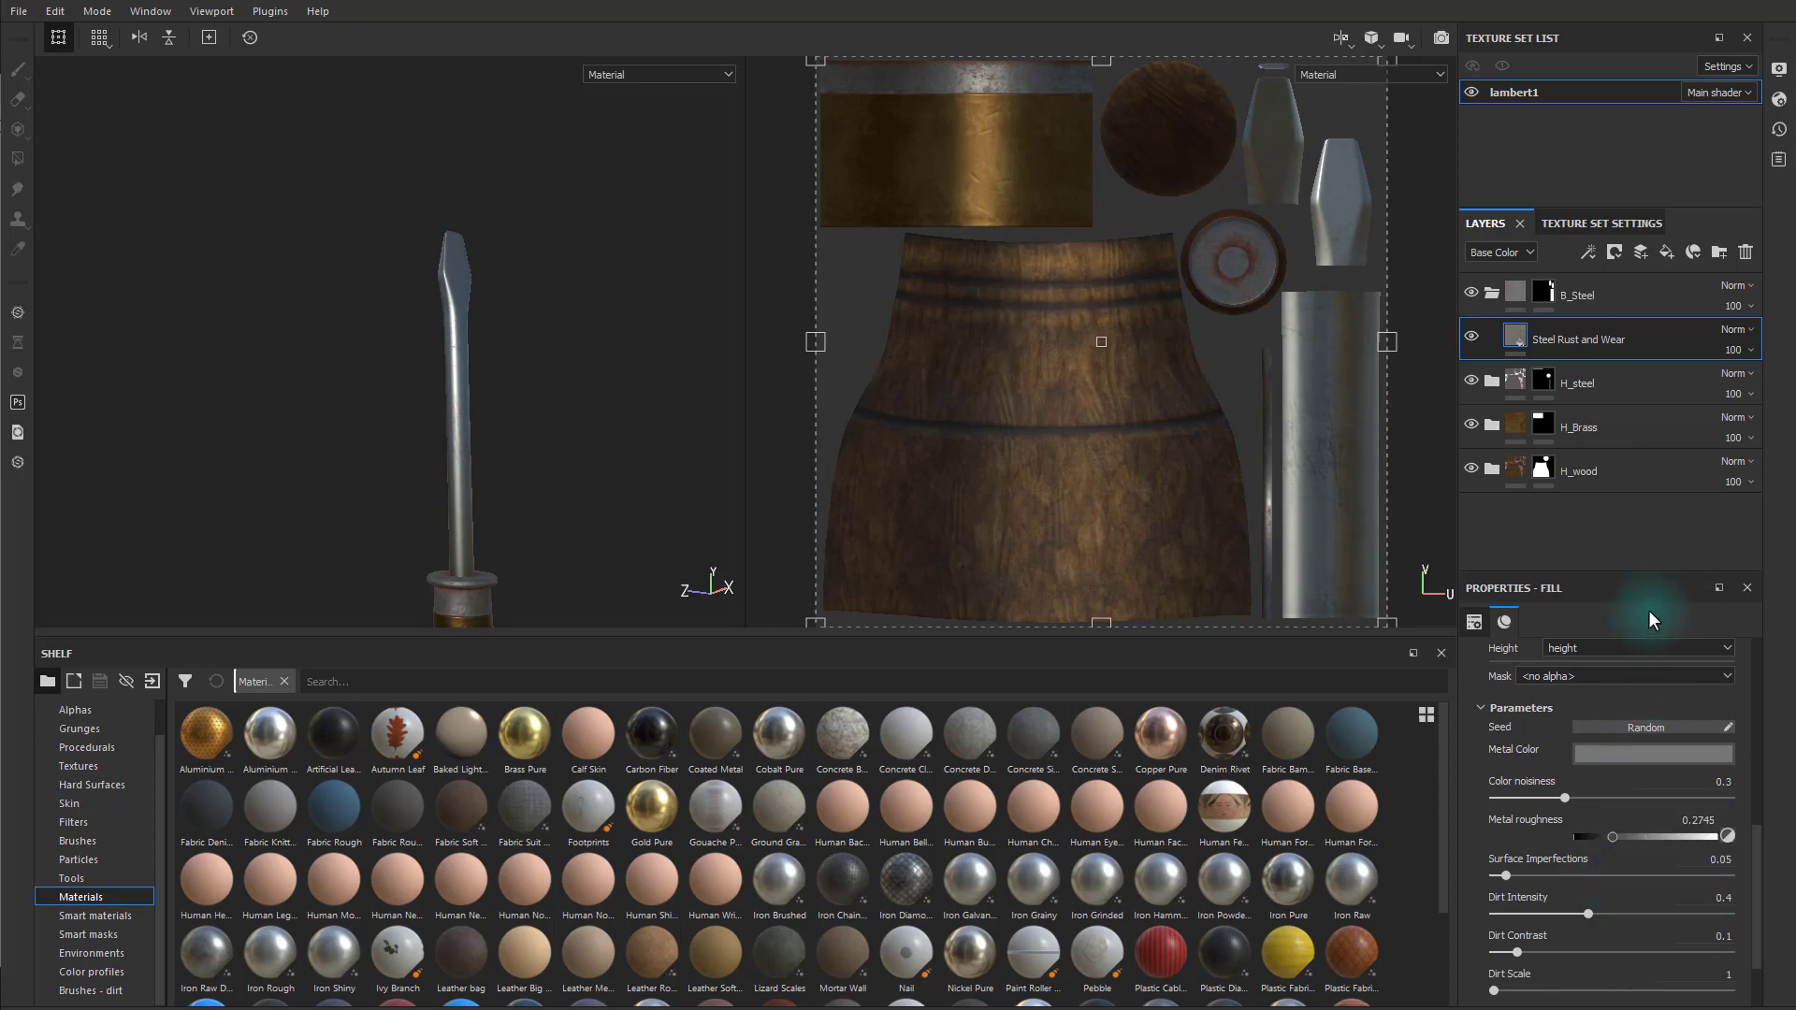
scroll(1592, 890, "down", 3)
scroll(463, 476, "up", 5)
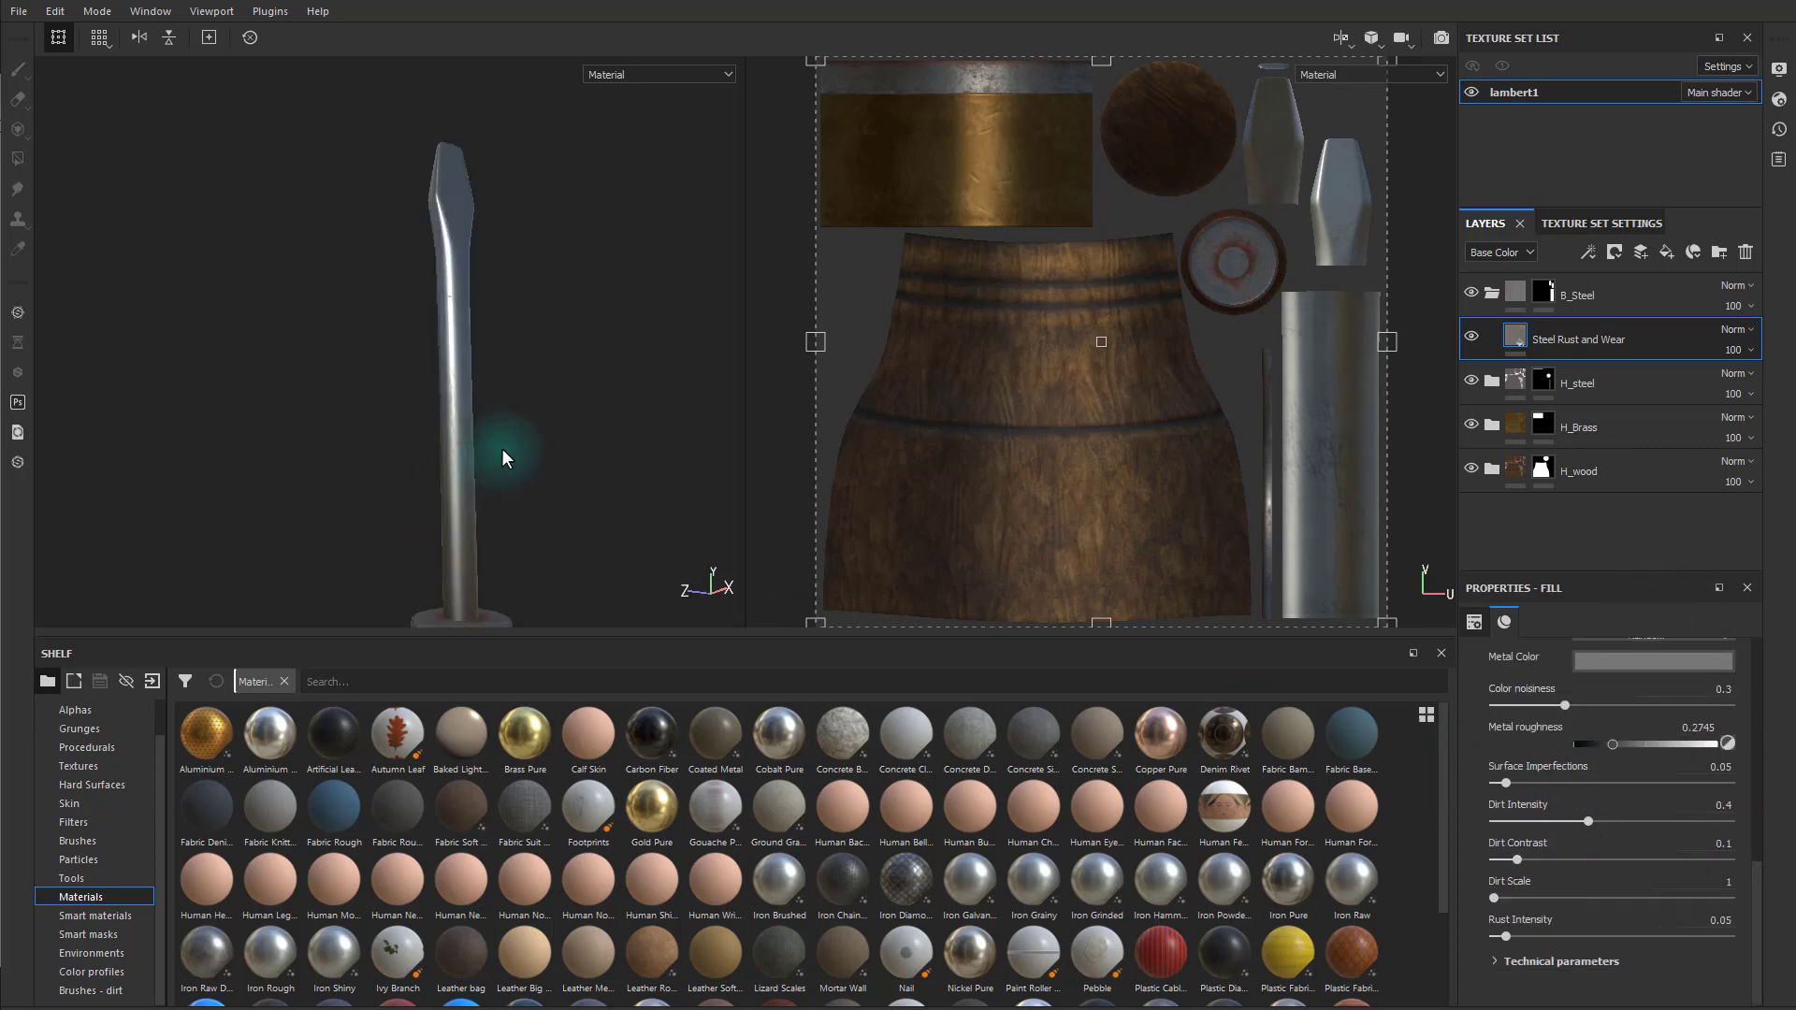
- Set the blade steel's Surface Imperfections to 0.75, Dirt Intensity to 0.67, Dirt Contrast to 0.17, Dirt Scale to 4 and Rust Intensity to 0.31
middle_click_drag(573, 334, 561, 411)
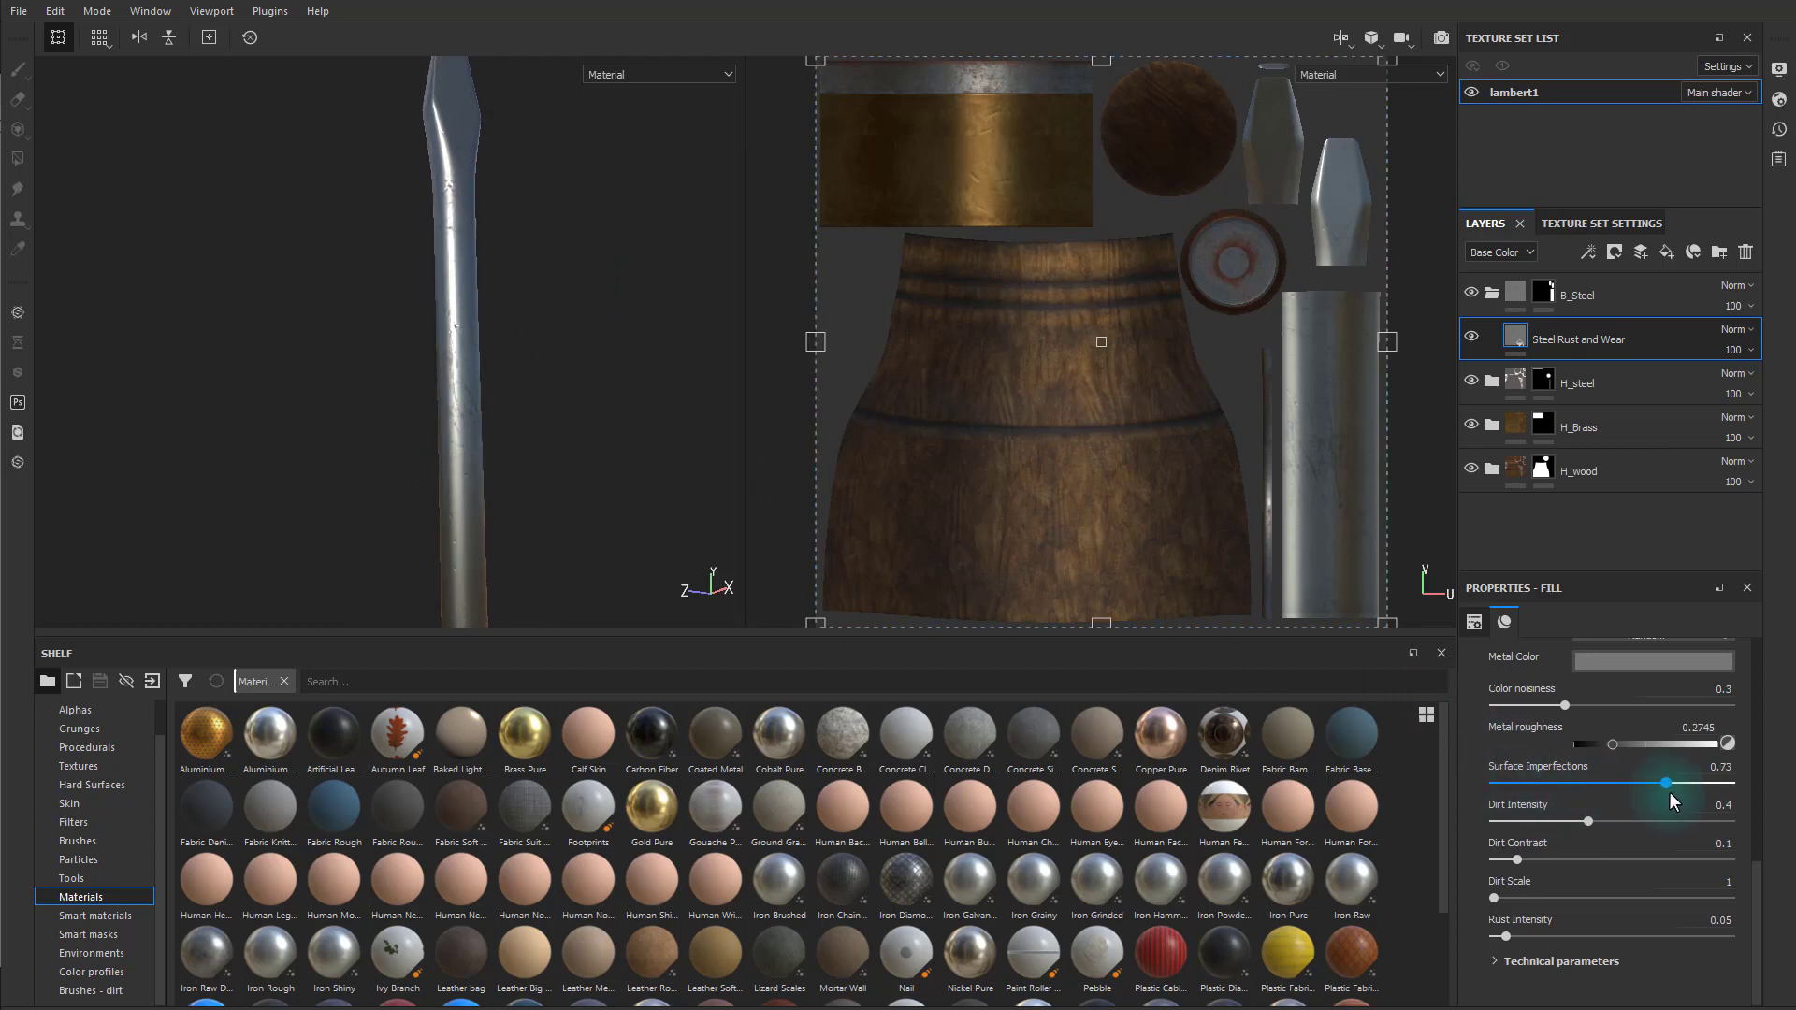
left_click_drag(1669, 791, 1691, 825)
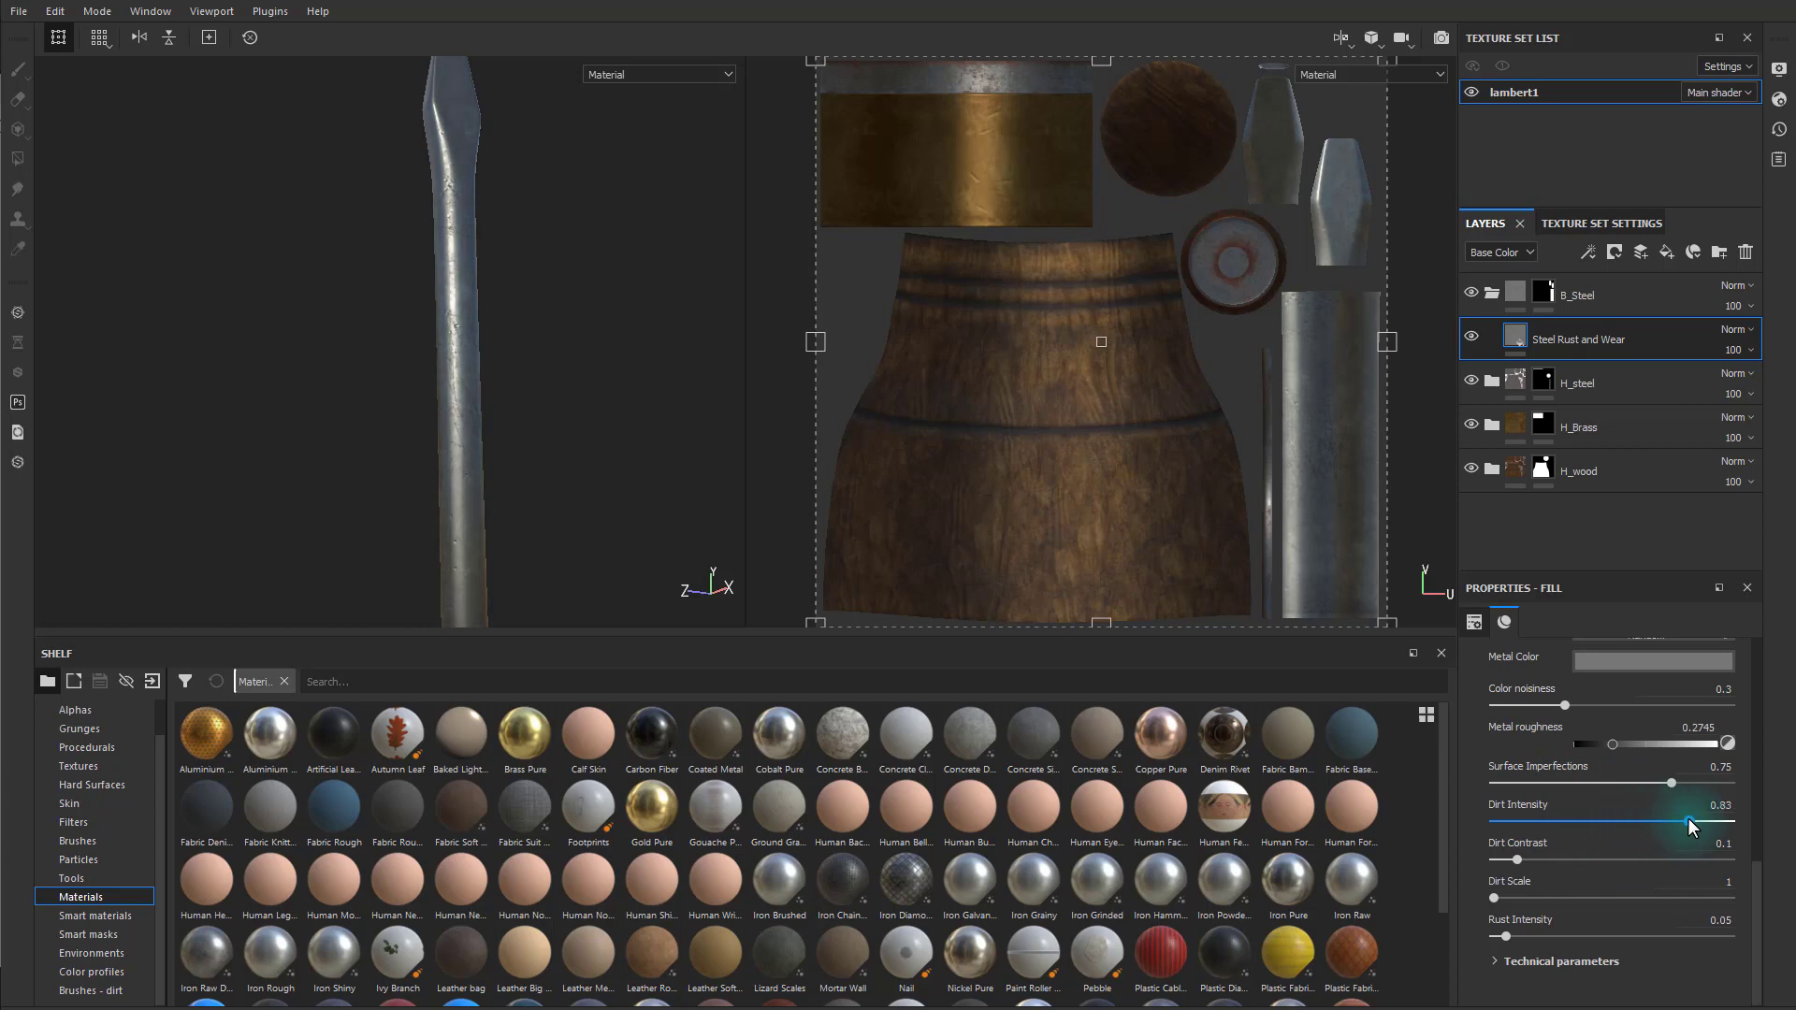
left_click(1516, 860)
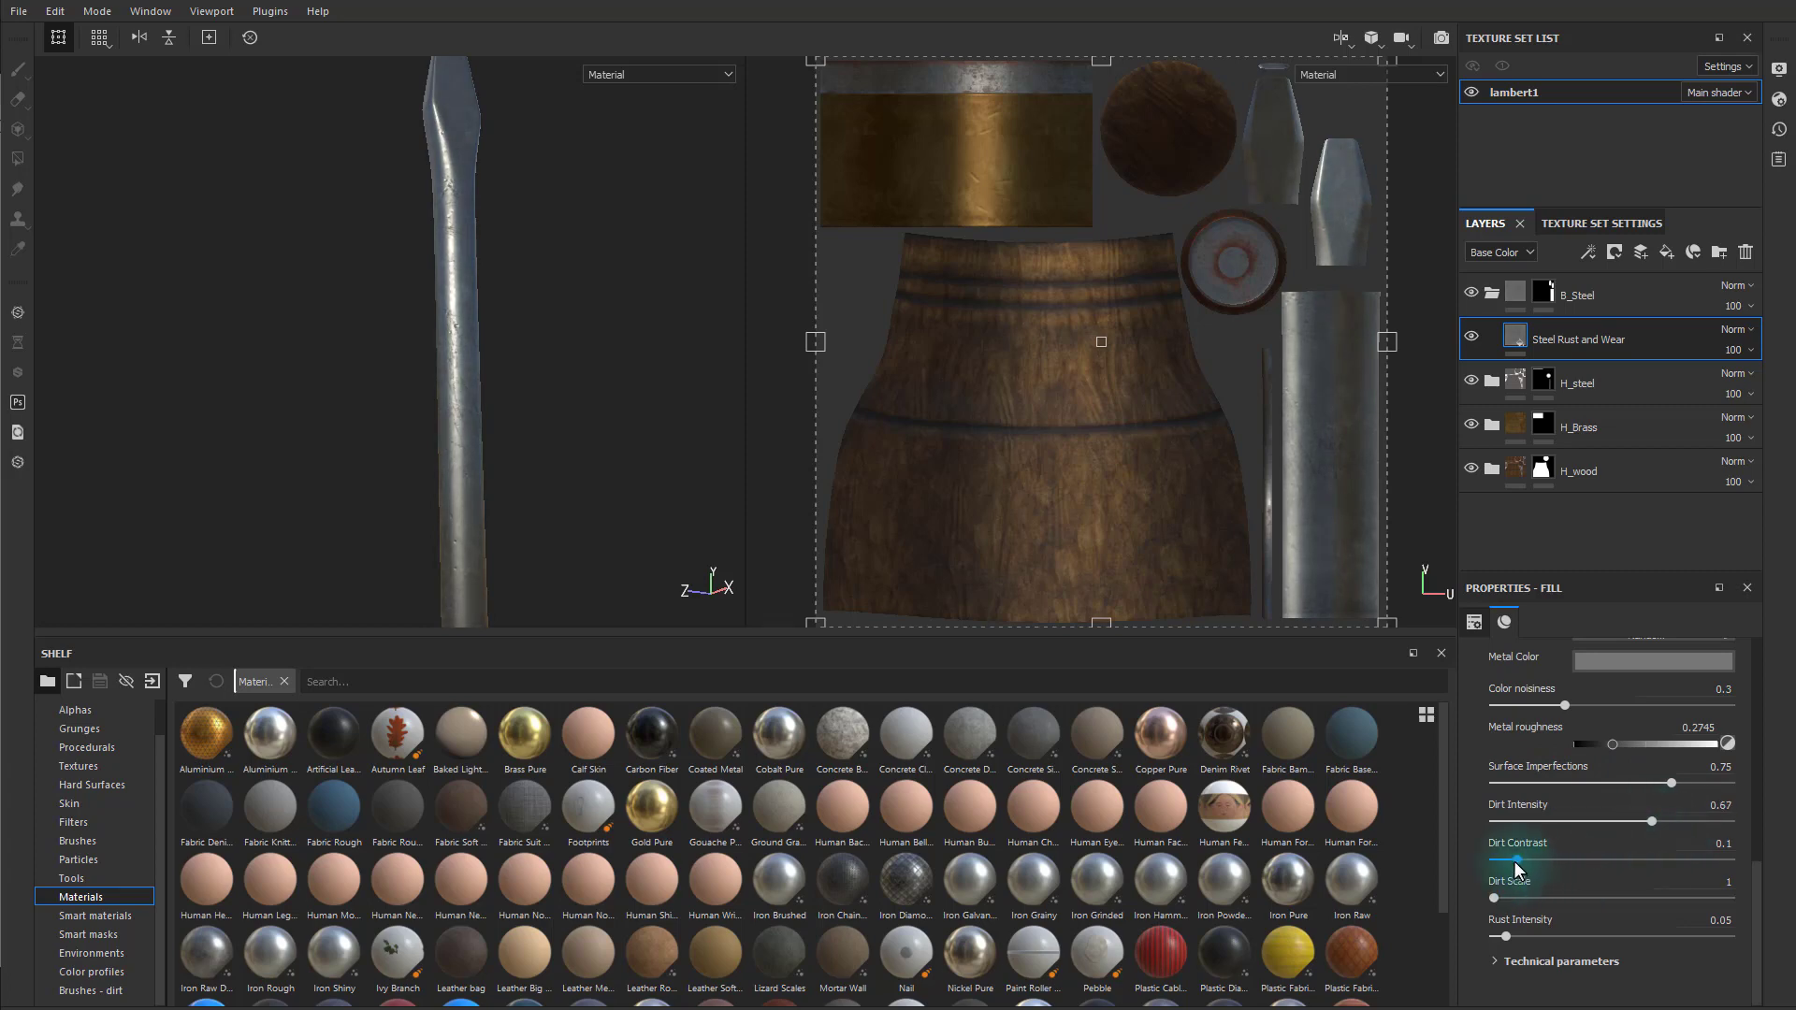
left_click_drag(1659, 866, 1717, 868)
left_click_drag(1500, 895, 1635, 895)
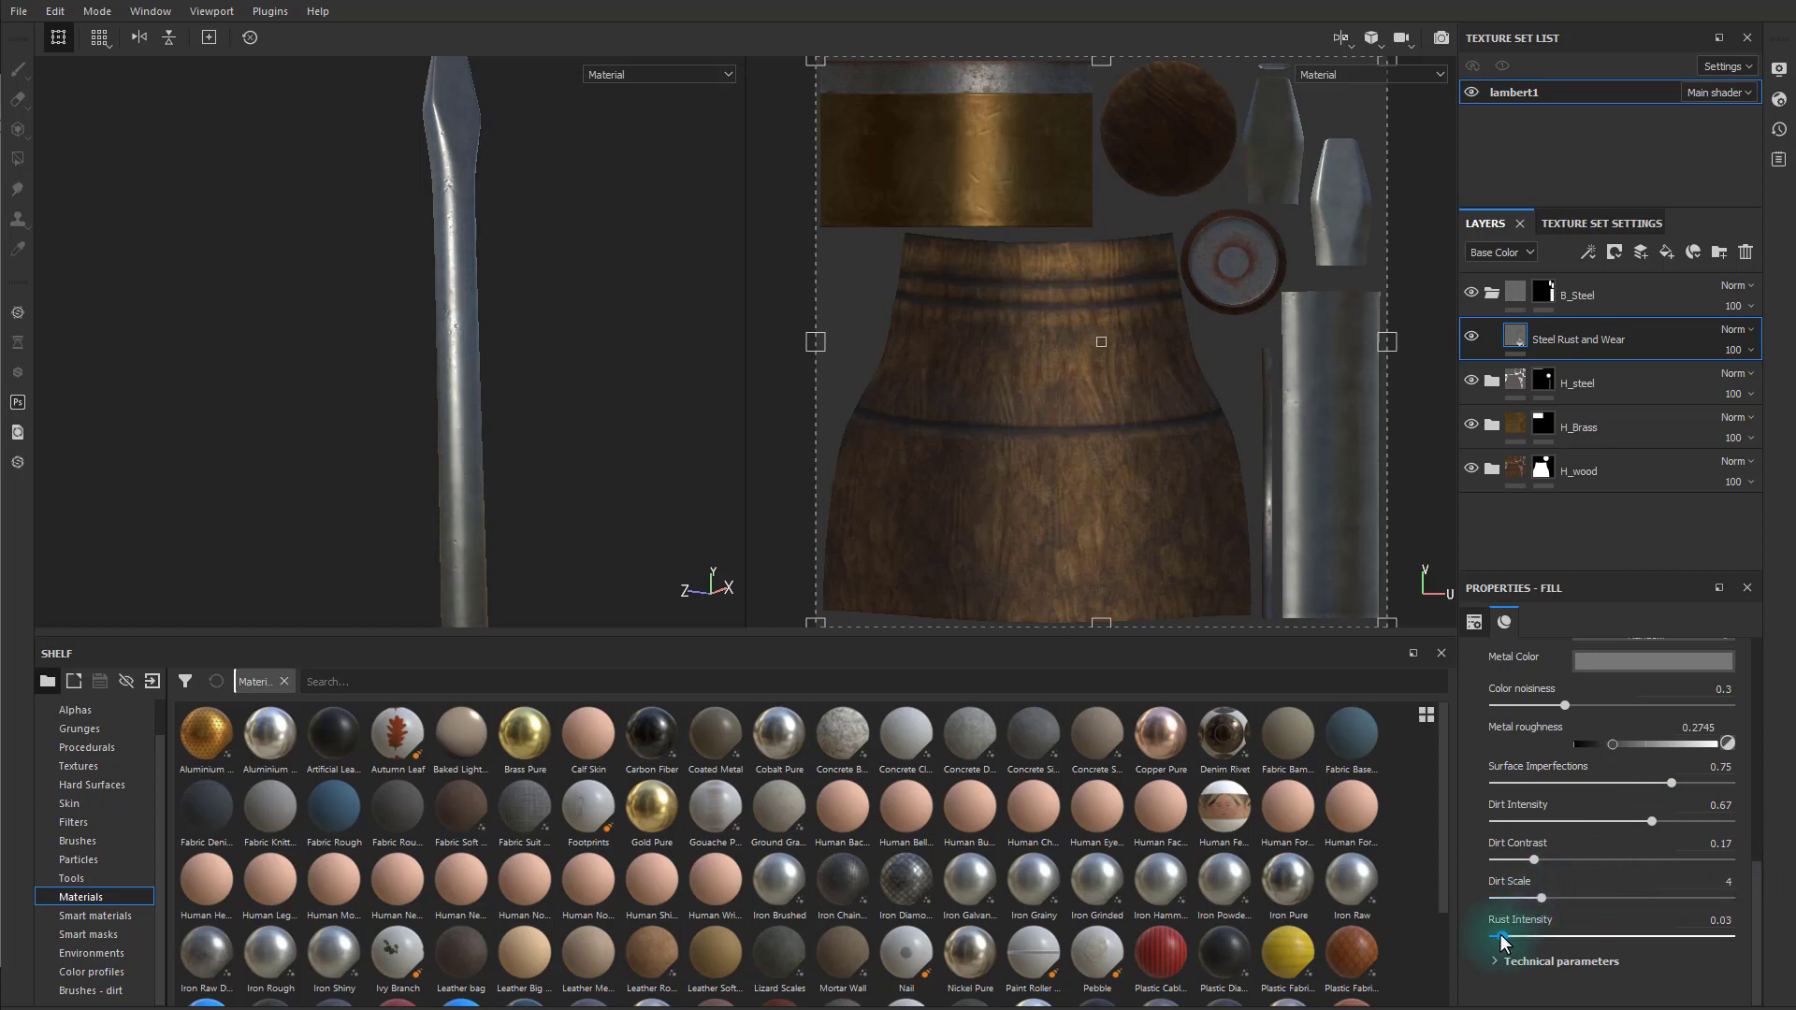
left_click_drag(1501, 936, 1545, 922)
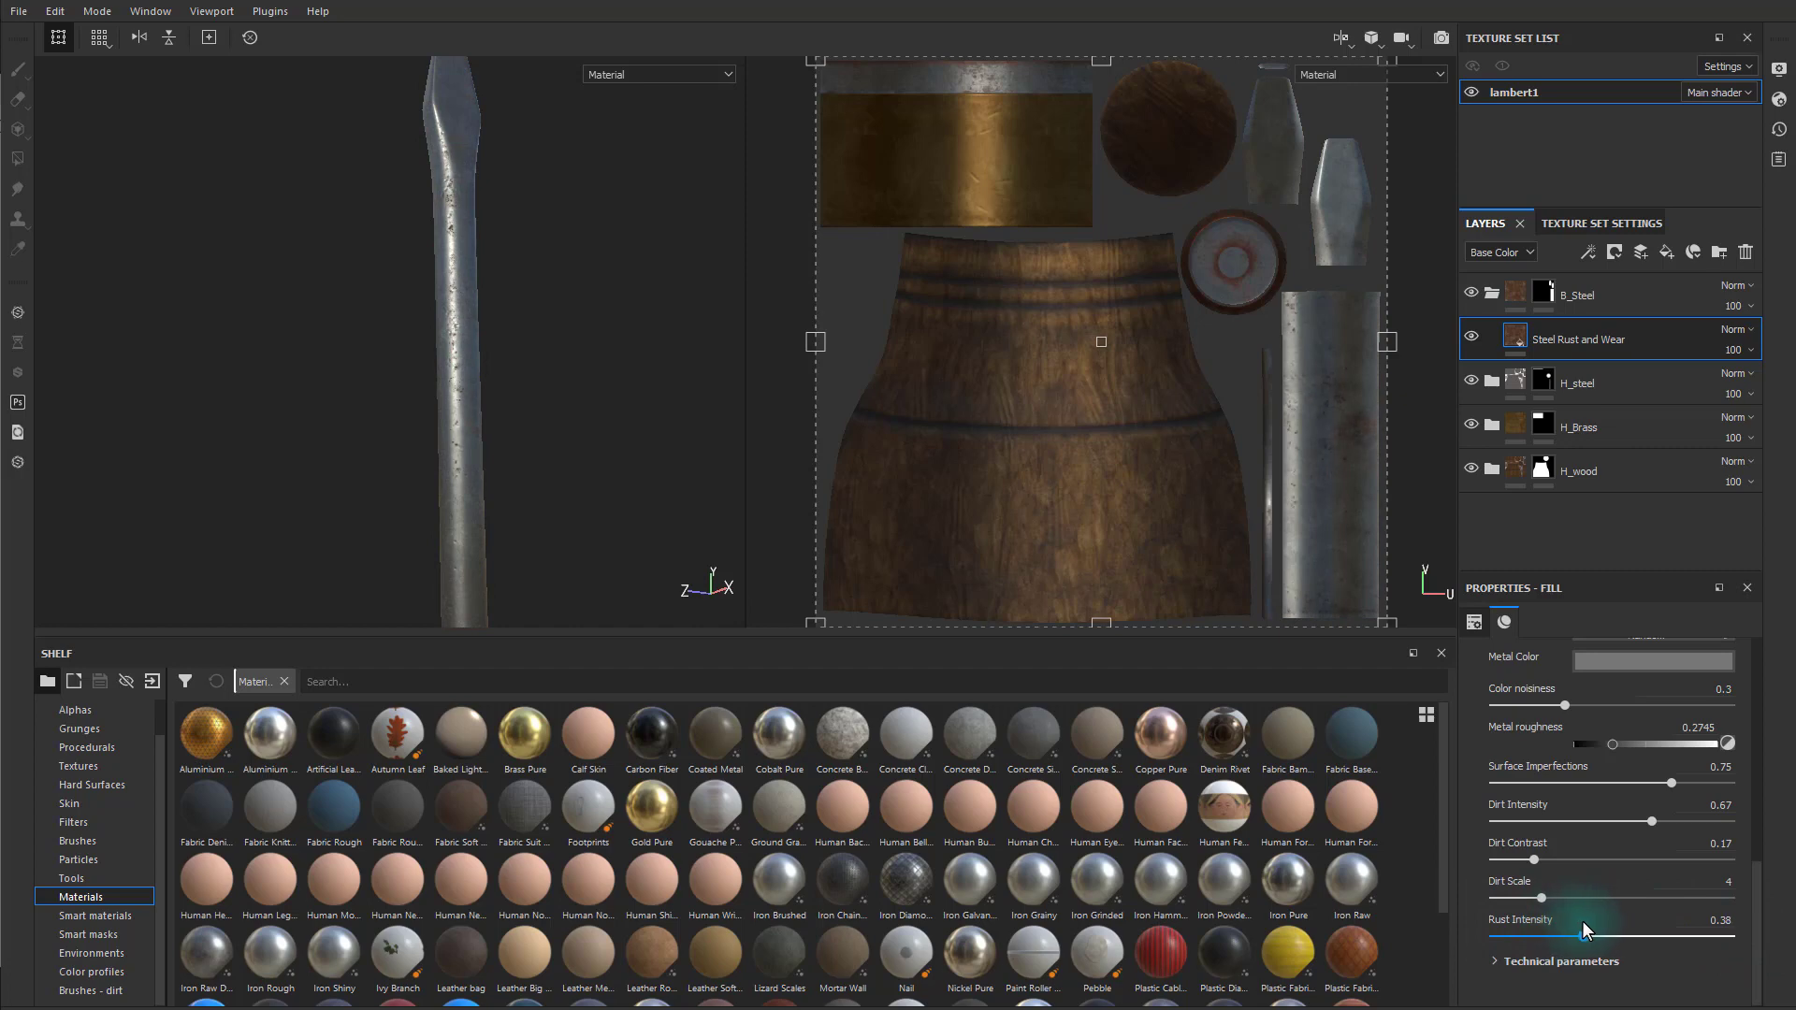
left_click_drag(583, 317, 839, 391, "alt")
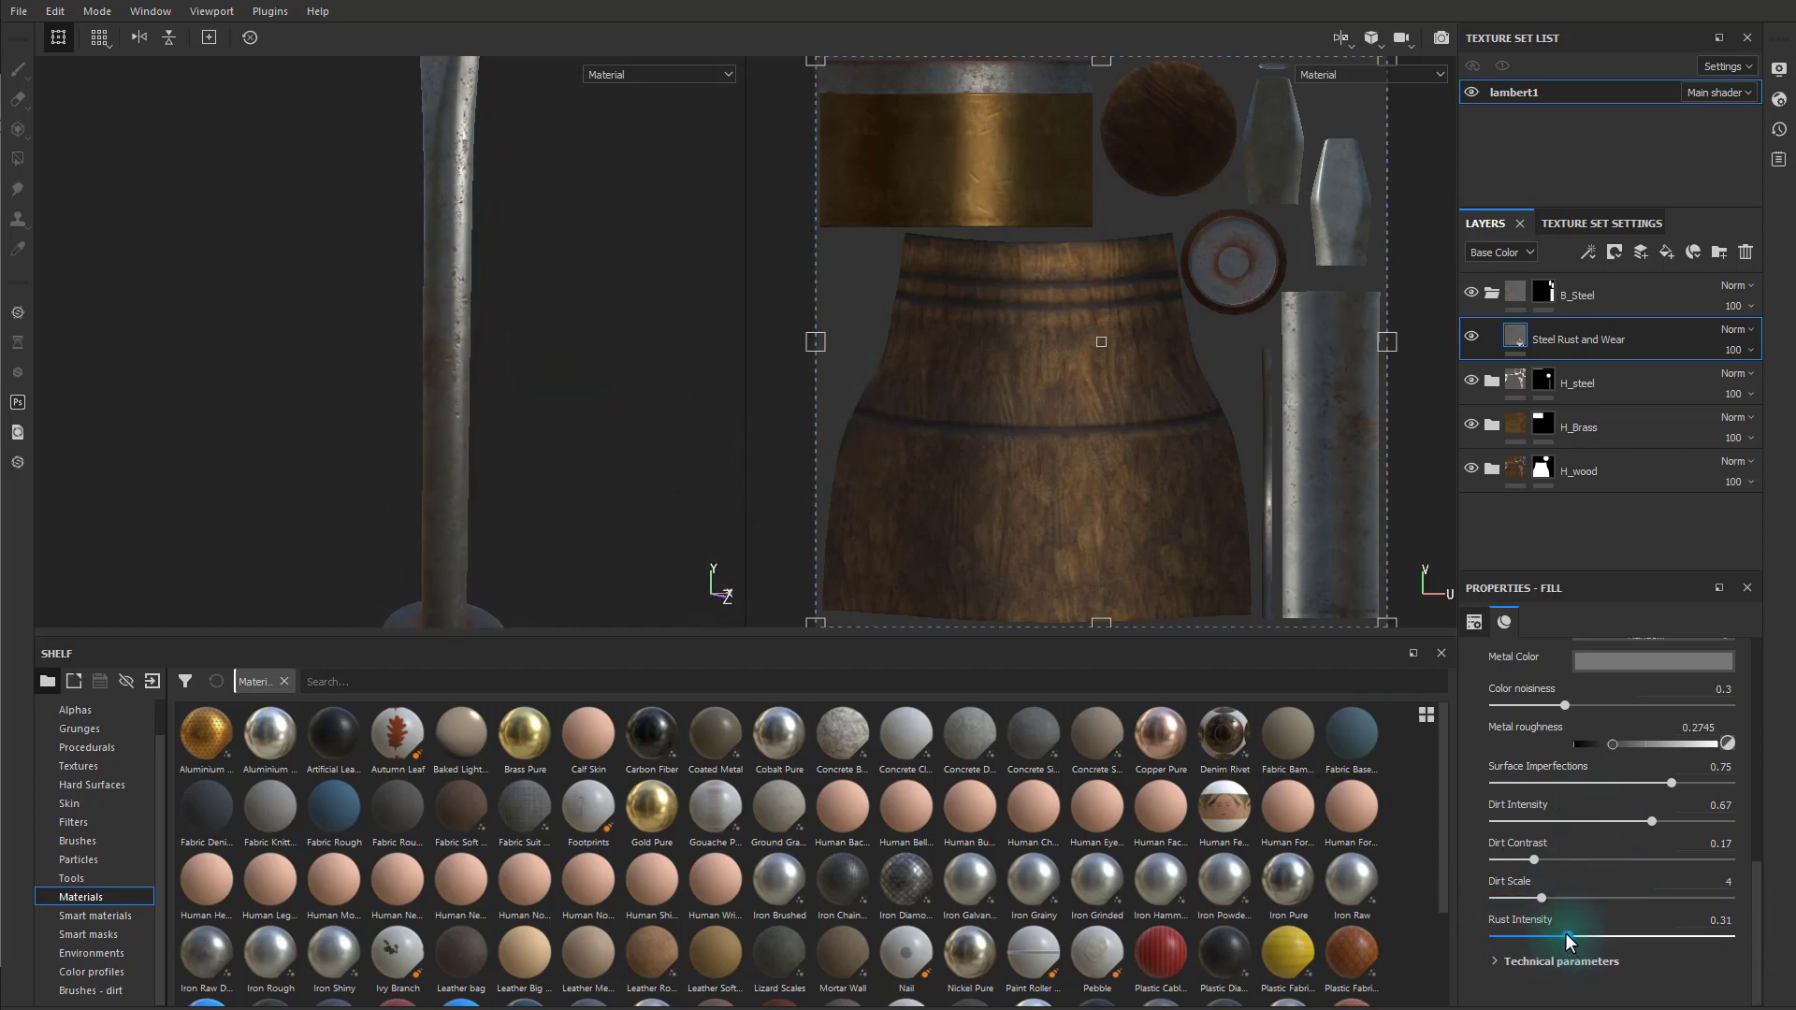
- Switch the blade's Steel Rust and Wear layer to Tri-planar projection and inspect the shaft and tip
scroll(1590, 795, "up", 10)
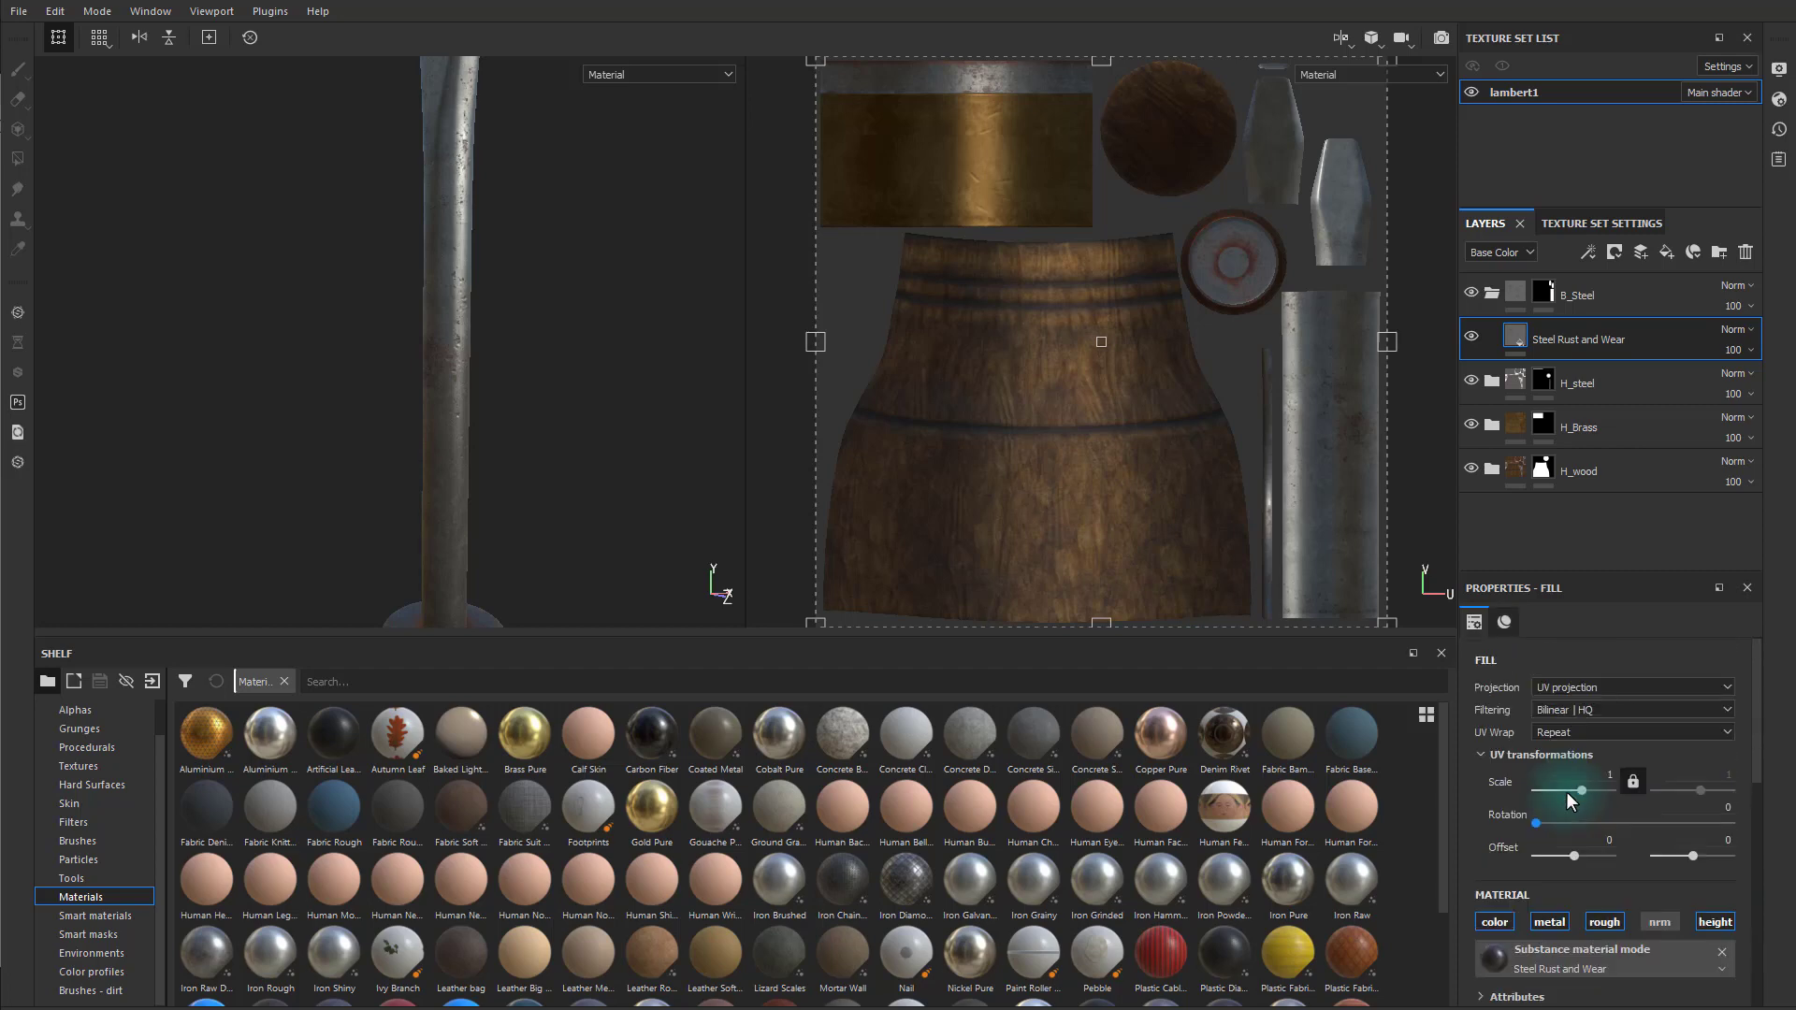
left_click(1583, 688)
left_click(1570, 715)
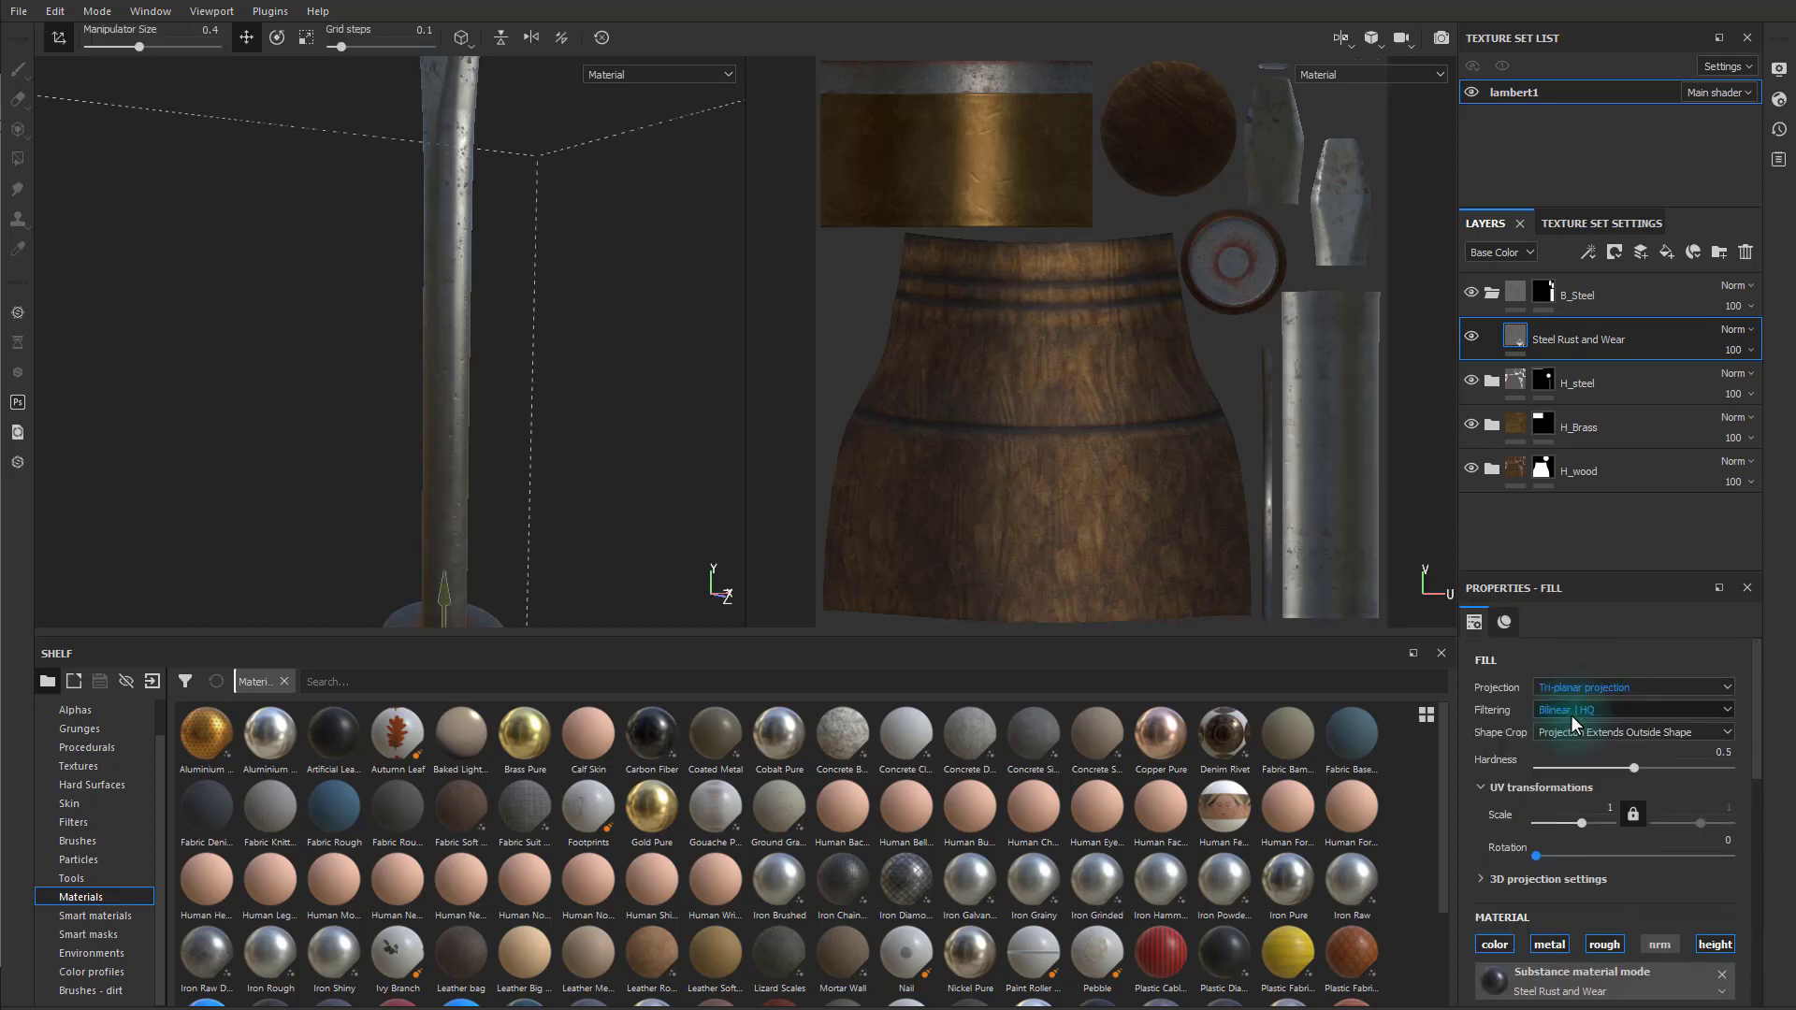
left_click_drag(636, 400, 448, 332, "alt")
middle_click_drag(577, 230, 717, 628, "alt")
left_click_drag(696, 471, 814, 497, "alt")
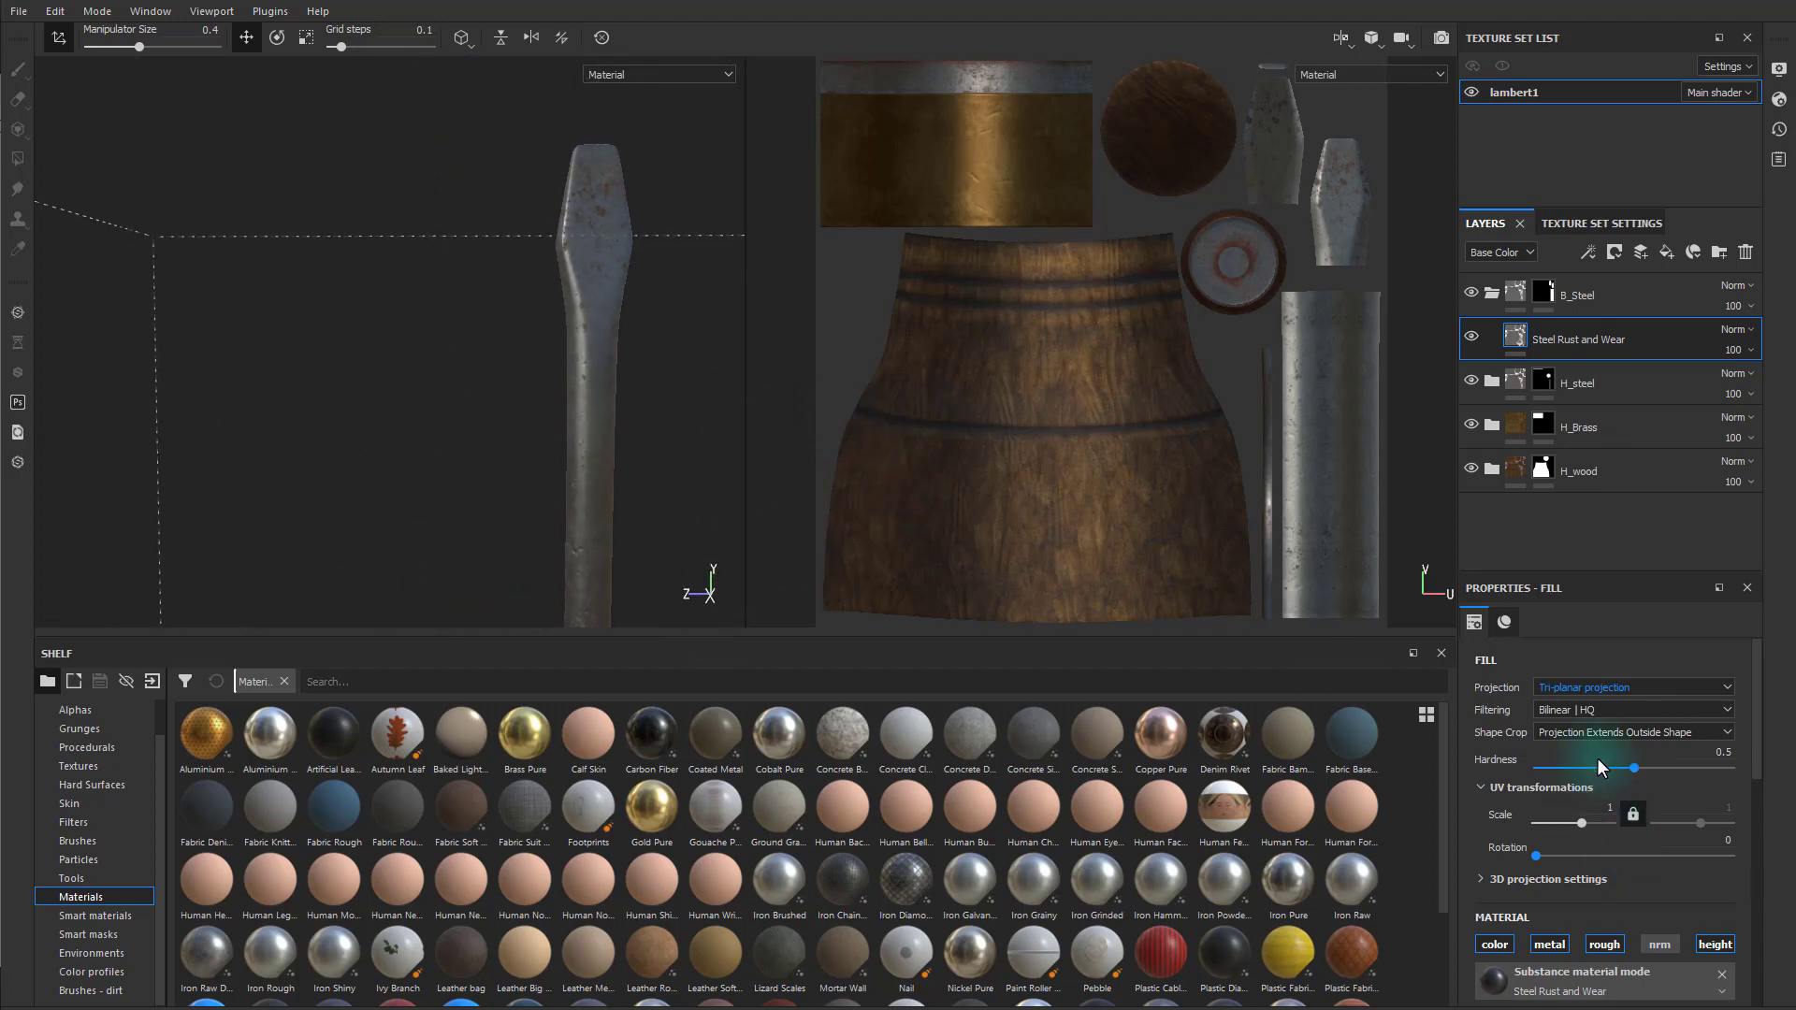
- Set the blade steel's Rust Intensity to 0.34 and check the rust along the shaft and tip
scroll(1637, 921, "down", 2)
scroll(1618, 927, "down", 6)
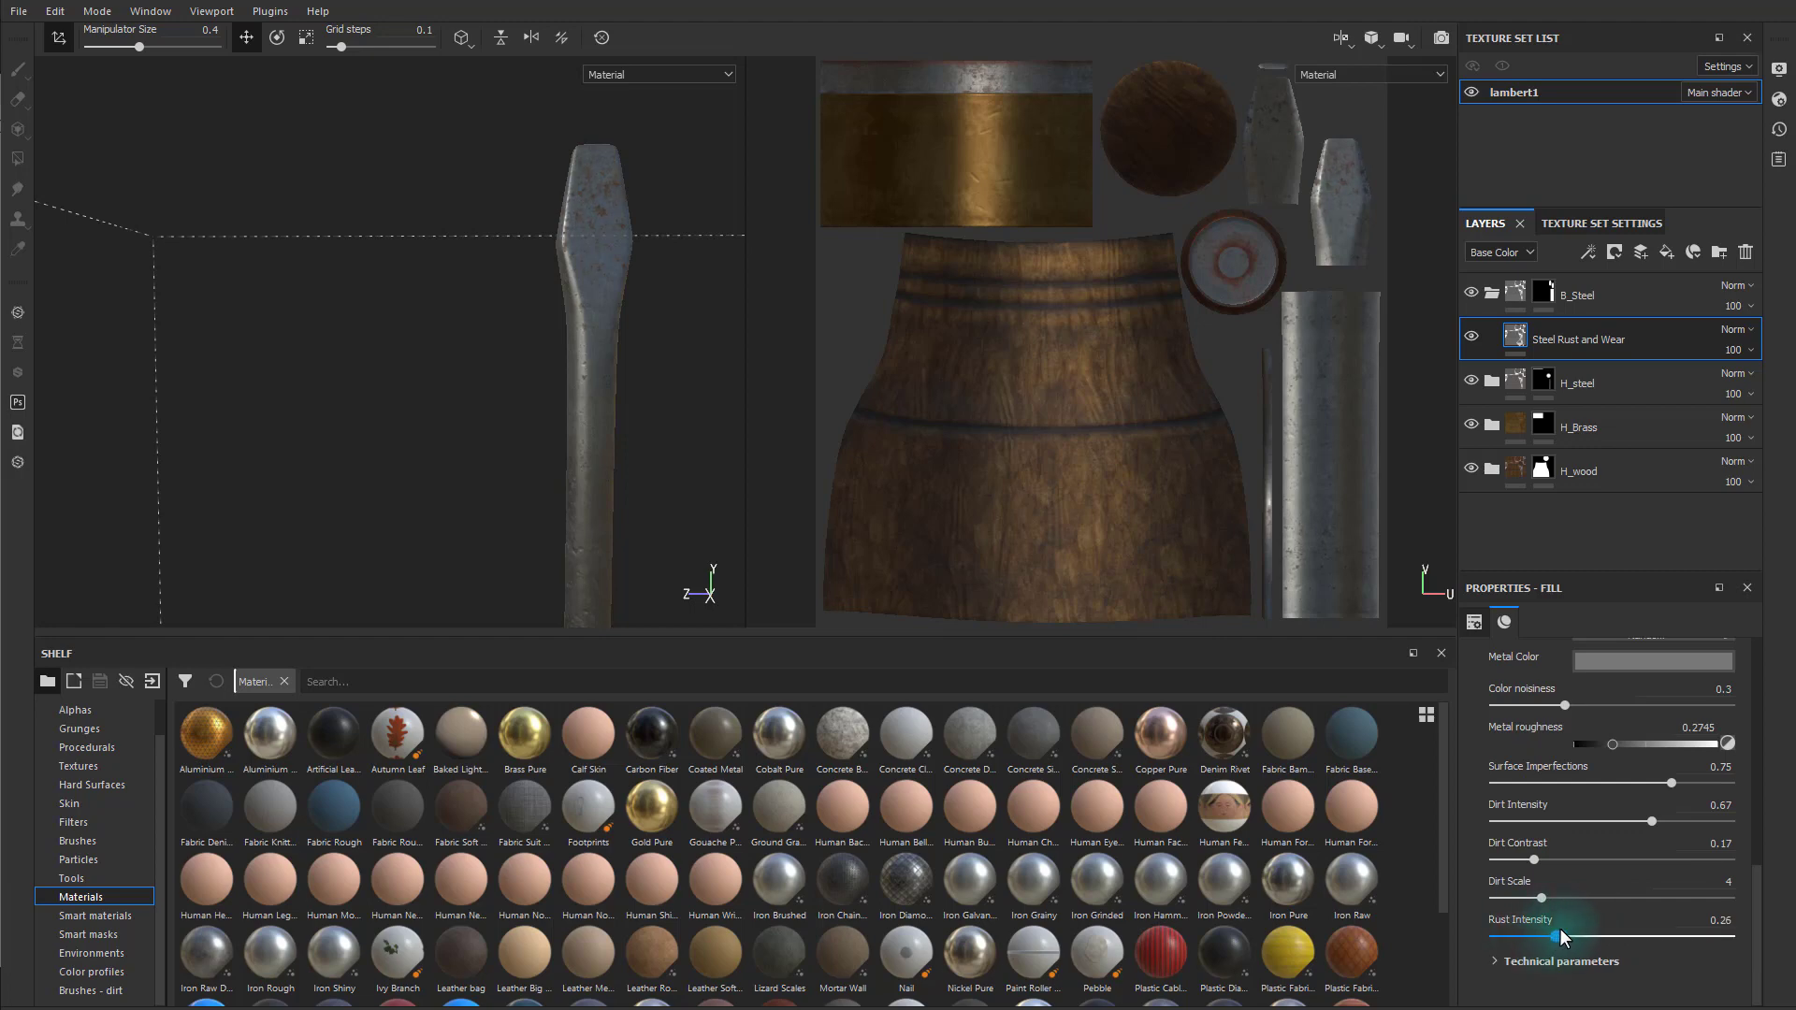
left_click_drag(1576, 936, 1574, 938)
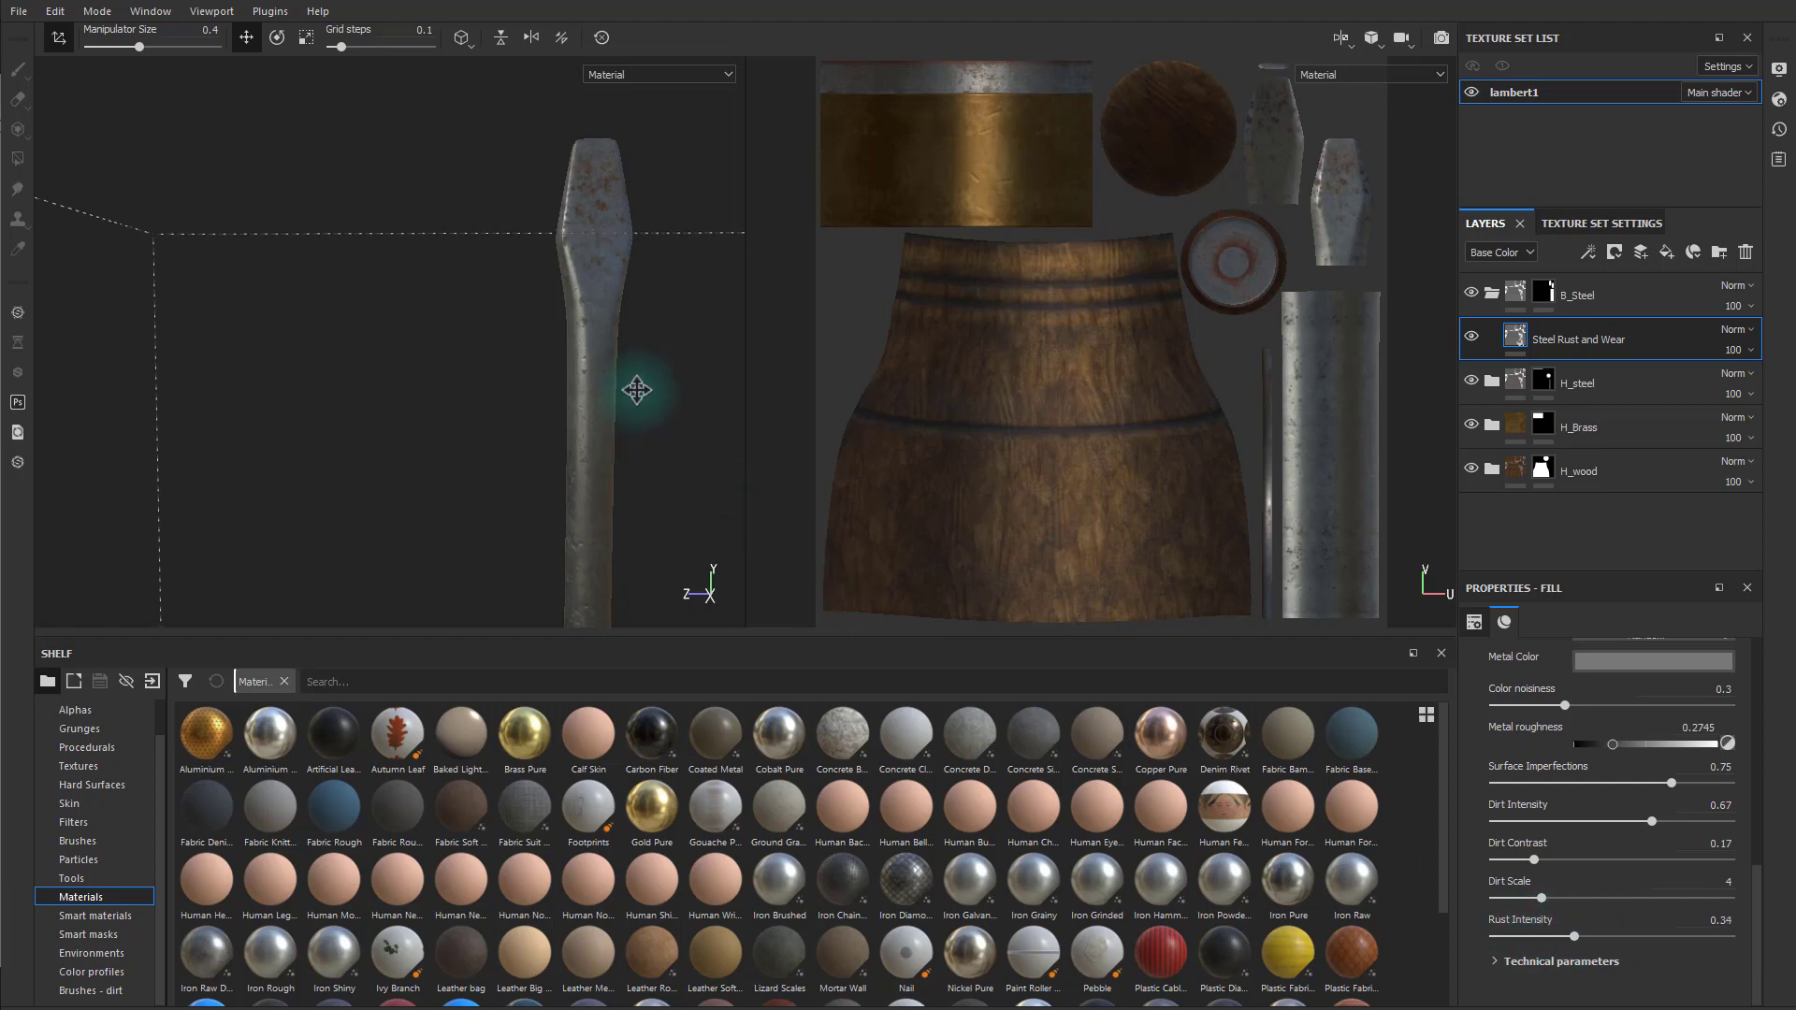
middle_click_drag(637, 389, 629, 320, "alt")
left_click_drag(629, 320, 741, 382, "alt")
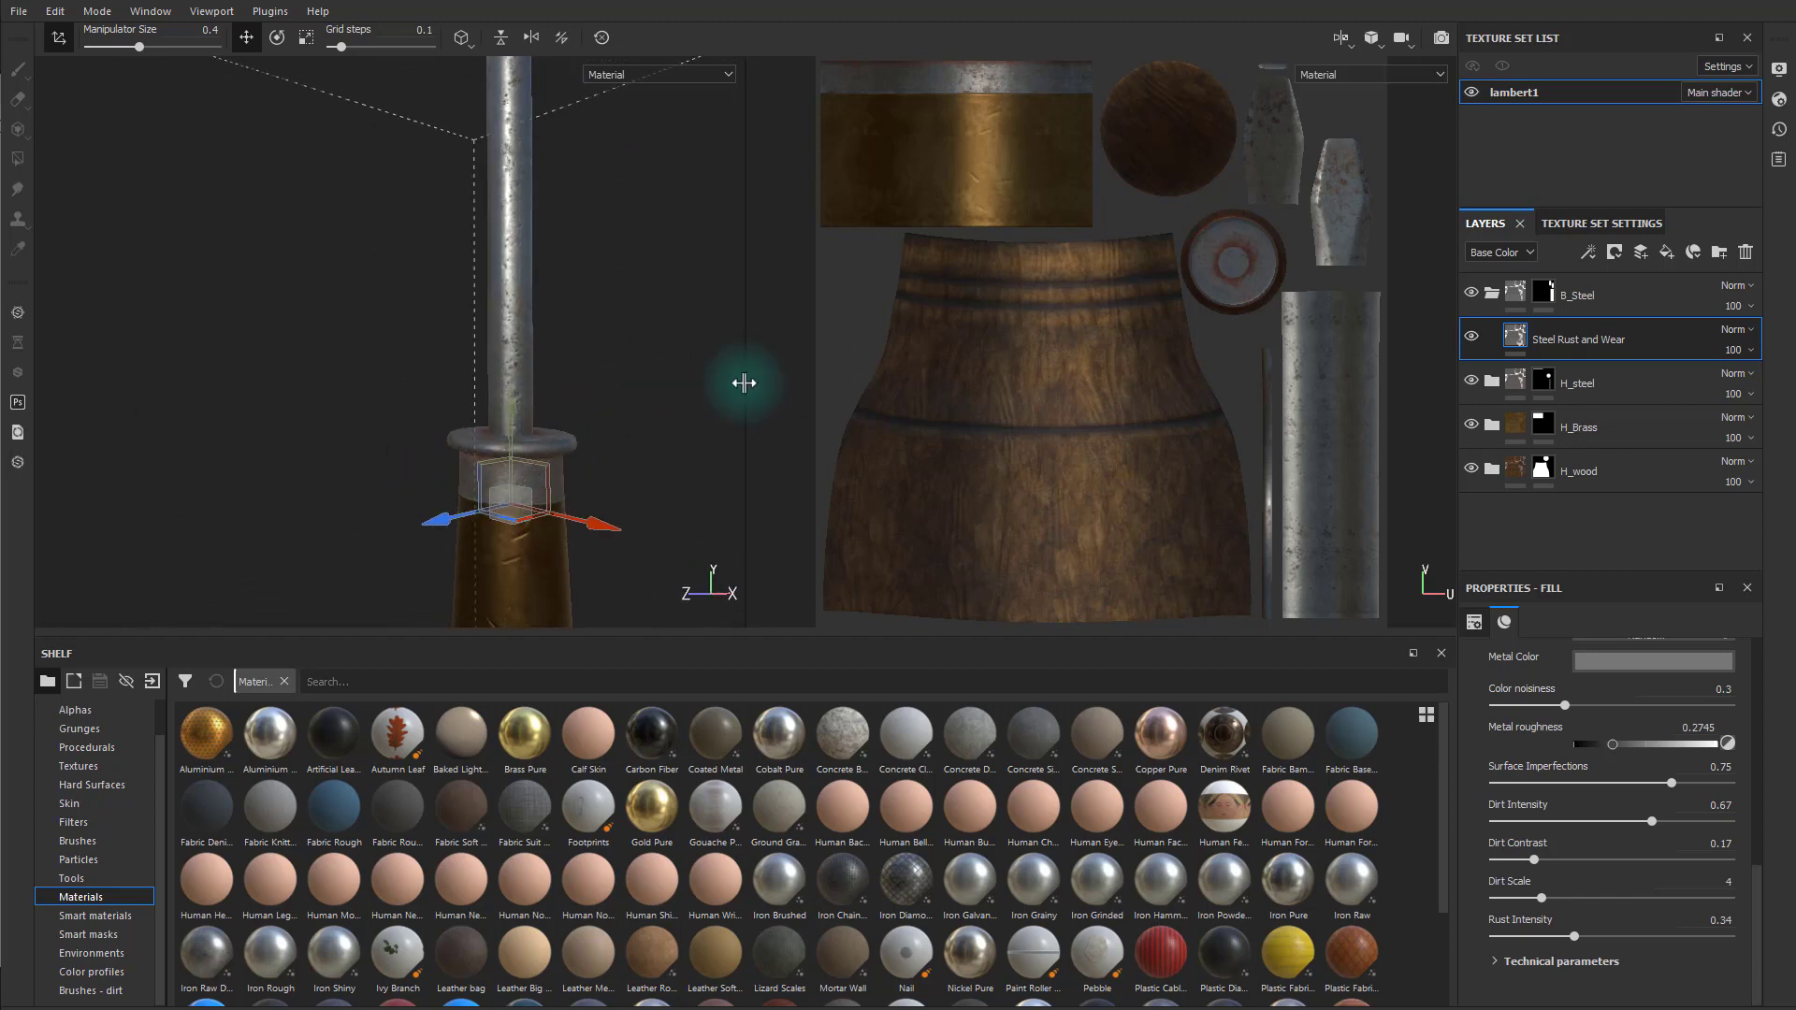
right_click_drag(741, 382, 620, 299, "alt")
left_click_drag(622, 299, 522, 194, "alt")
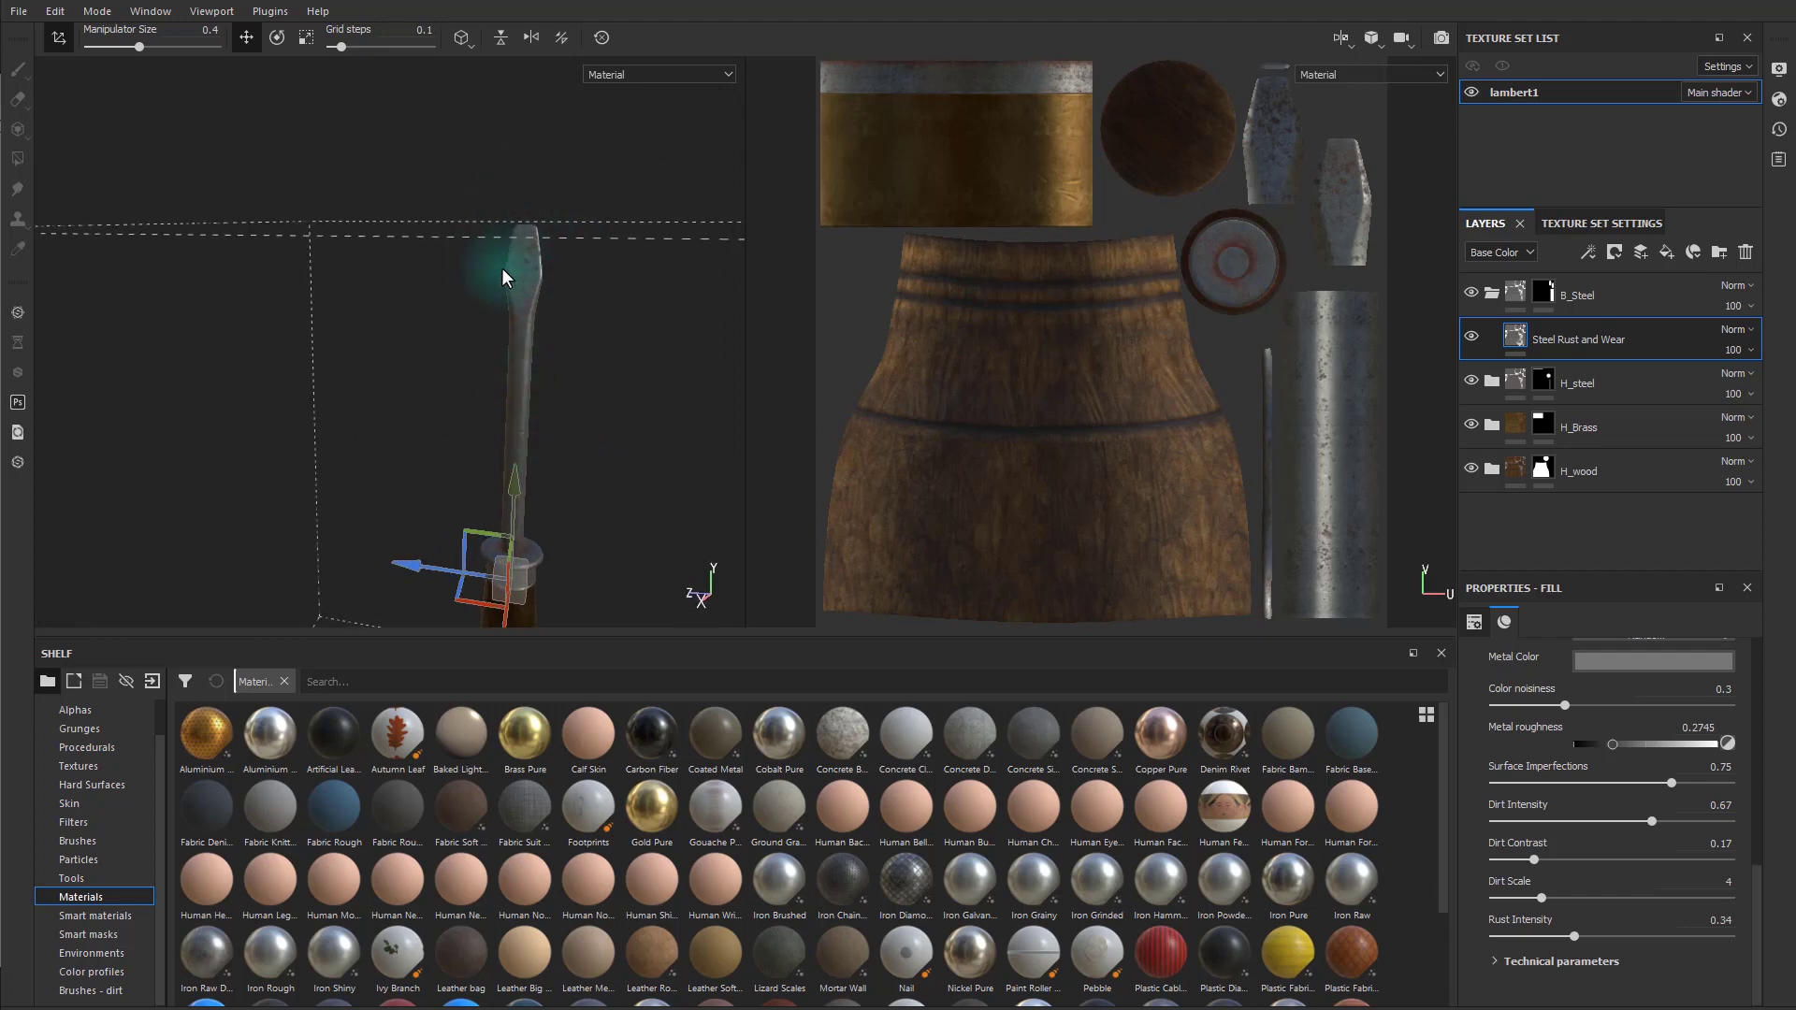
left_click_drag(616, 502, 675, 455, "alt")
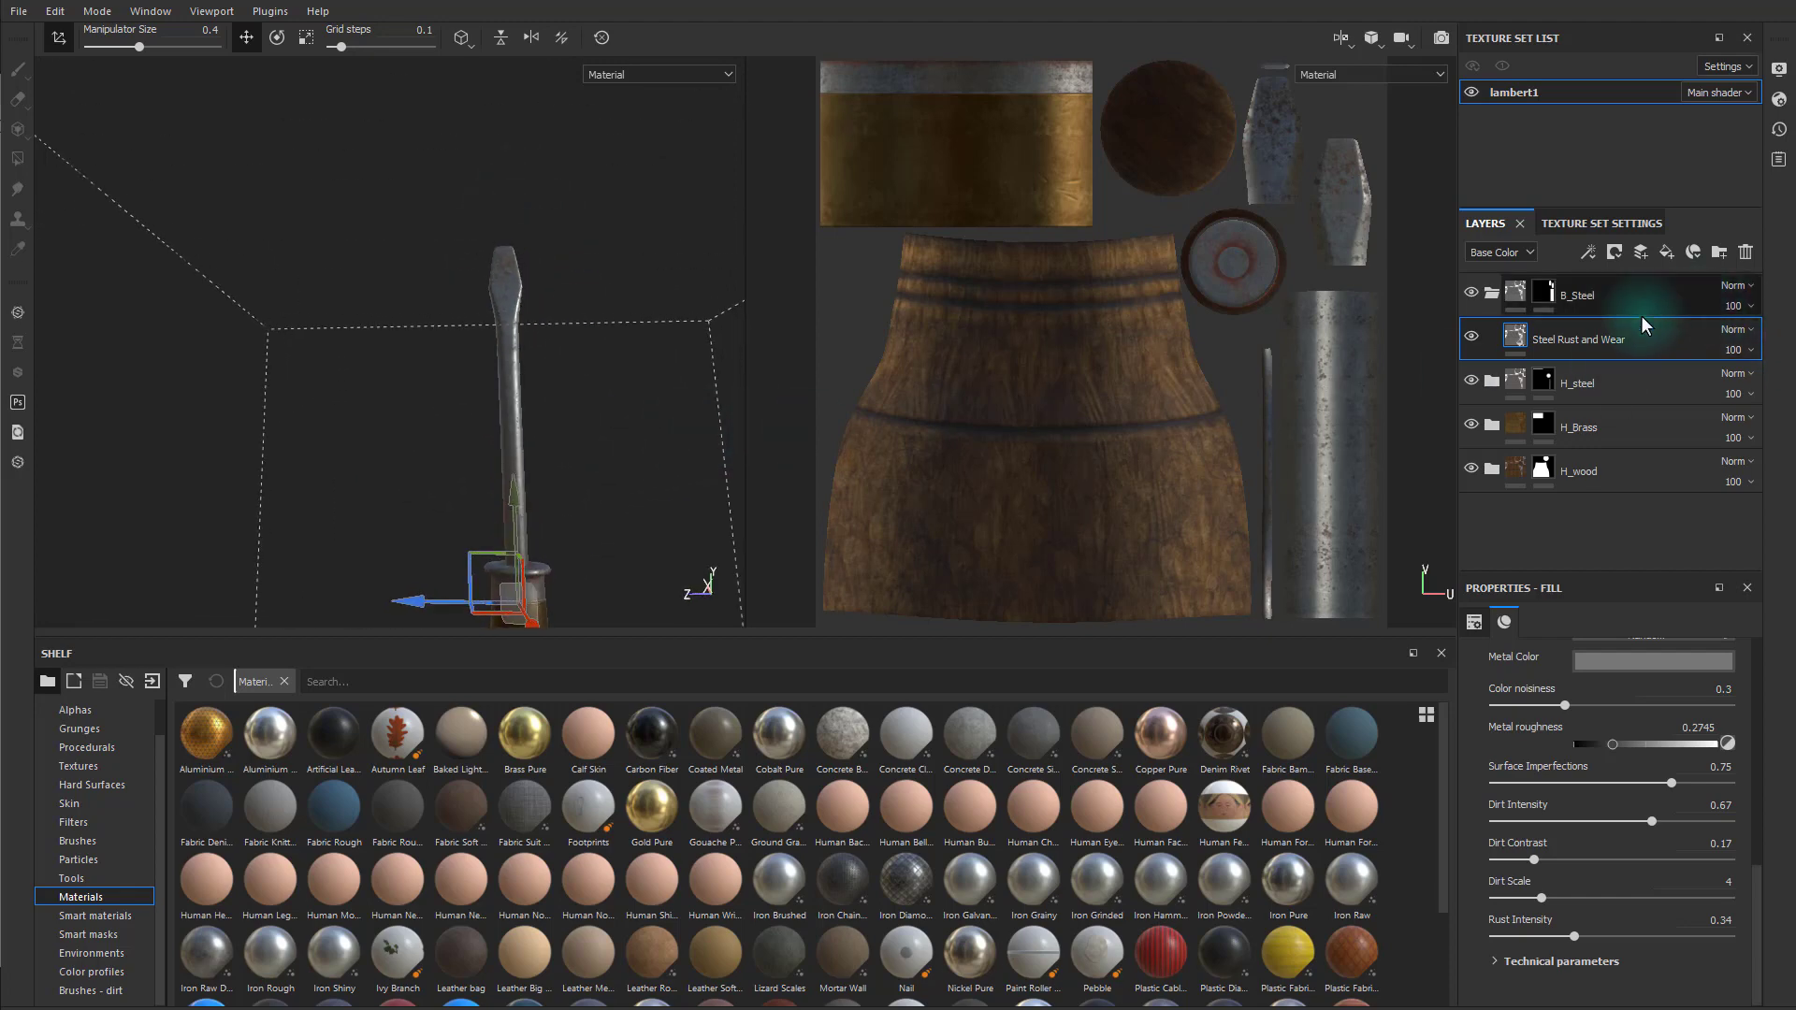
- Add a fill layer above Steel Rust and Wear in B_Steel with a near-black base color of 0.025 RGB
left_click(1665, 254)
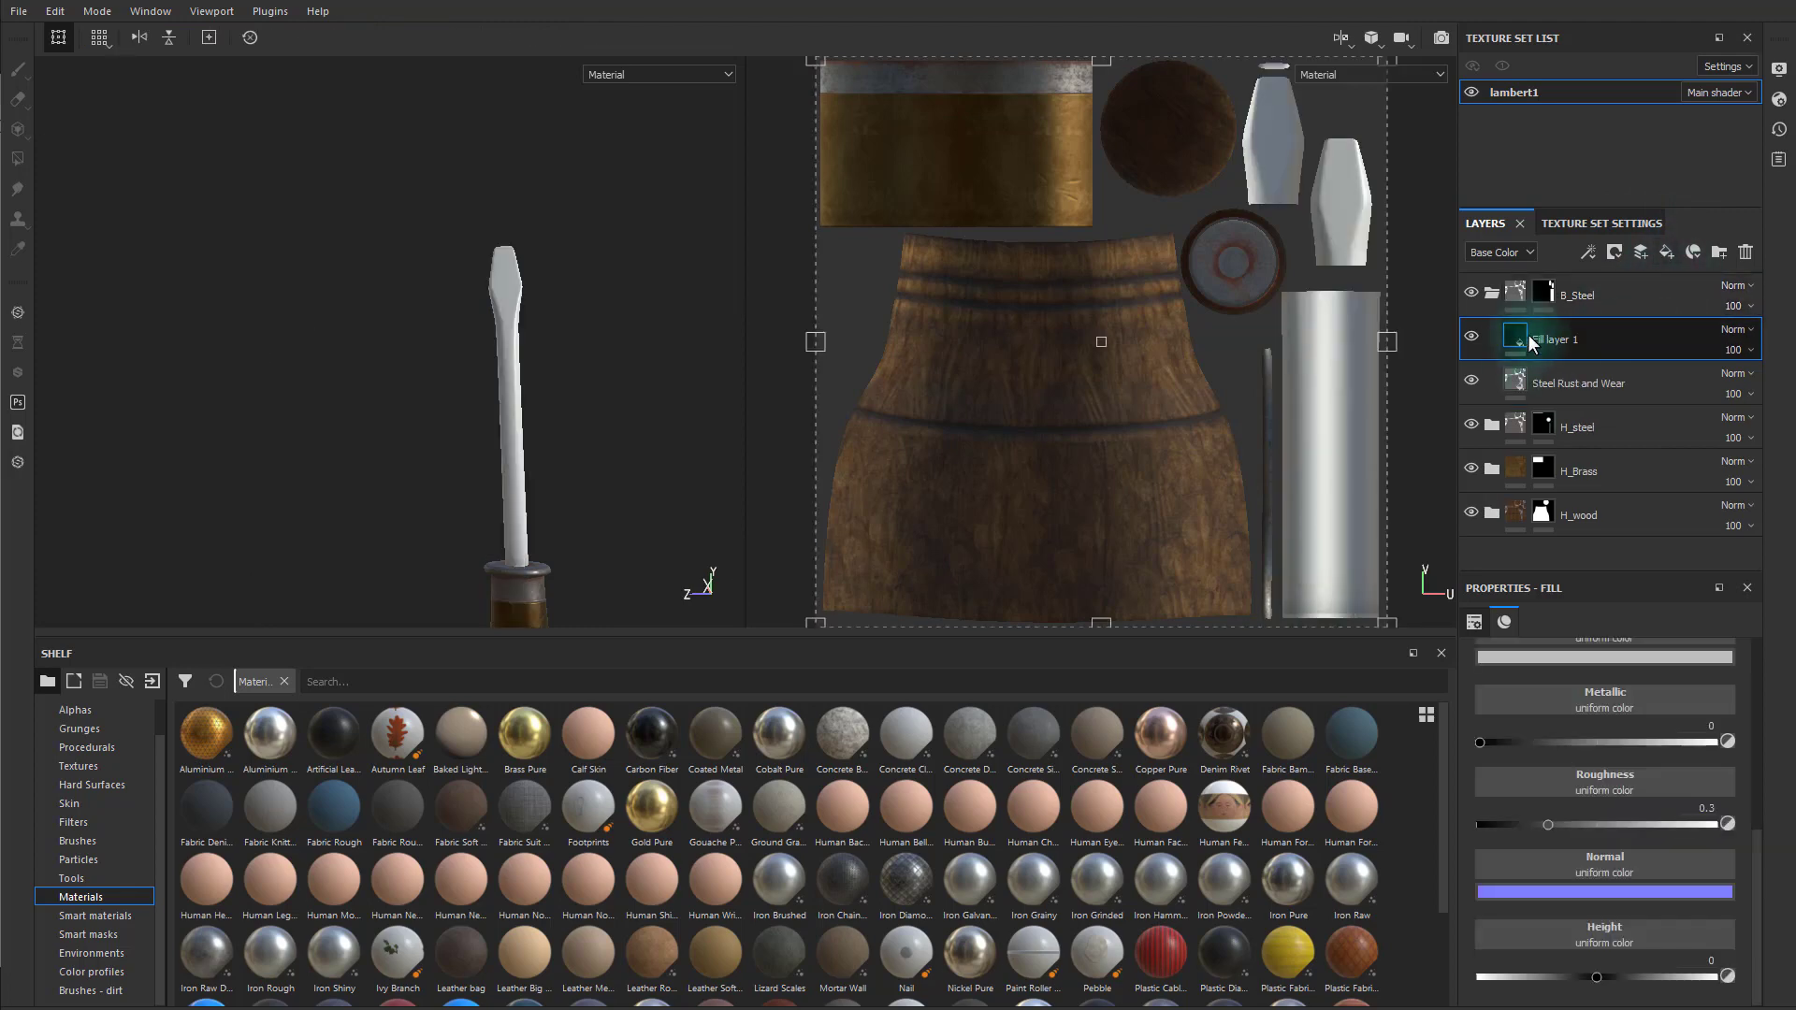
left_click(1590, 649)
left_click_drag(1616, 773, 1574, 815)
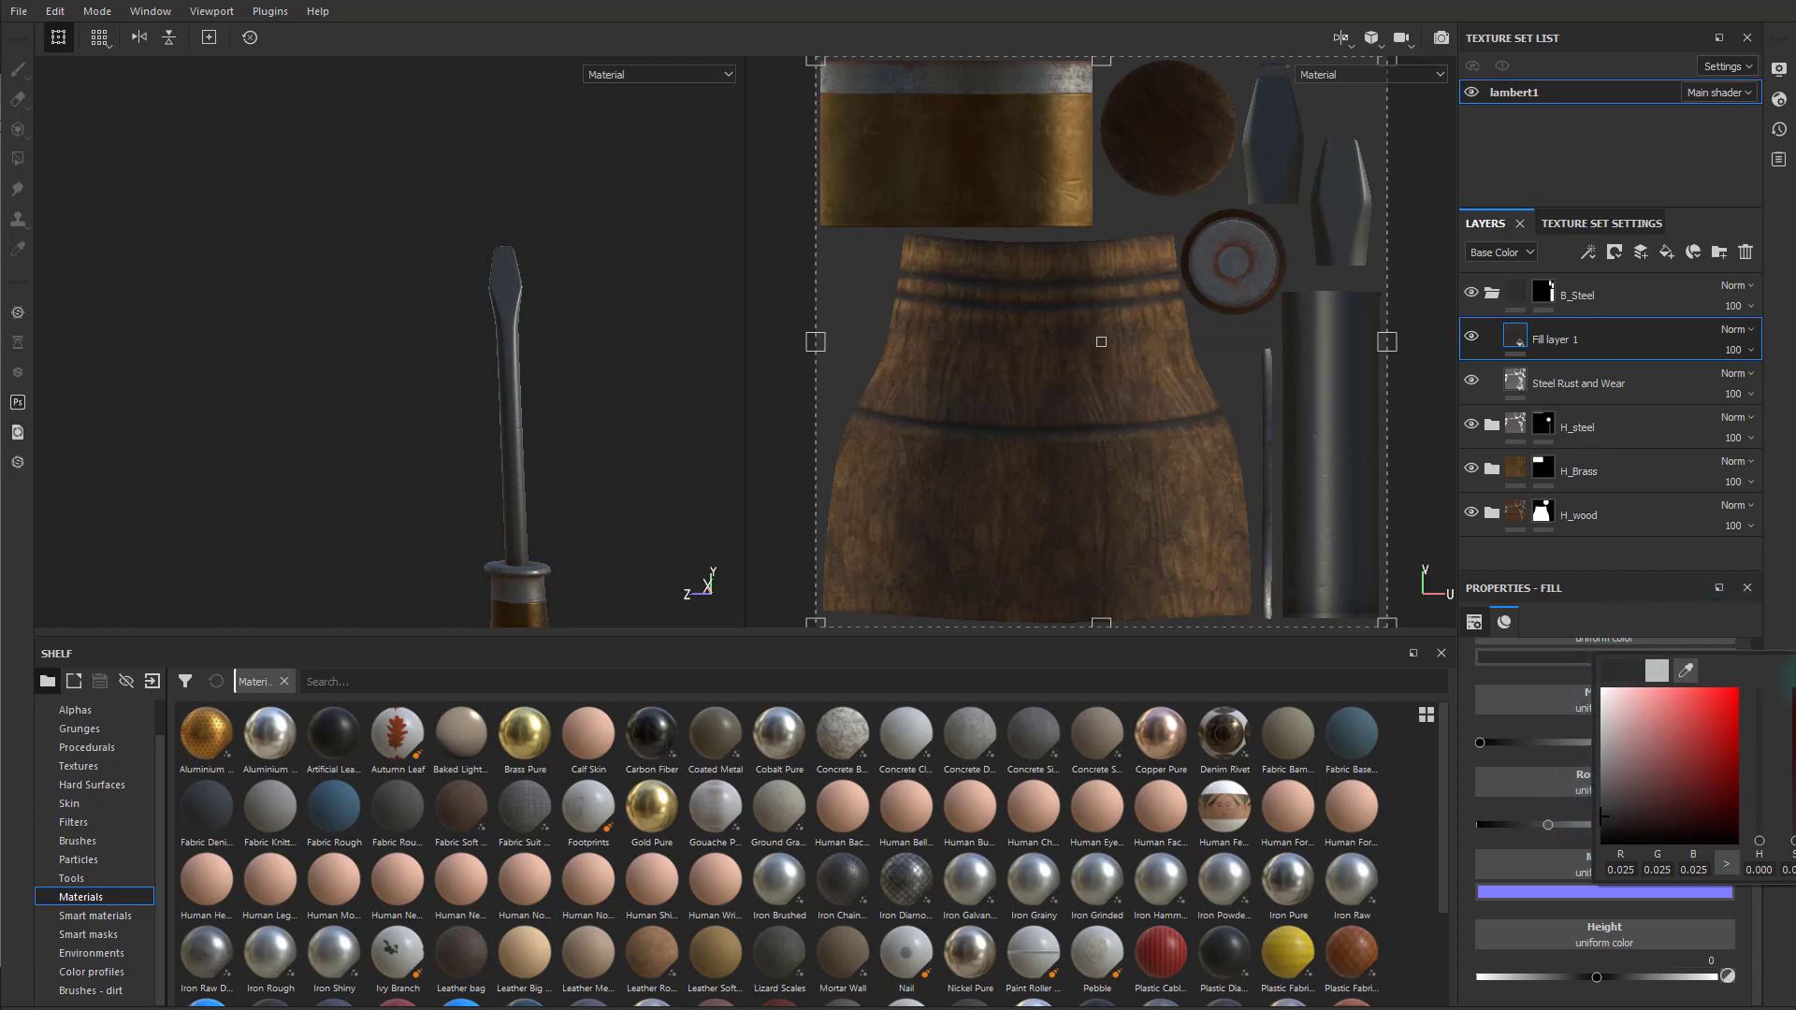
- Disable the normal, height and metallic channels of the dark fill layer, keeping color and roughness
scroll(1609, 743, "up", 4)
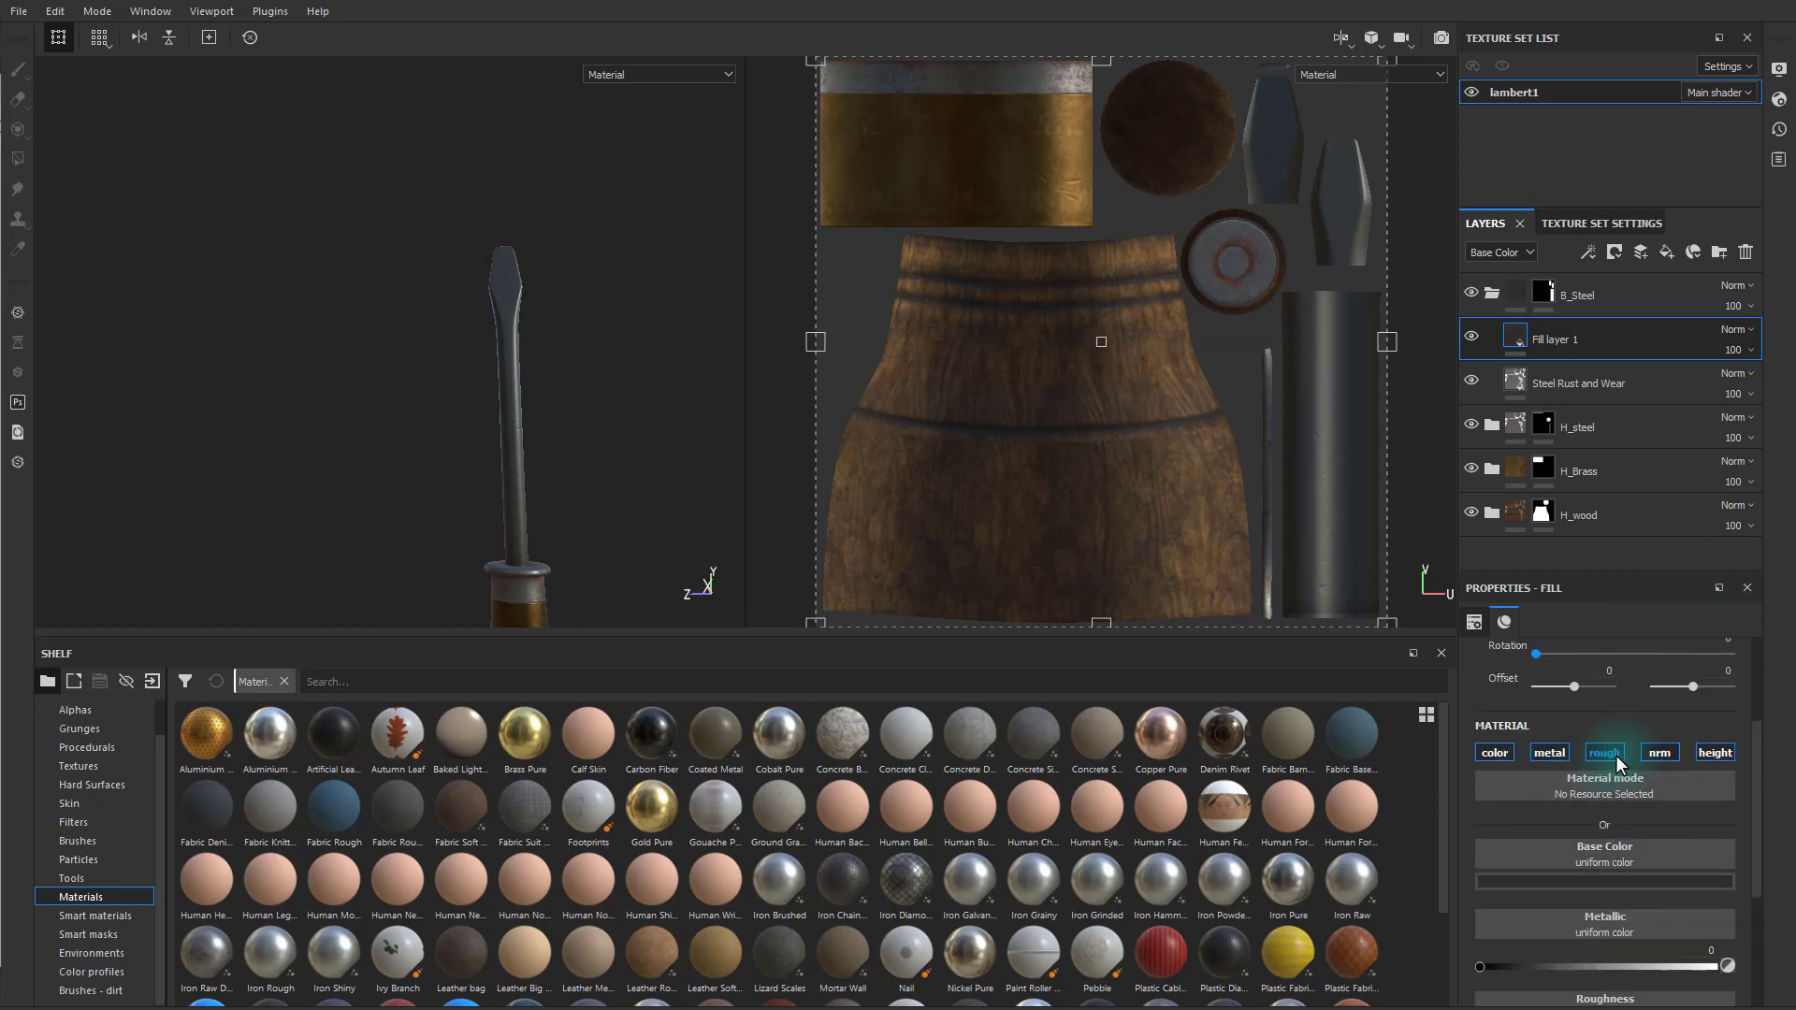
left_click(1657, 754)
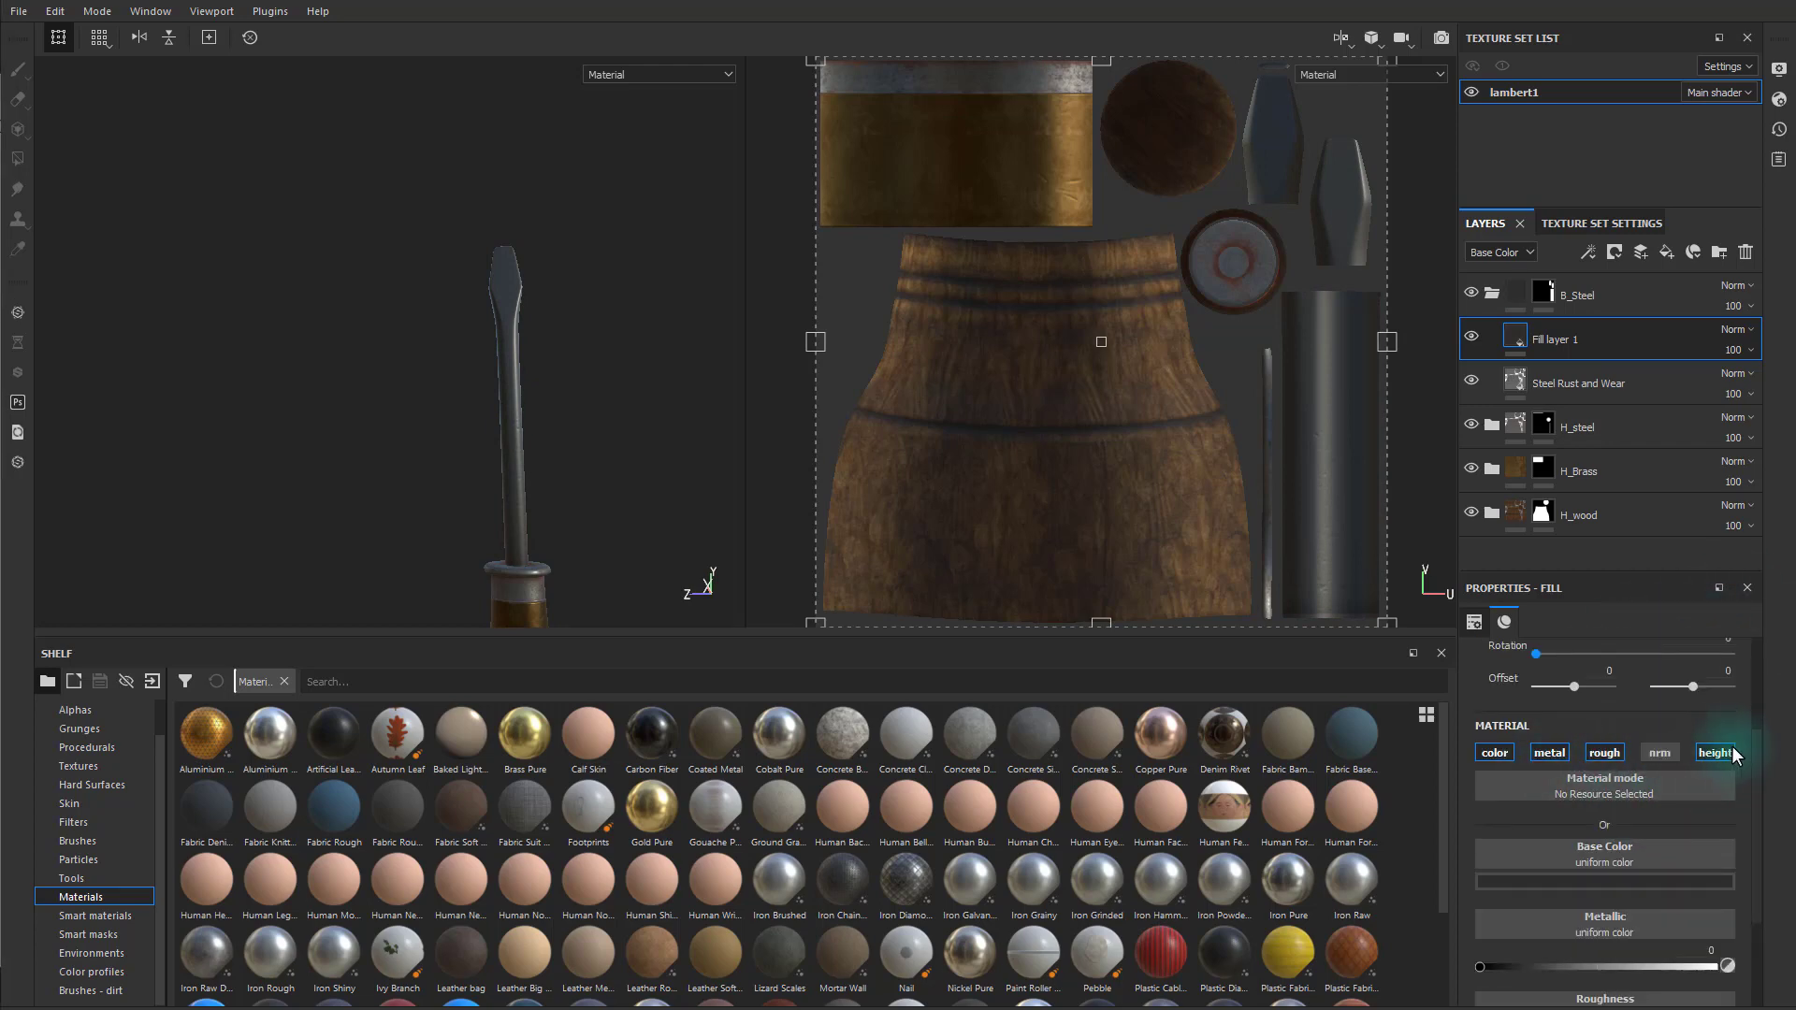
left_click(1549, 754)
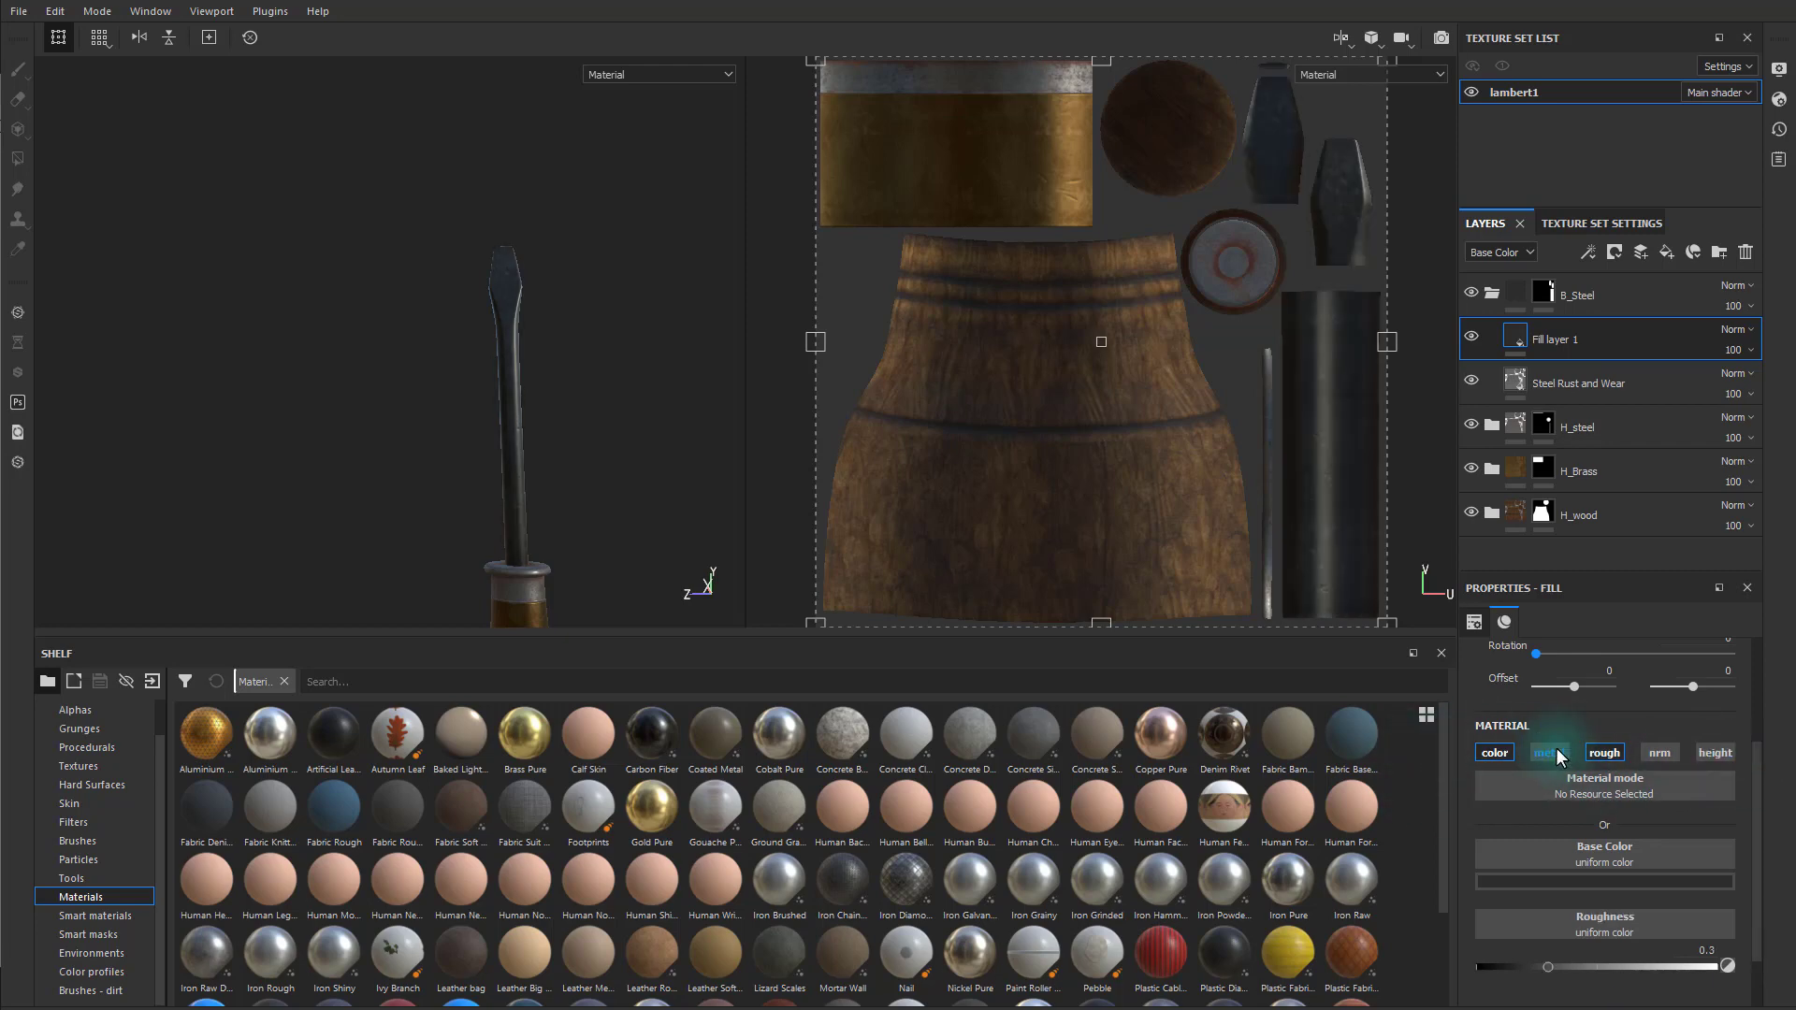
- Apply the Ground Dirt smart mask to the dark fill layer and rename the layer DarkWear
left_click(91, 936)
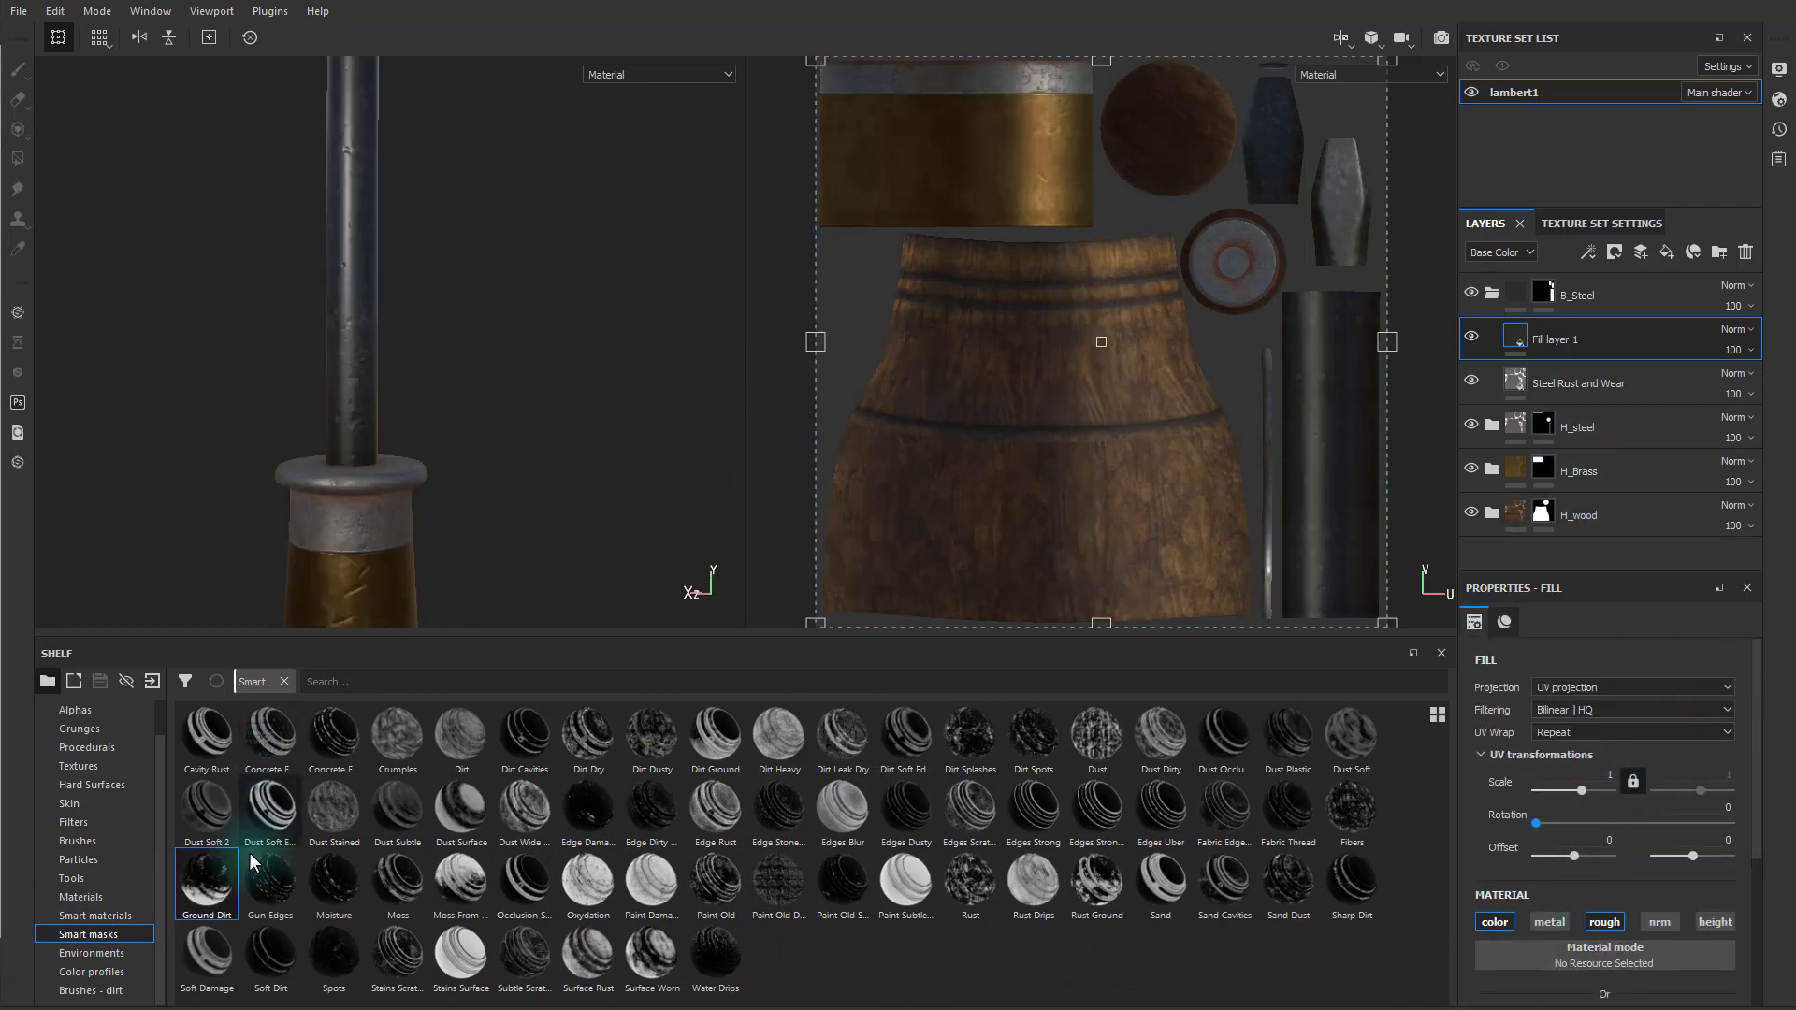
mouse_move(211, 898)
left_mouse_down()
mouse_move(547, 731)
mouse_move(1374, 417)
mouse_move(1617, 360)
left_mouse_up()
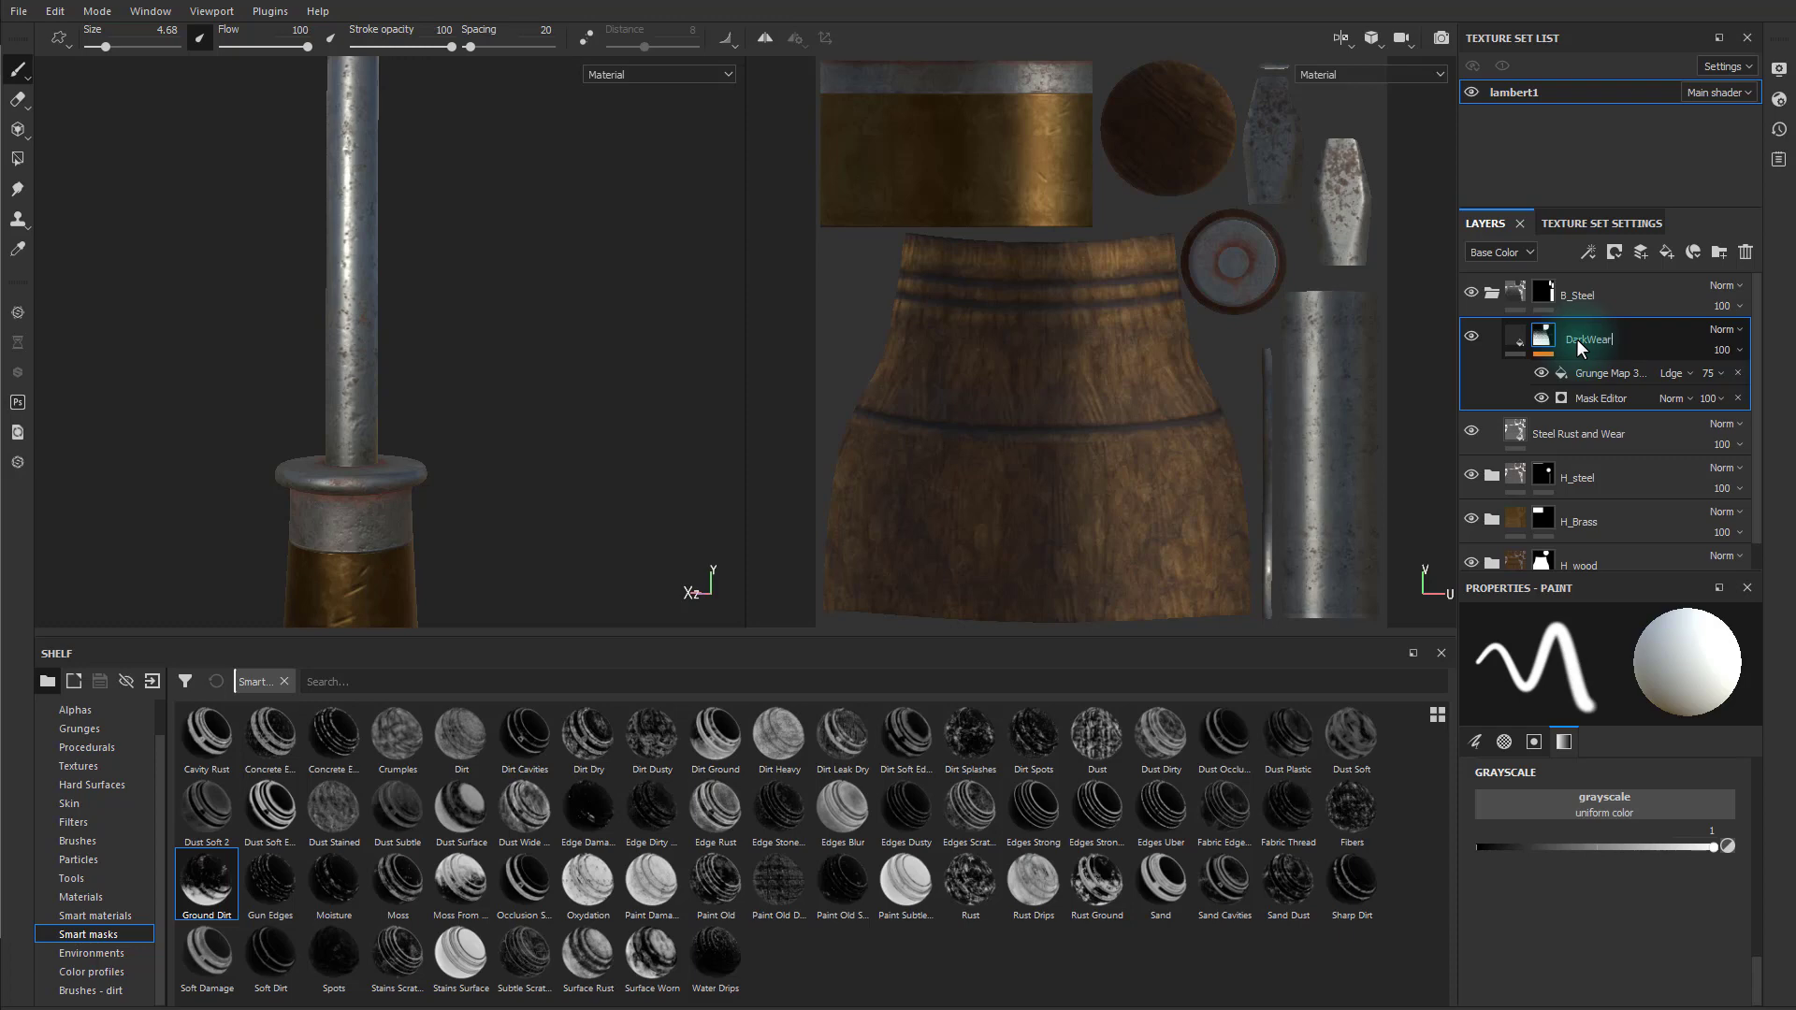
key("Return")
- Switch the grunge fill in the DarkWear mask to Tri-planar projection and adjust its UV scale
left_click(1605, 384)
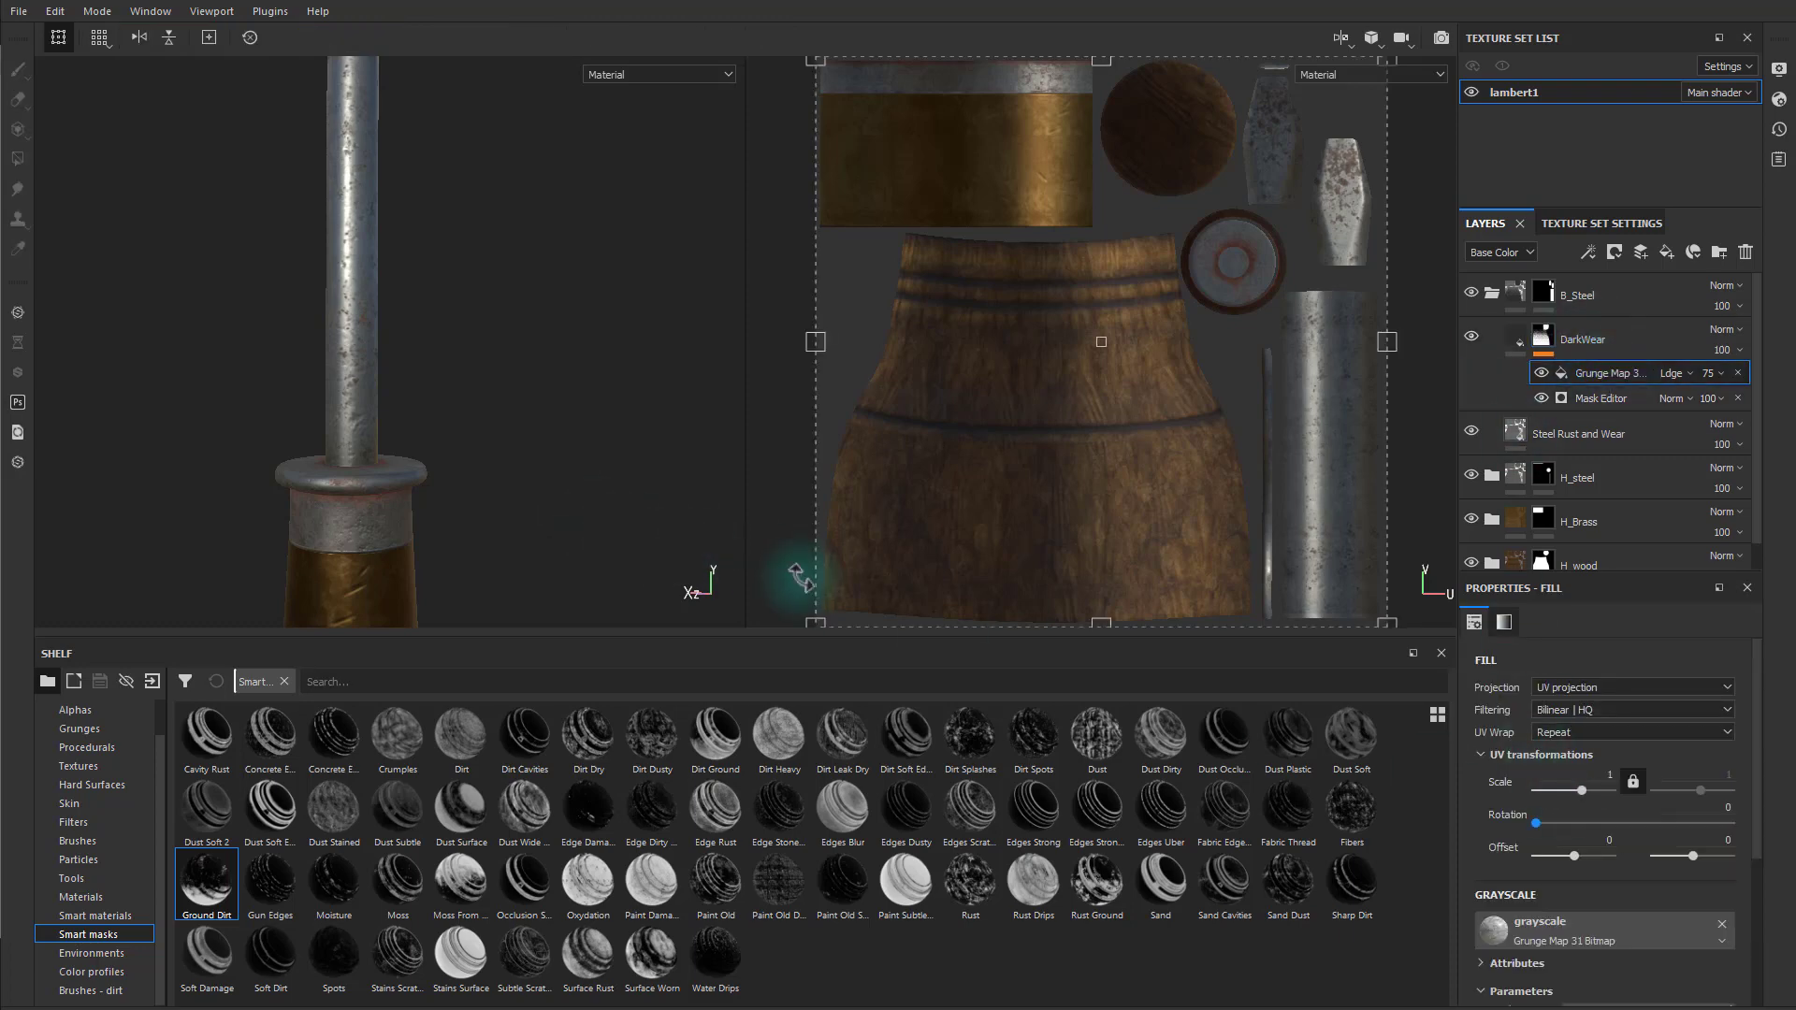
left_click(1557, 684)
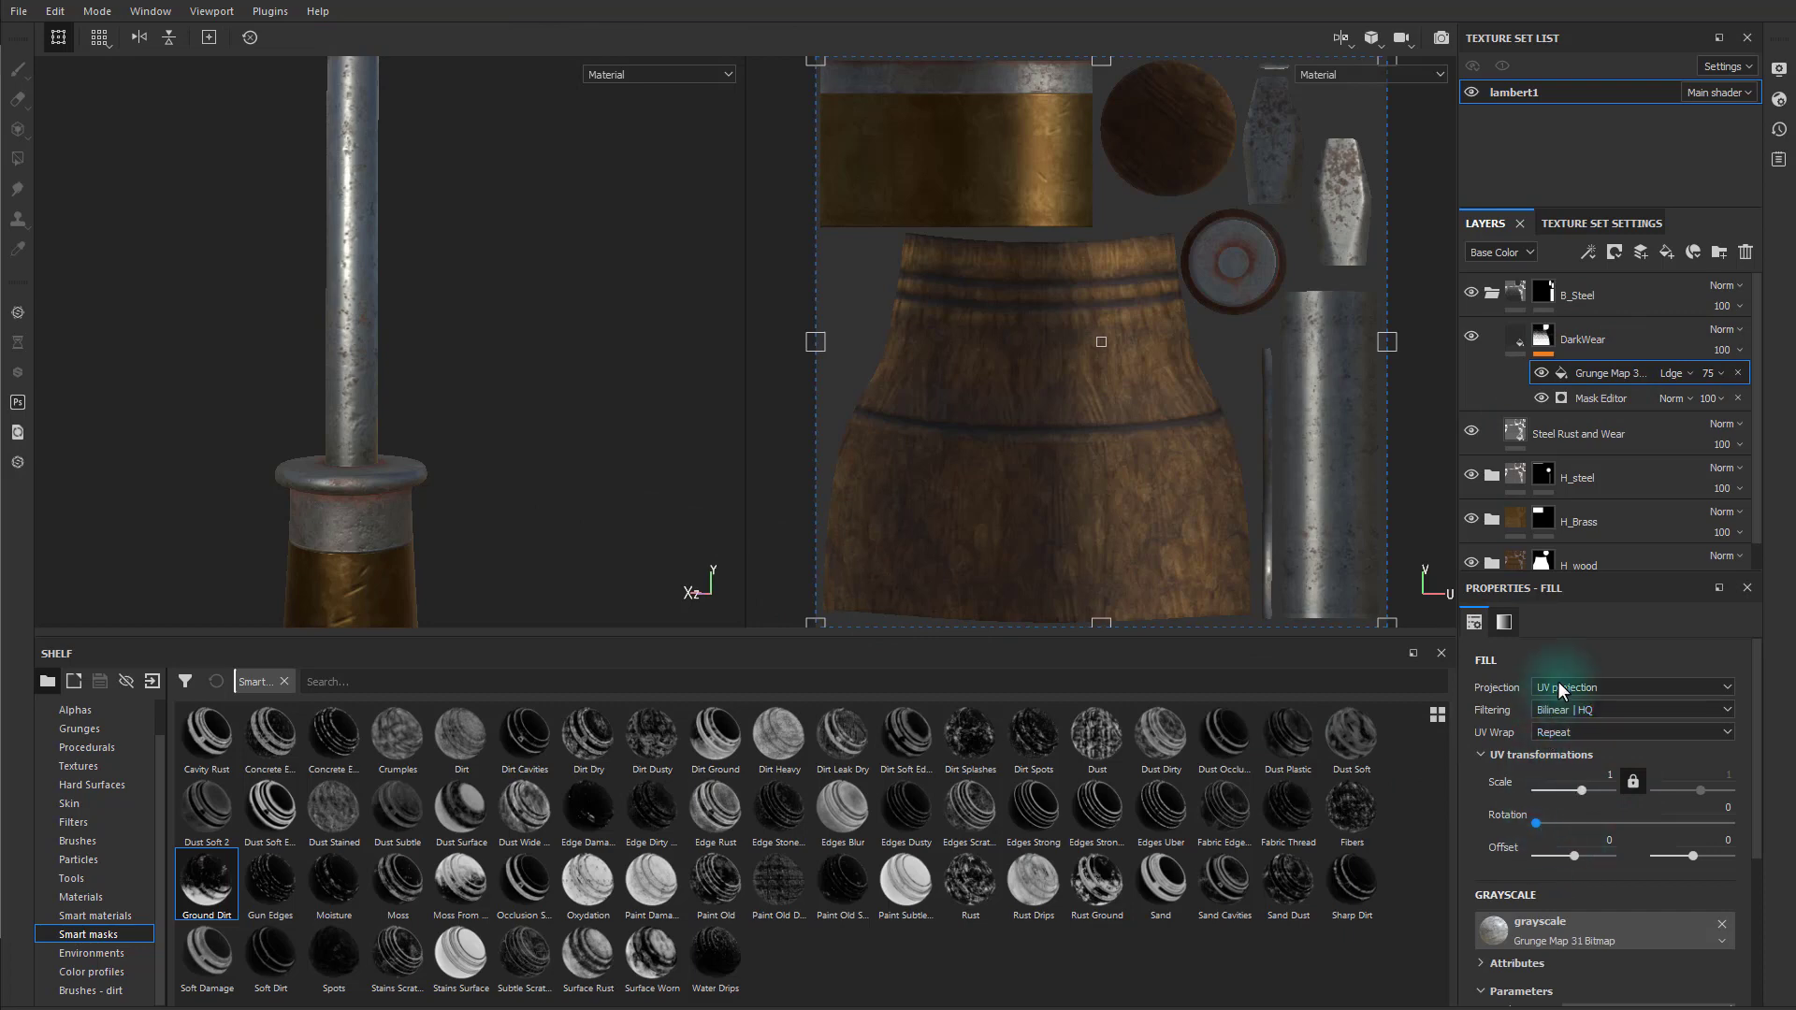
left_click(1570, 715)
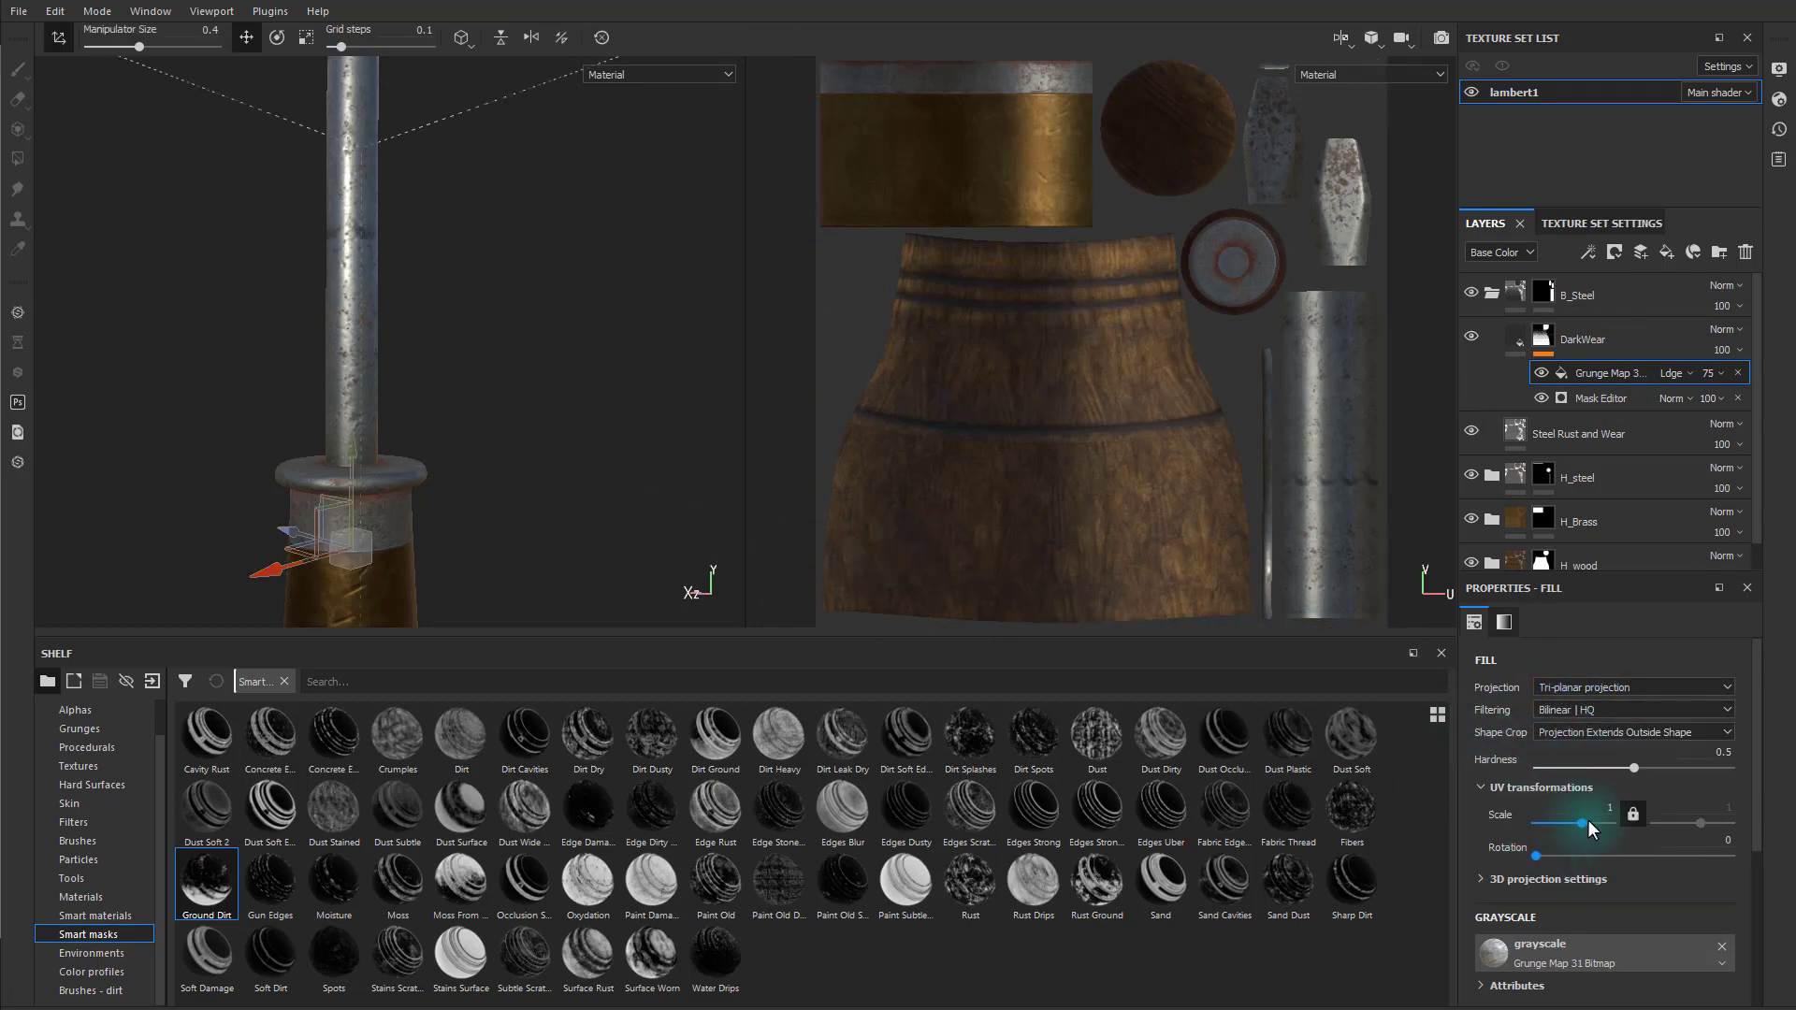
left_click_drag(1577, 821, 1582, 821)
- Tune the DarkWear mask's grunge with a Balance of 0.73, a Brush Pattern of 0.39 and a high Contrast
scroll(1568, 874, "down", 3)
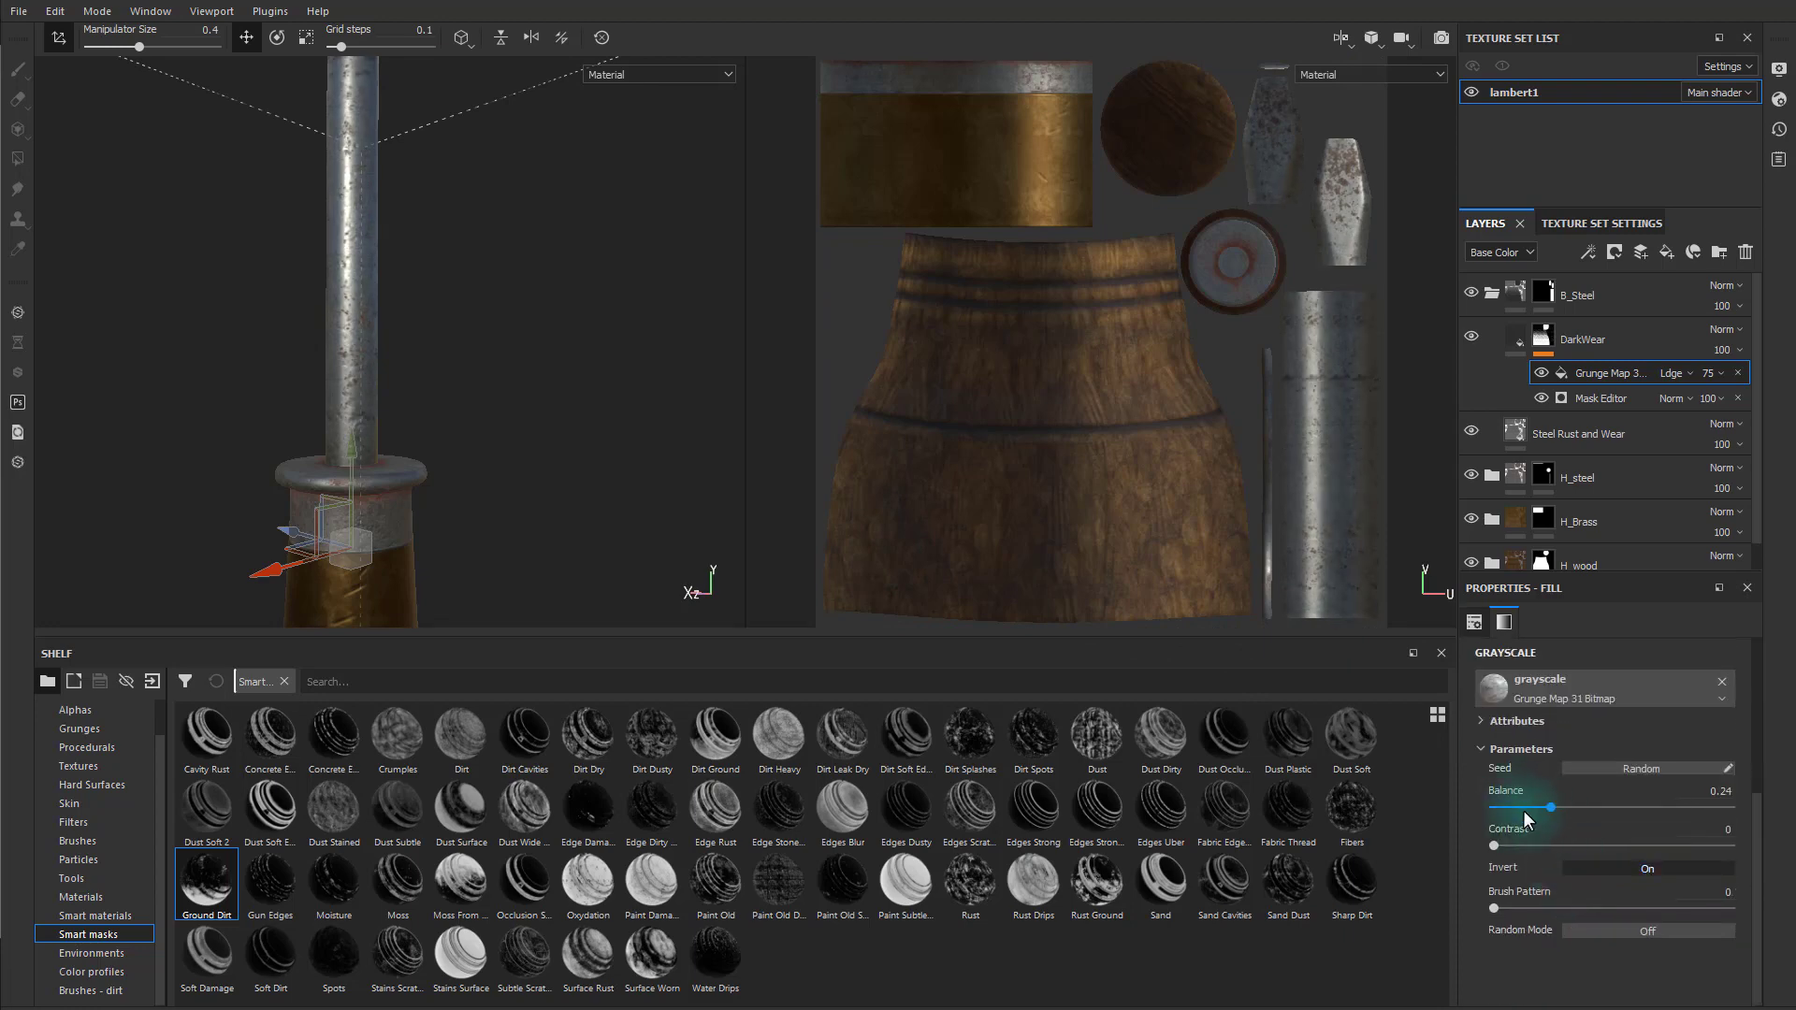
left_click_drag(1553, 805, 1680, 819)
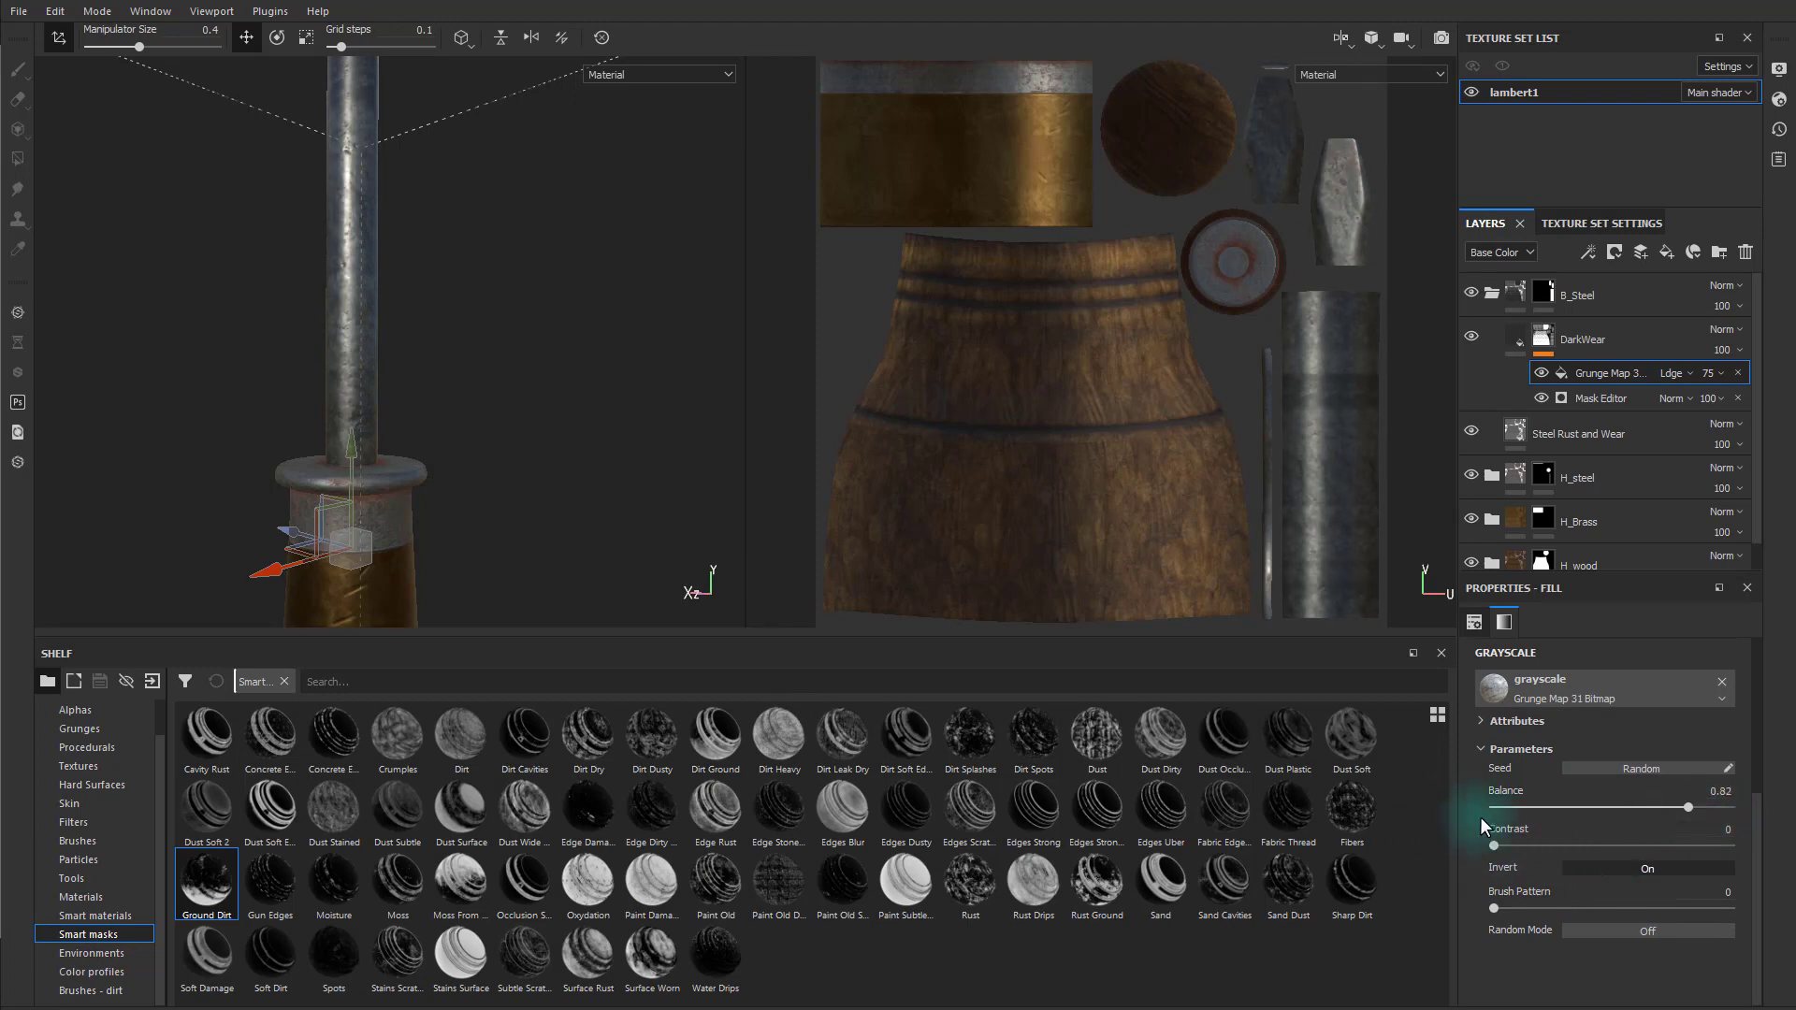
mouse_move(1508, 913)
left_mouse_down()
mouse_move(1581, 912)
mouse_move(1500, 909)
left_mouse_up()
middle_click_drag(557, 372, 578, 512, "alt")
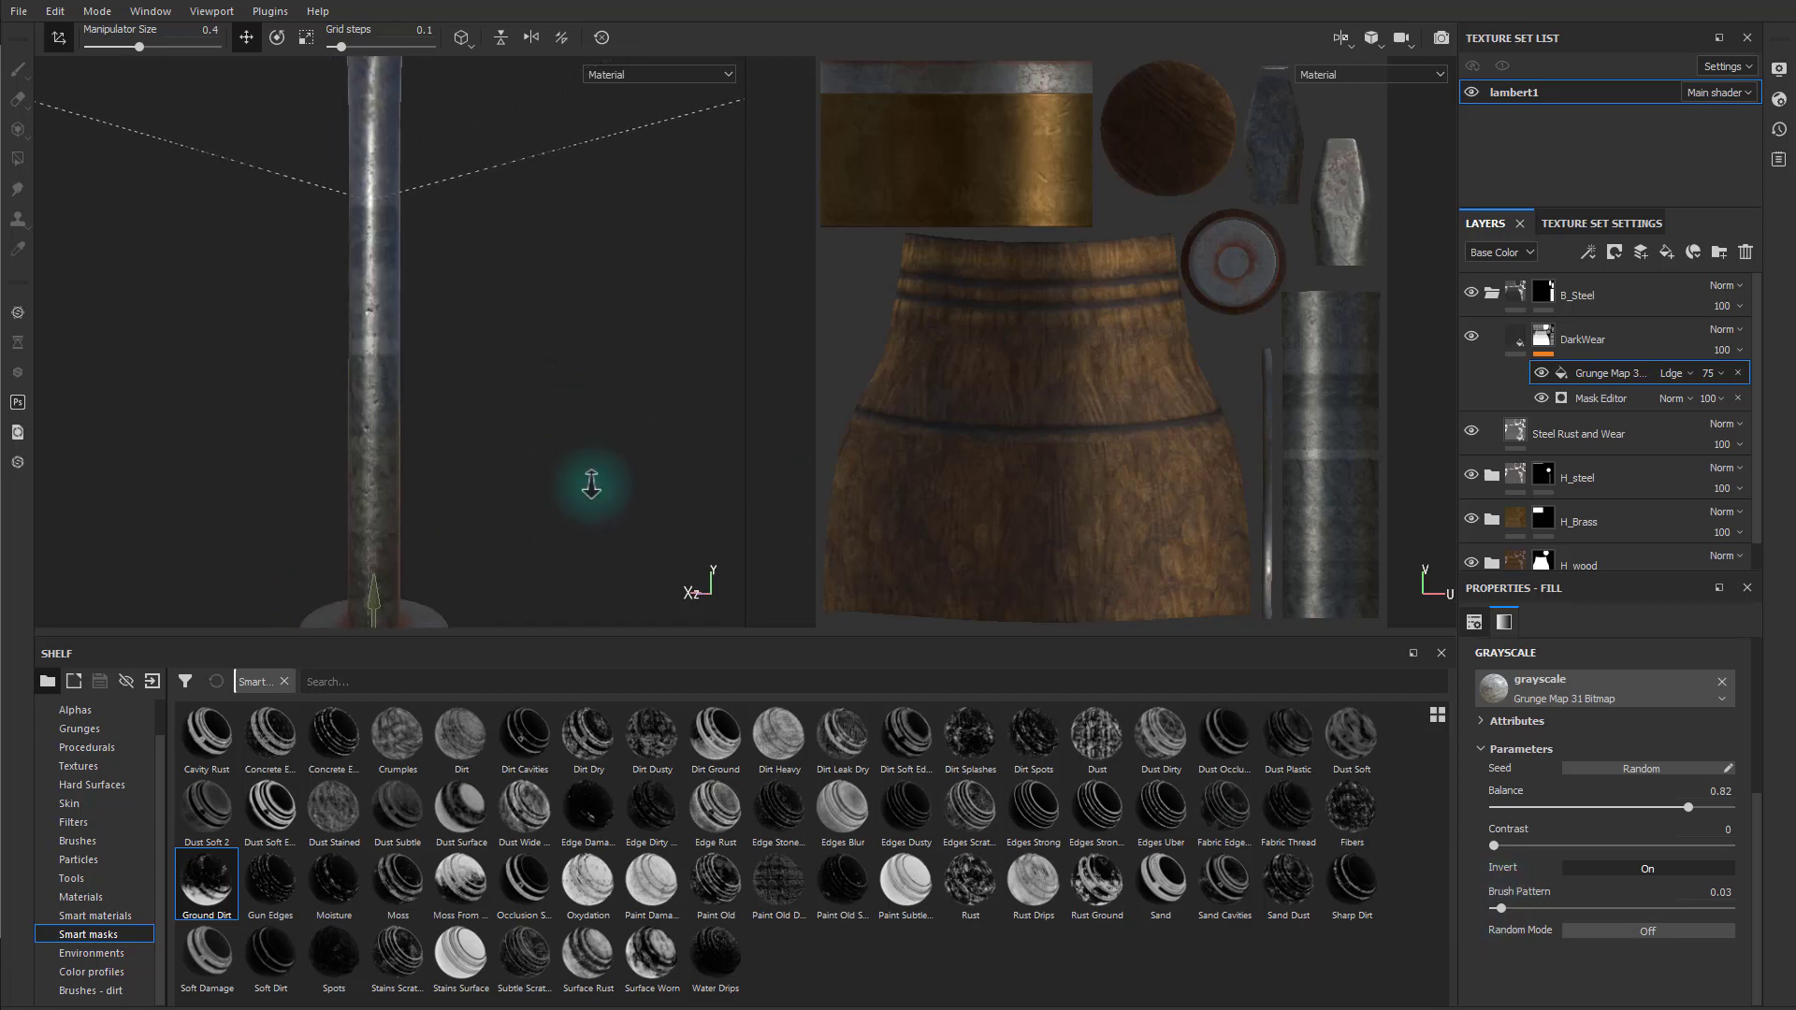
right_click_drag(590, 486, 552, 478, "alt")
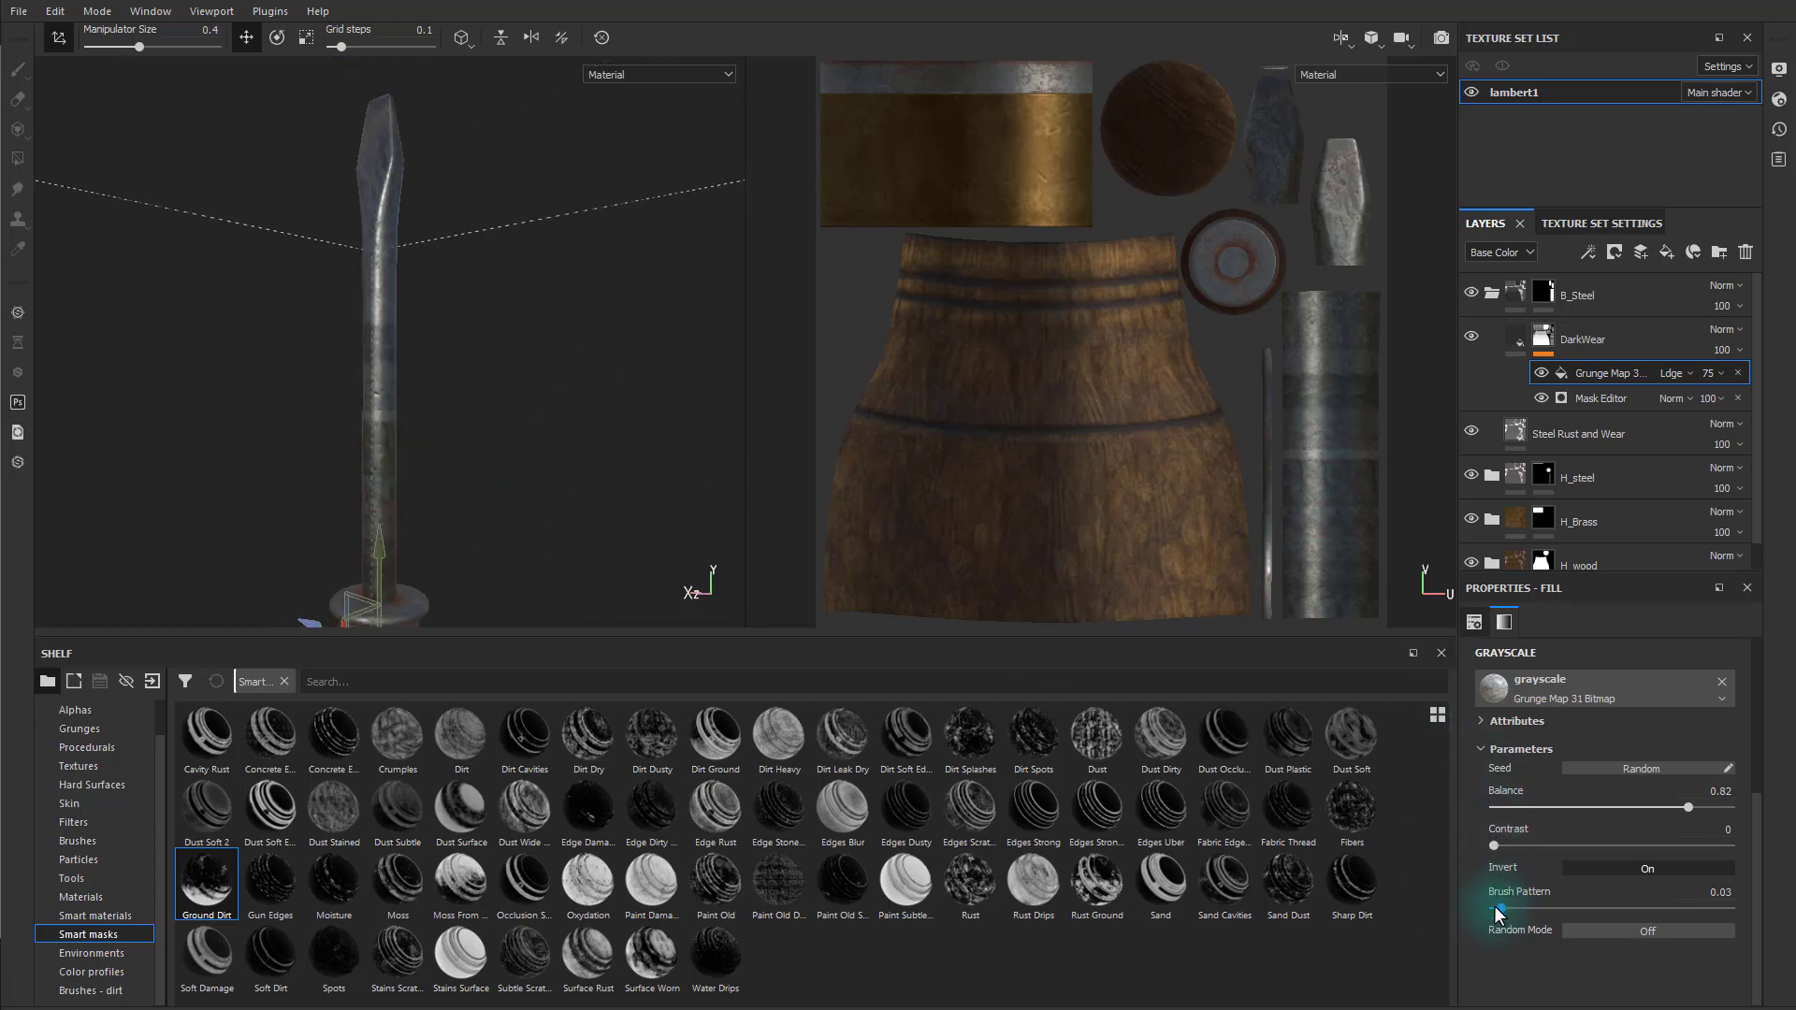
mouse_move(1500, 908)
left_mouse_down()
mouse_move(1709, 896)
mouse_move(1624, 894)
left_mouse_up()
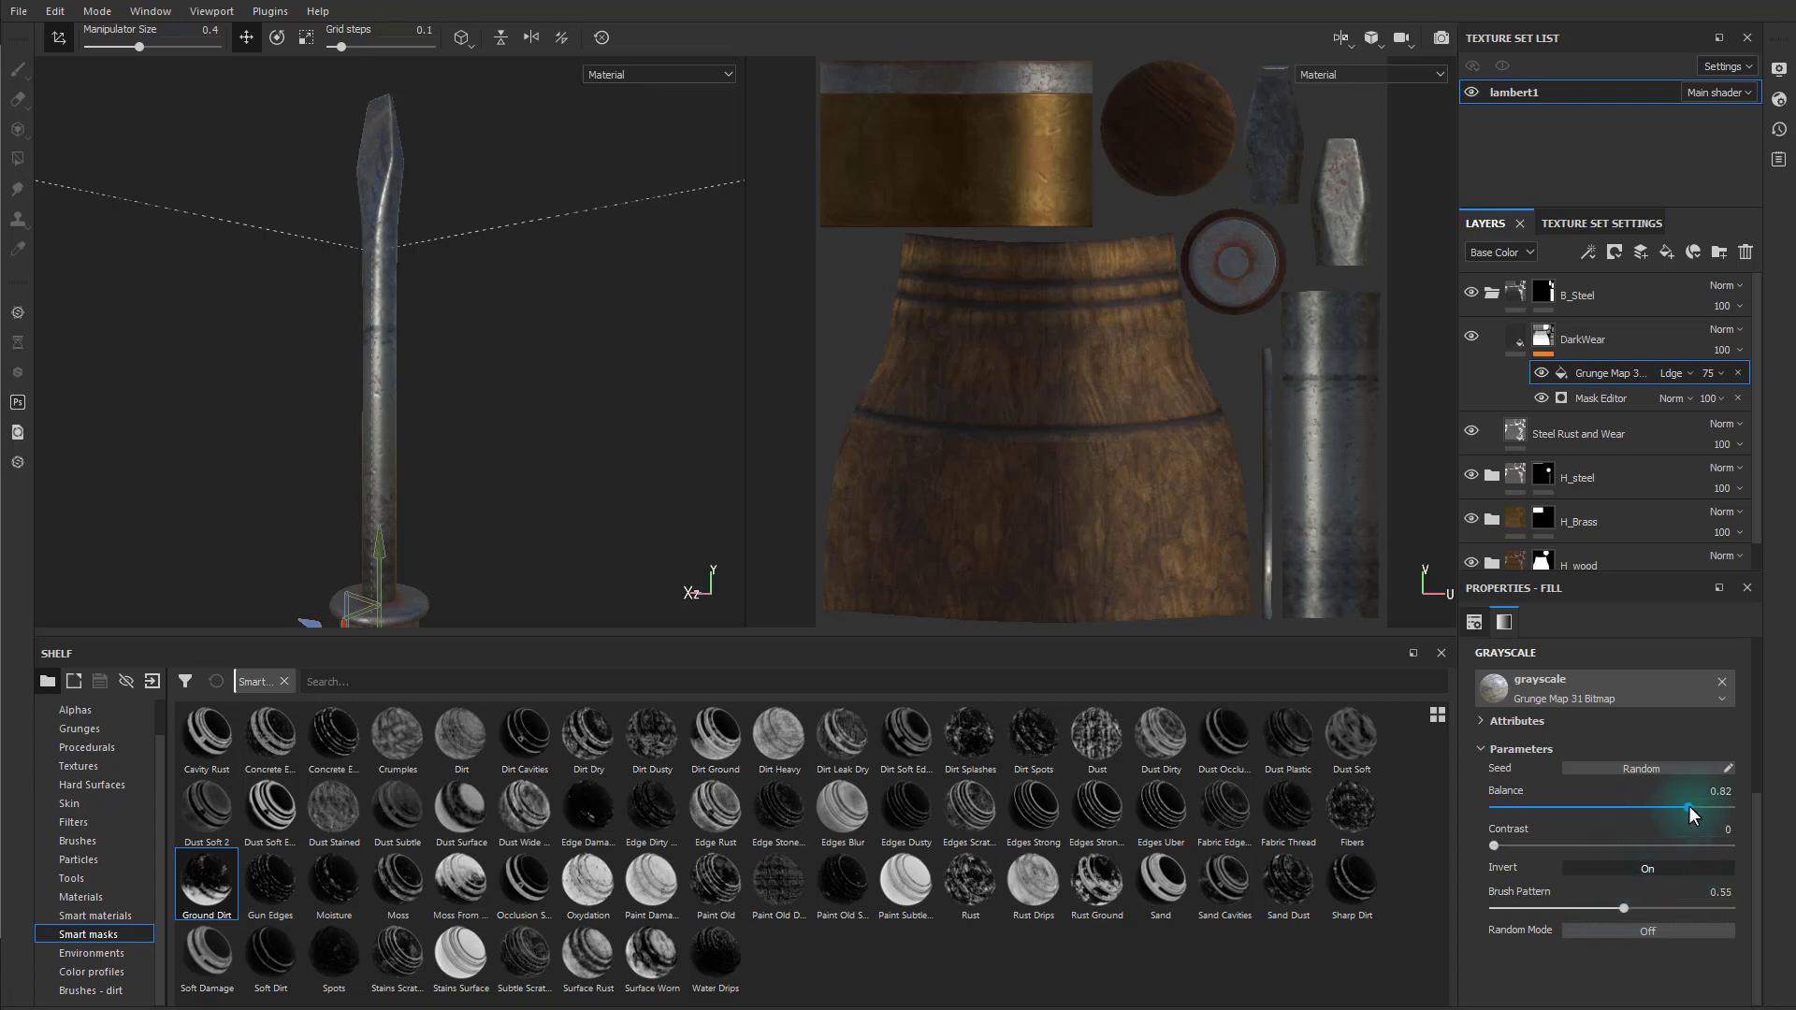
left_click_drag(1651, 804, 1636, 805)
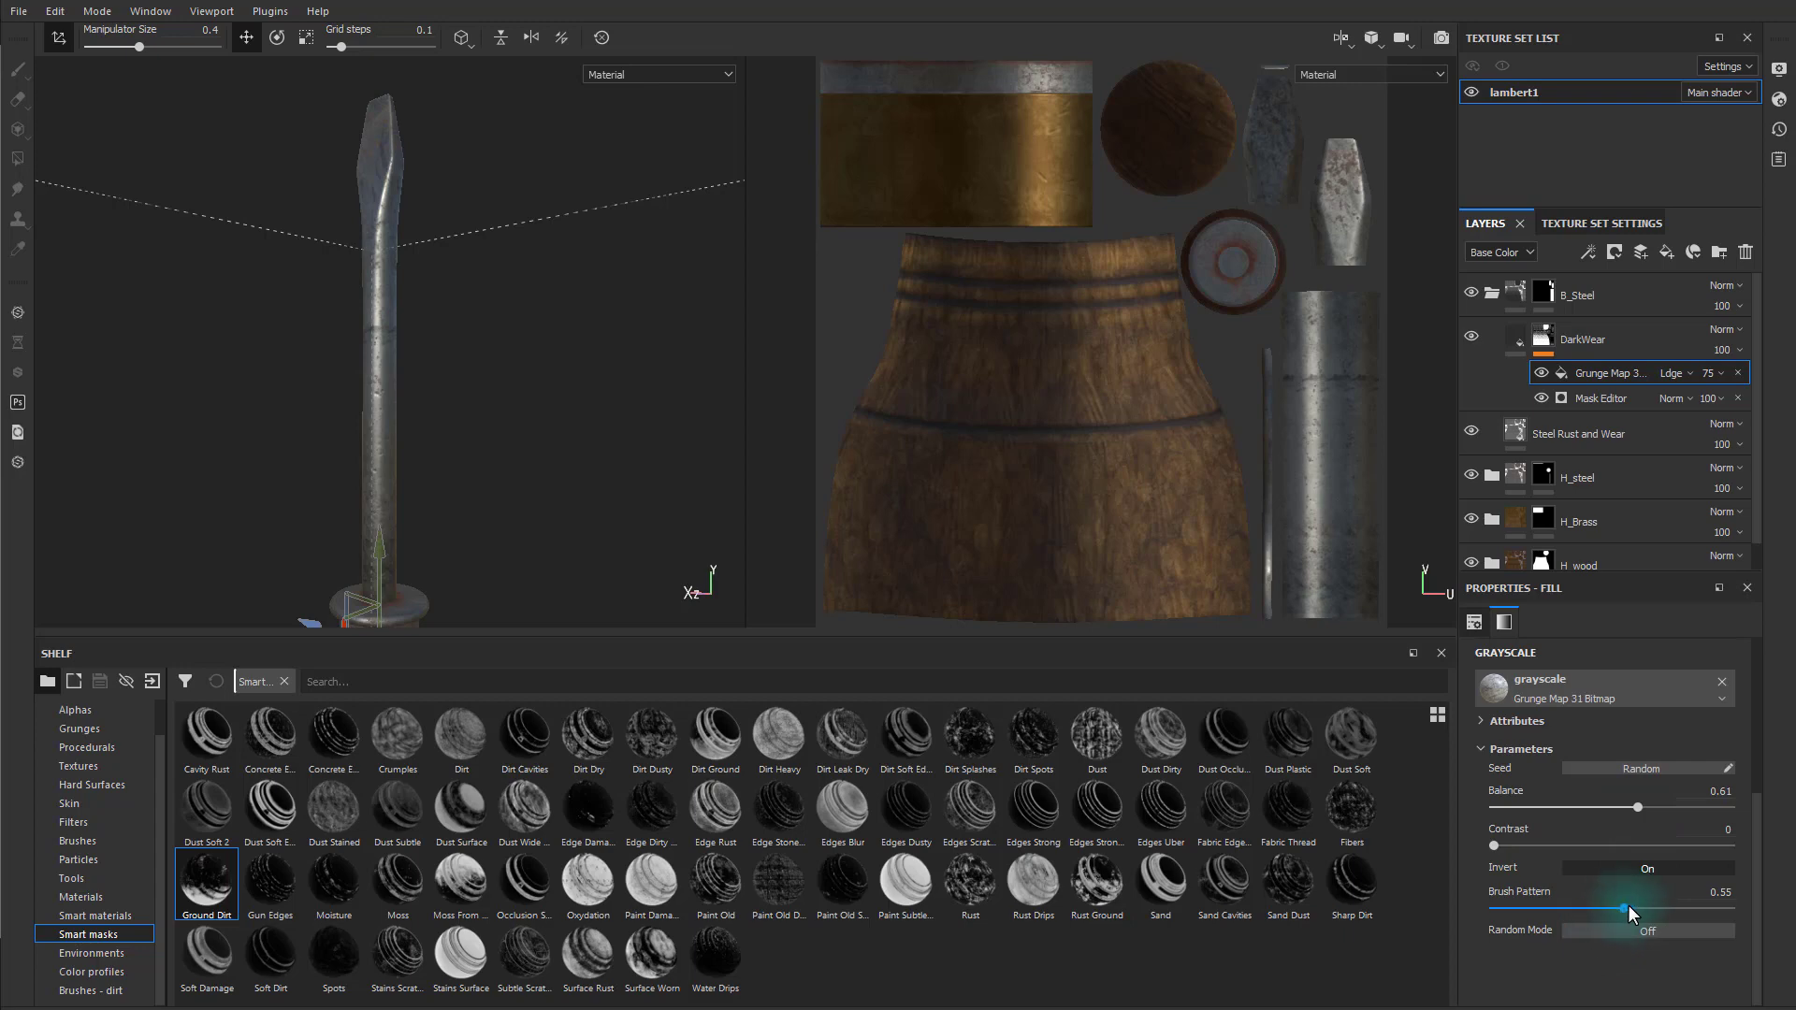
mouse_move(1627, 905)
left_mouse_down()
mouse_move(1684, 905)
mouse_move(1586, 904)
left_mouse_up()
left_click_drag(1633, 806, 1681, 807)
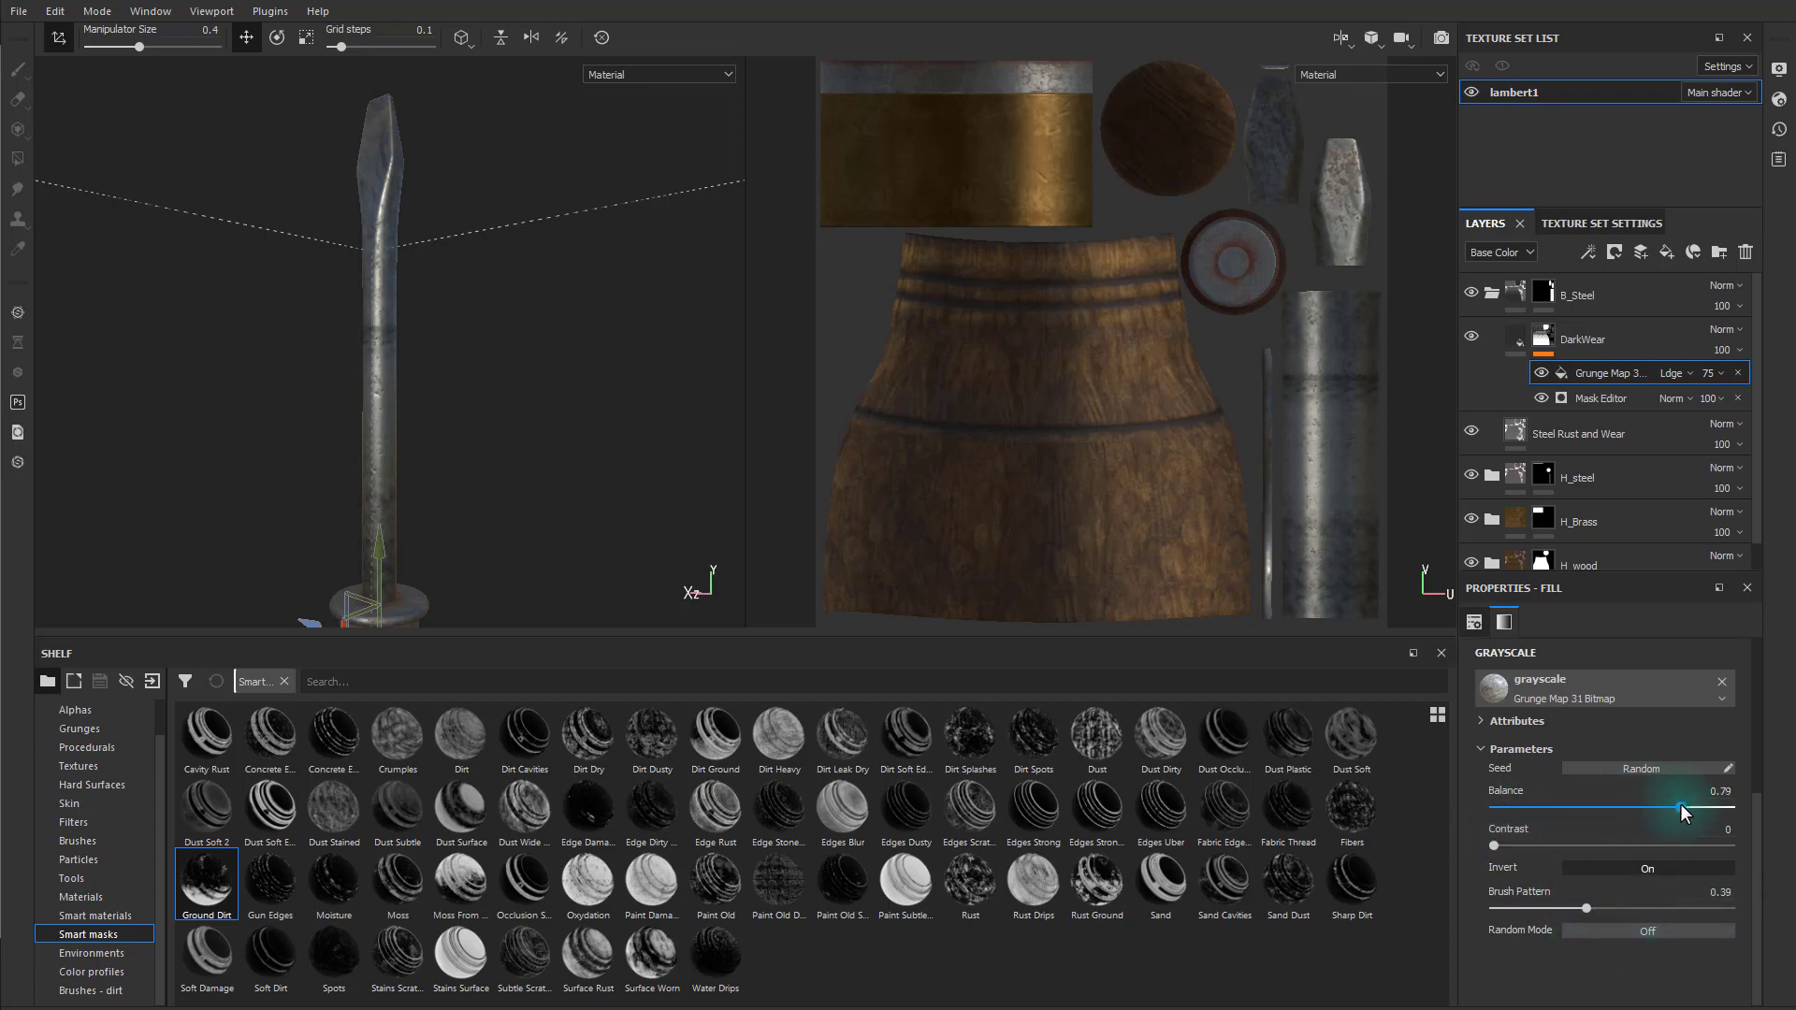
left_click_drag(1493, 846, 1661, 841)
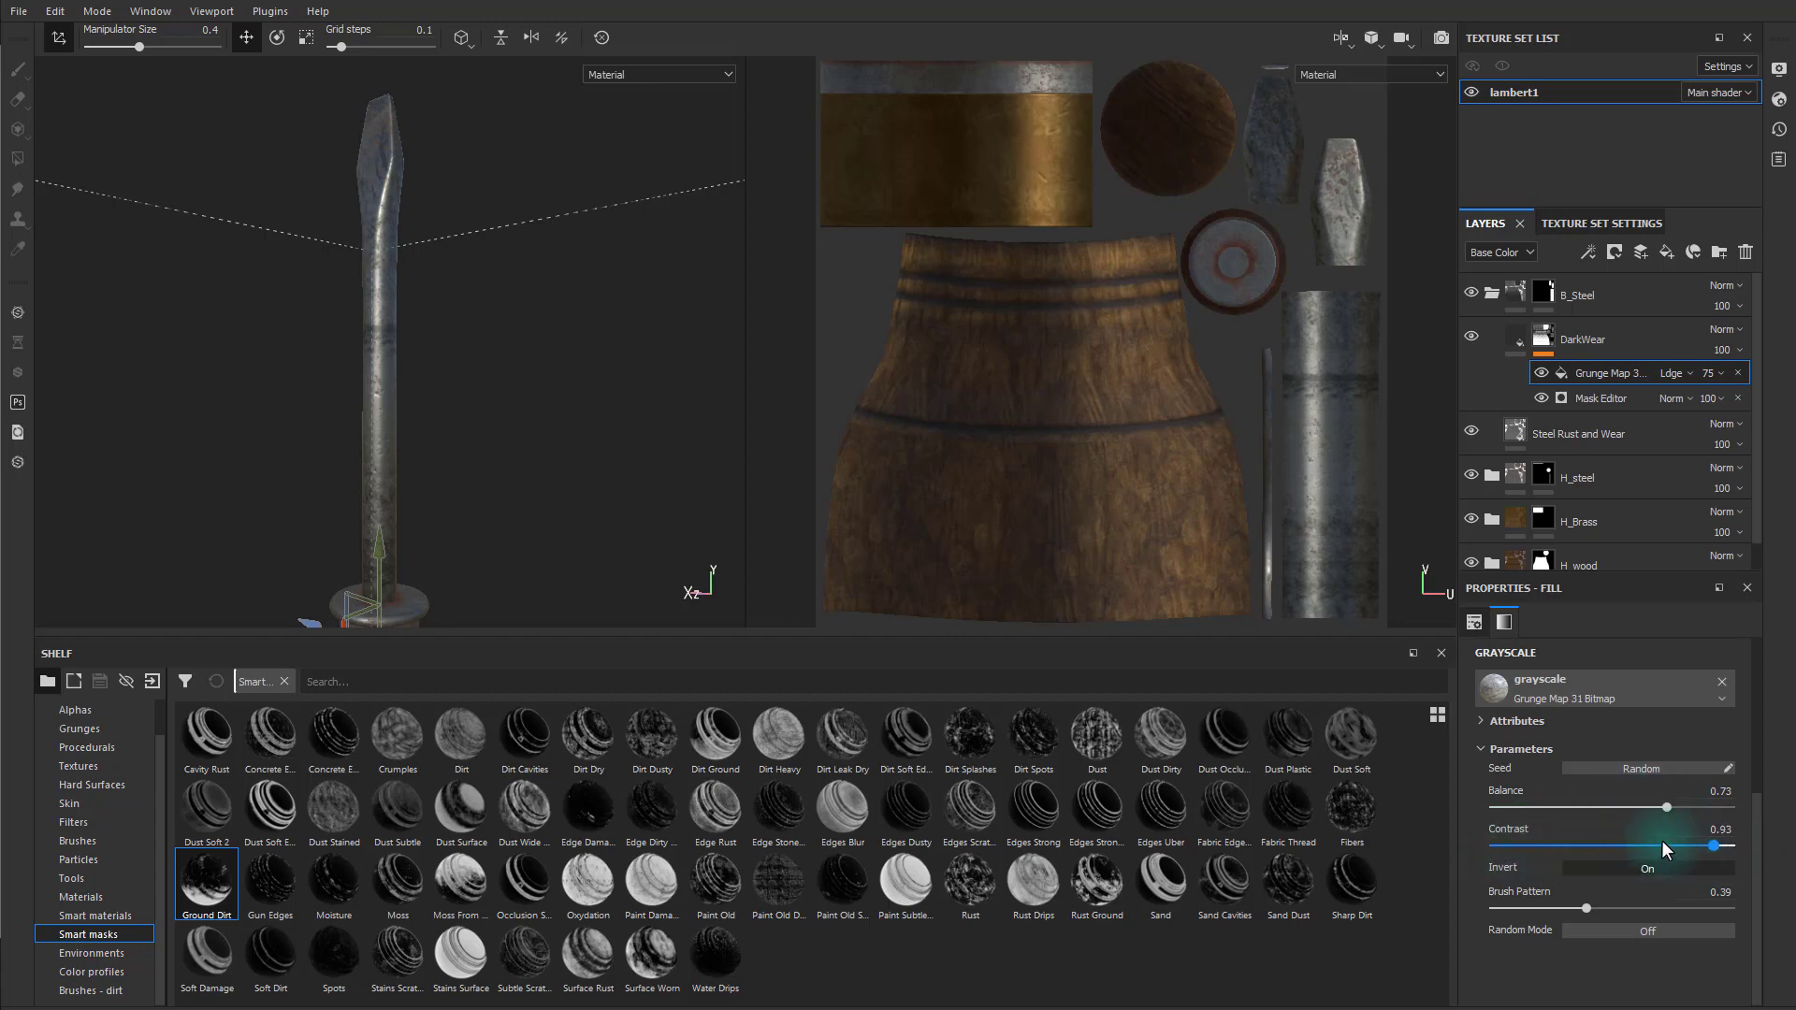
- Add a paint effect to the DarkWear mask and set its grayscale value to 0
right_click(1545, 344)
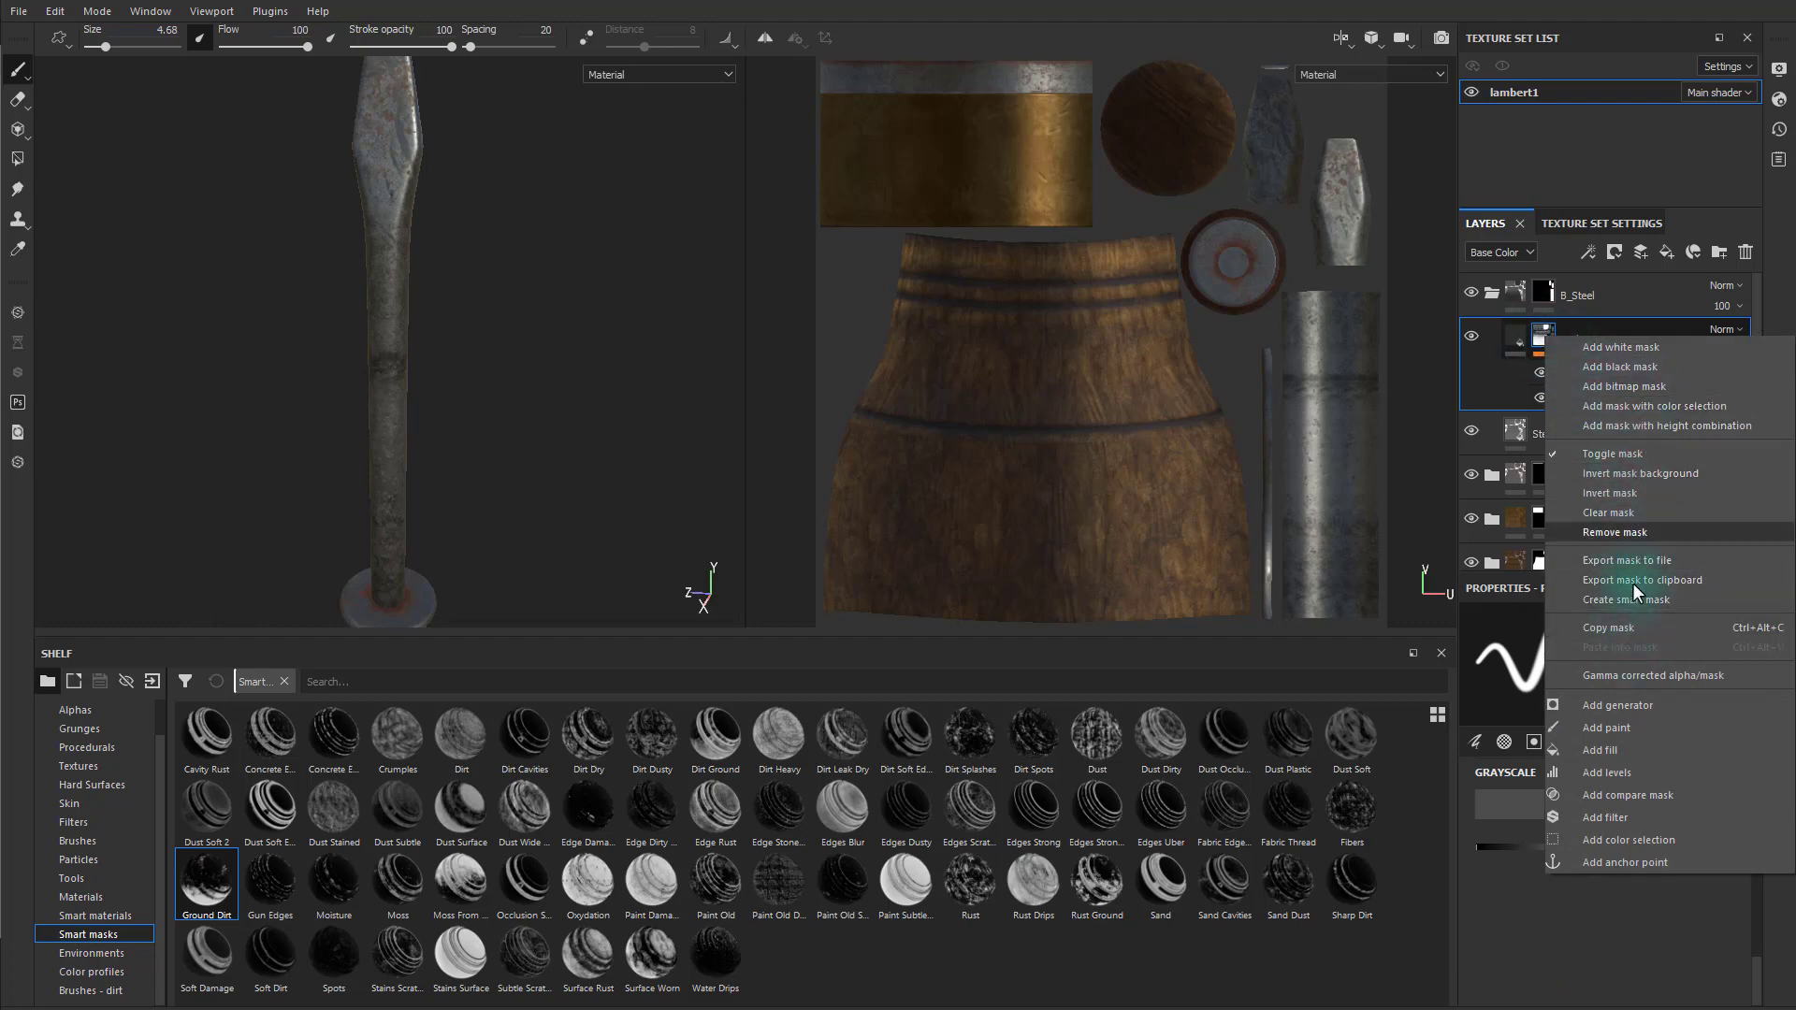
left_click(1630, 726)
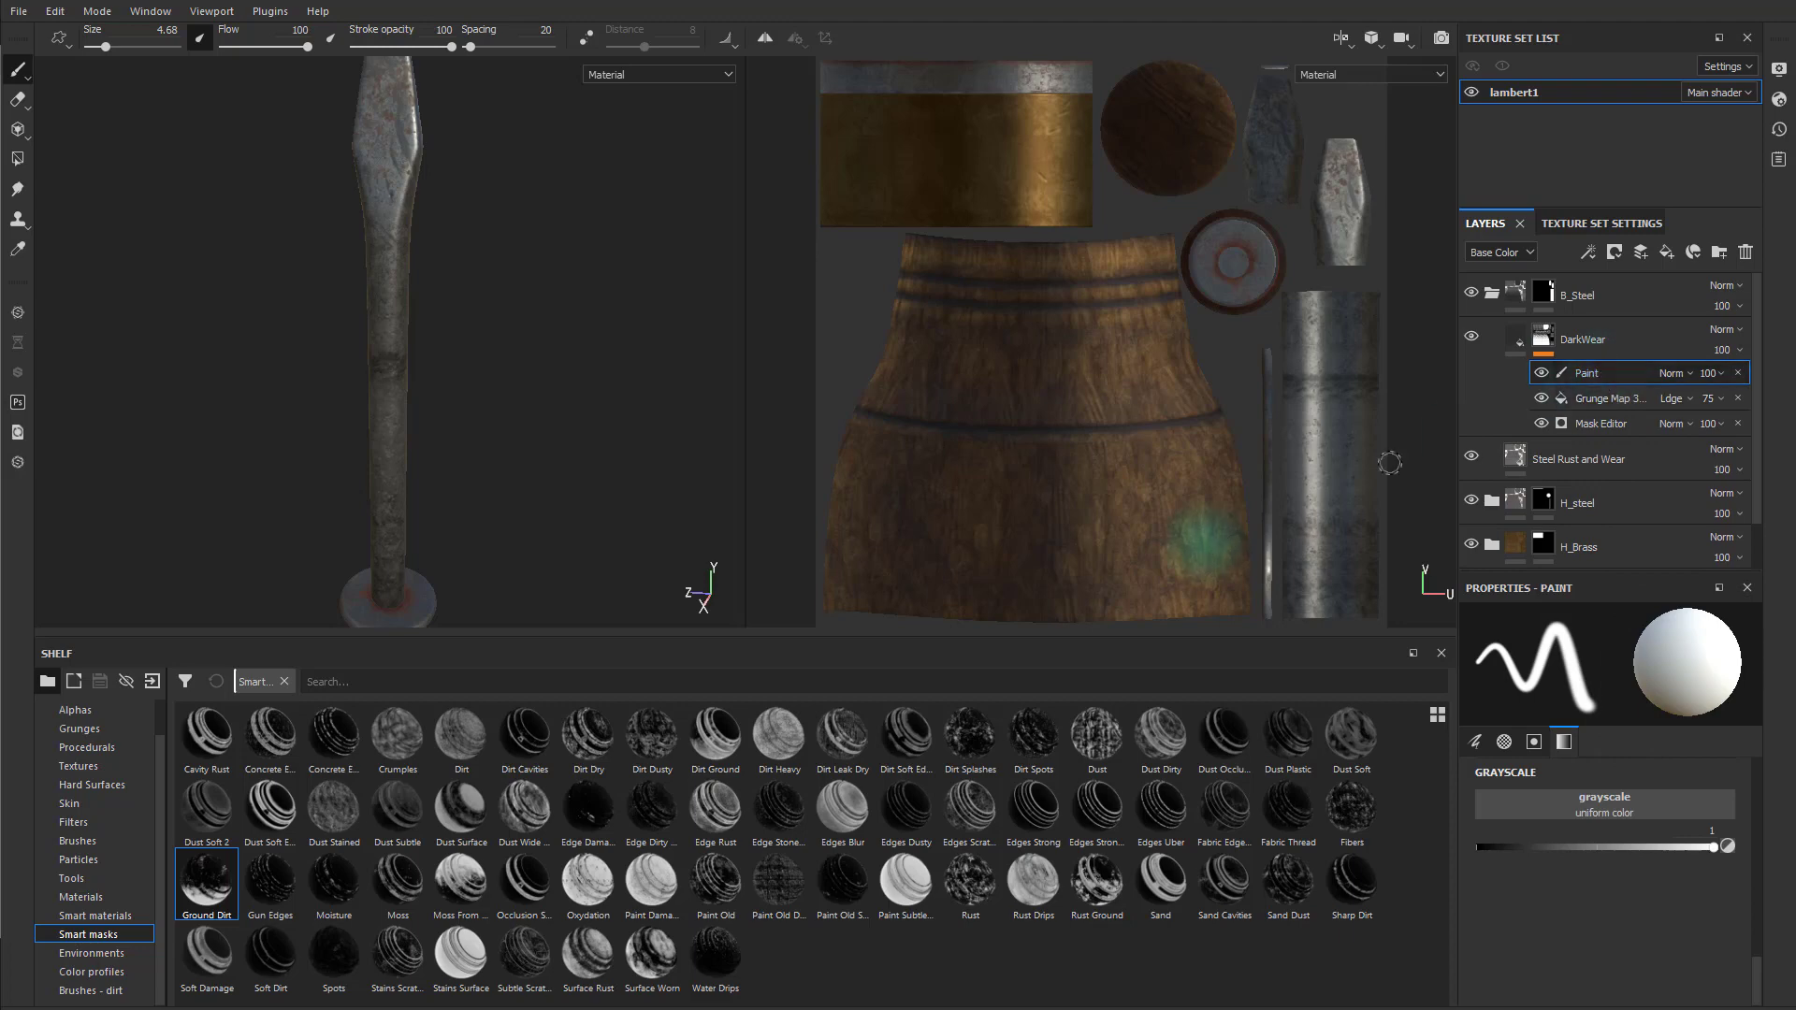
mouse_move(386, 140)
left_mouse_down()
mouse_move(380, 170)
mouse_move(430, 122)
left_mouse_up()
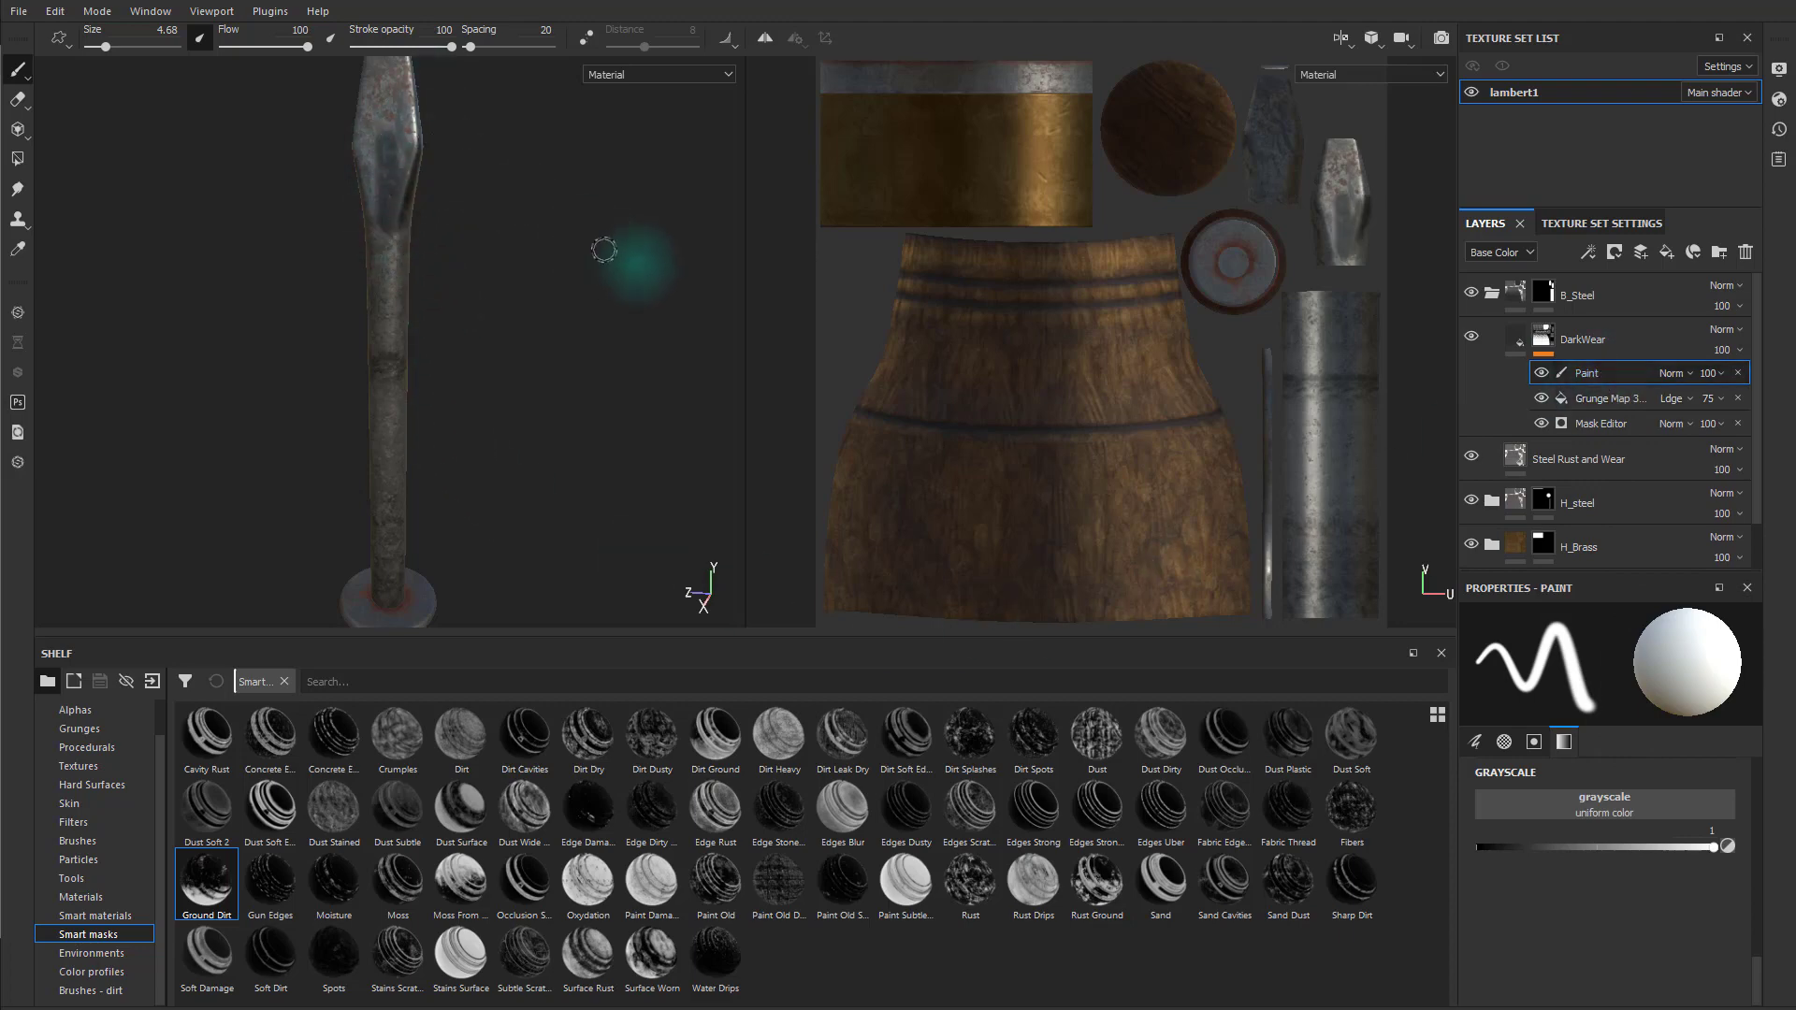
key("ctrl+z")
left_click_drag(1715, 856, 1373, 883)
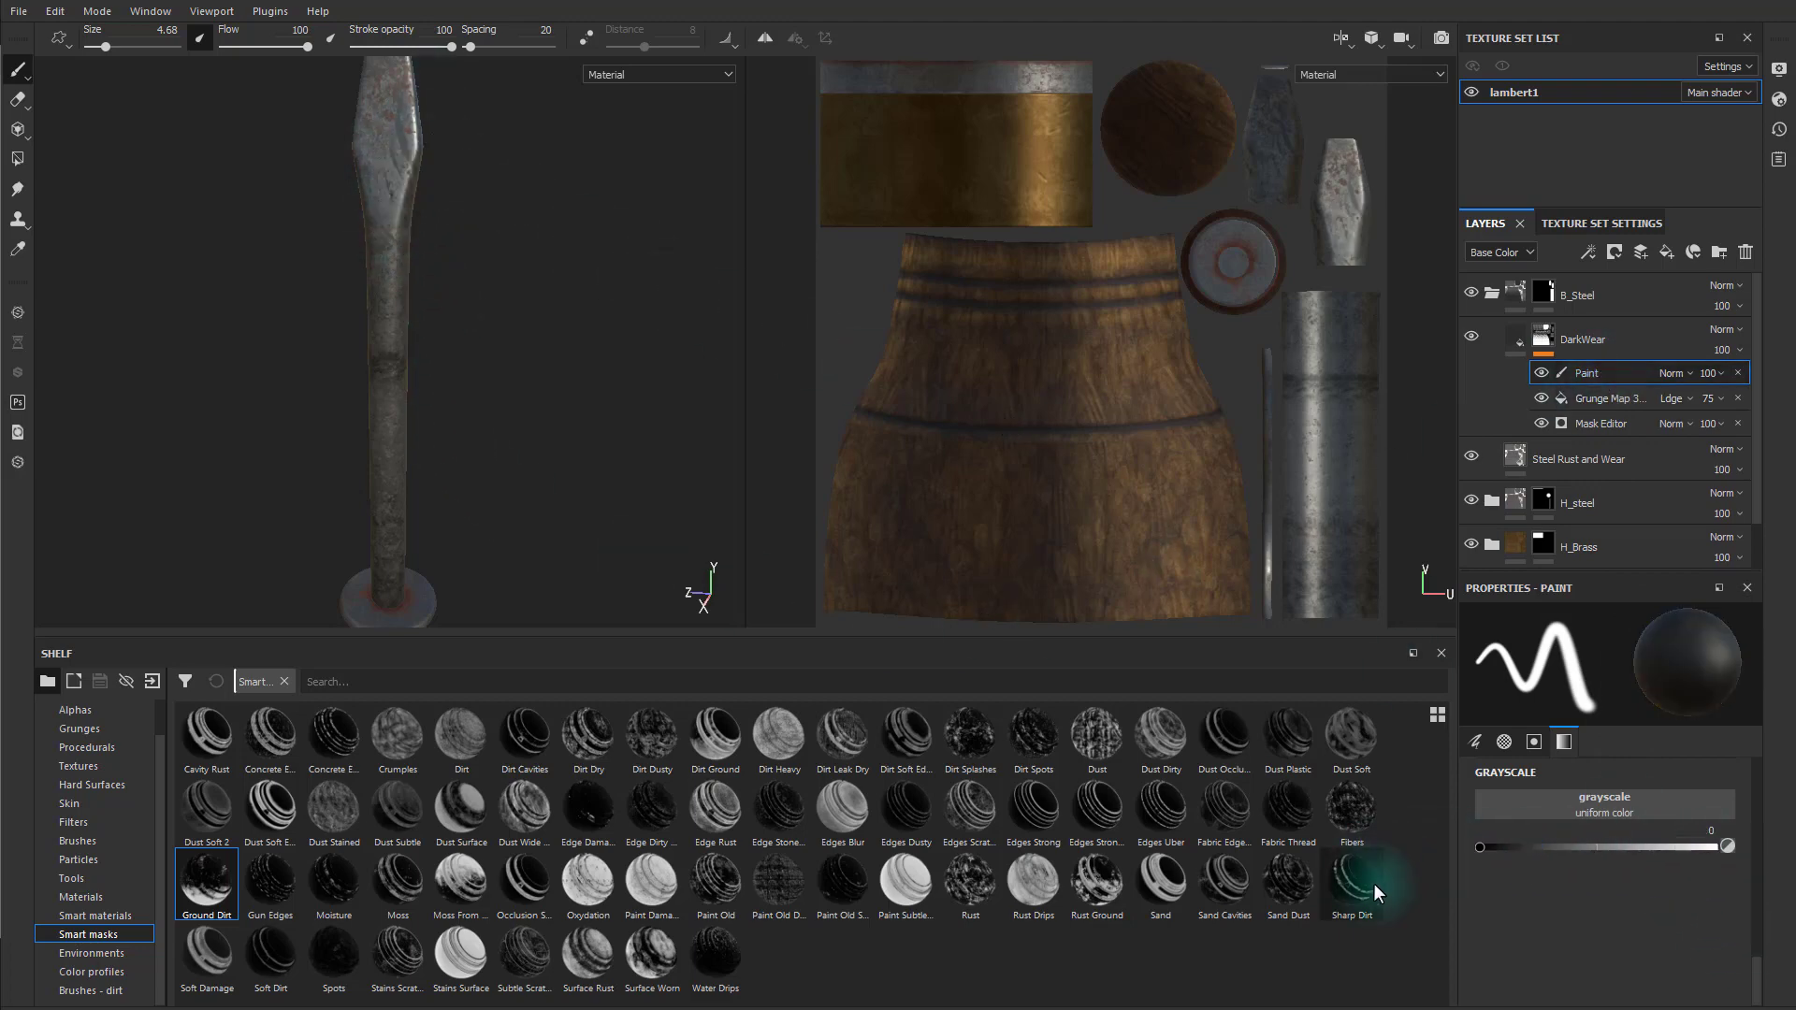
- Paint out the dark wear in patches on the blade tip and shaft with the black Dirt 1 brush
mouse_move(408, 110)
left_mouse_down()
mouse_move(392, 192)
mouse_move(419, 89)
left_mouse_up()
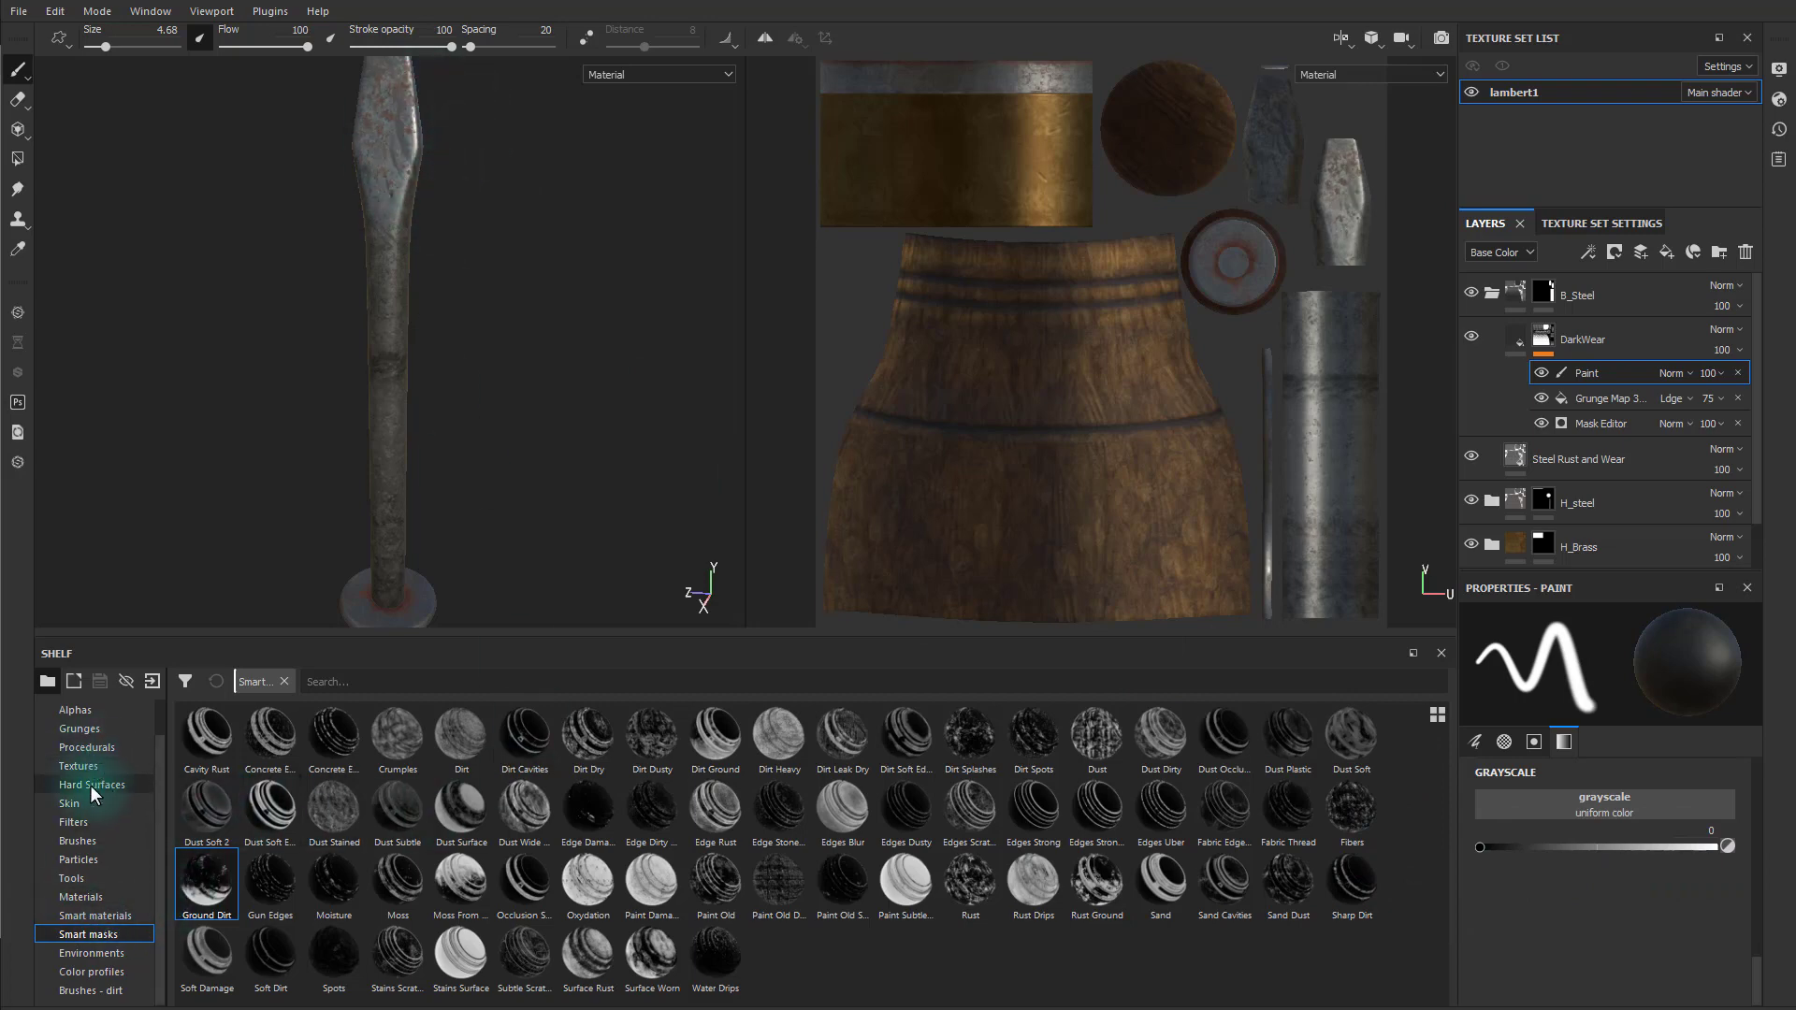
left_click(75, 842)
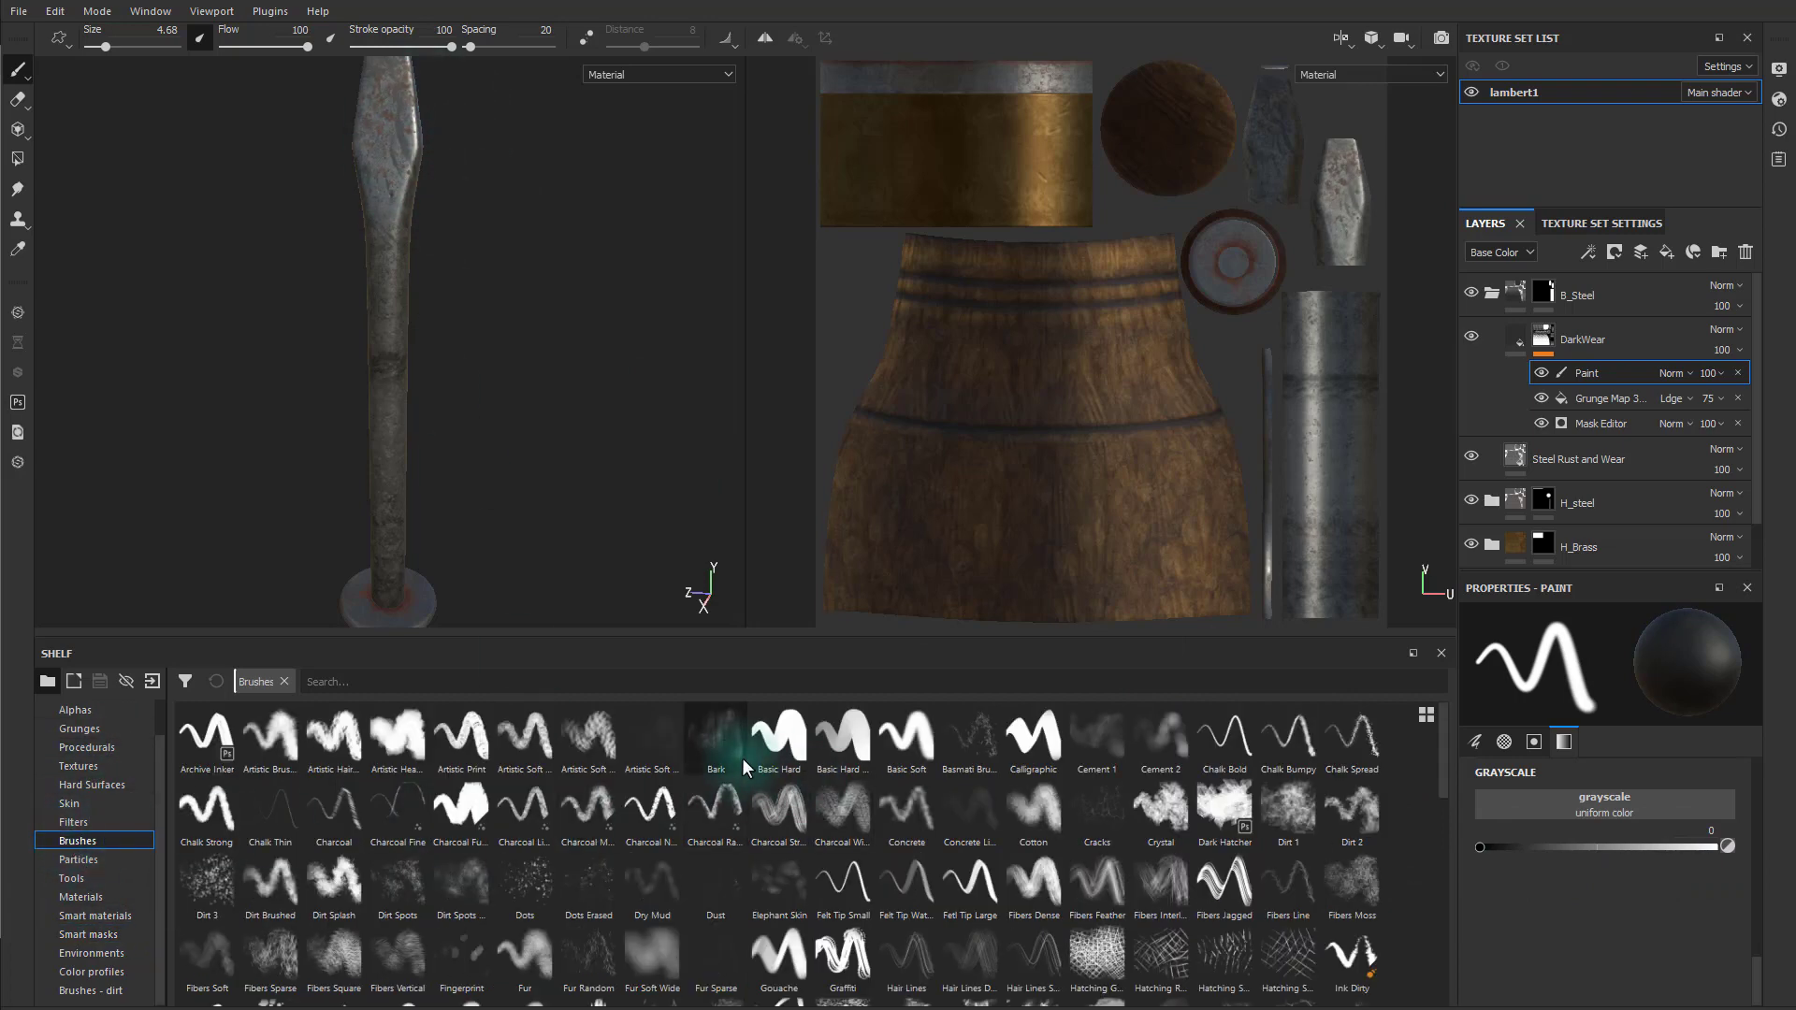
left_click(1289, 810)
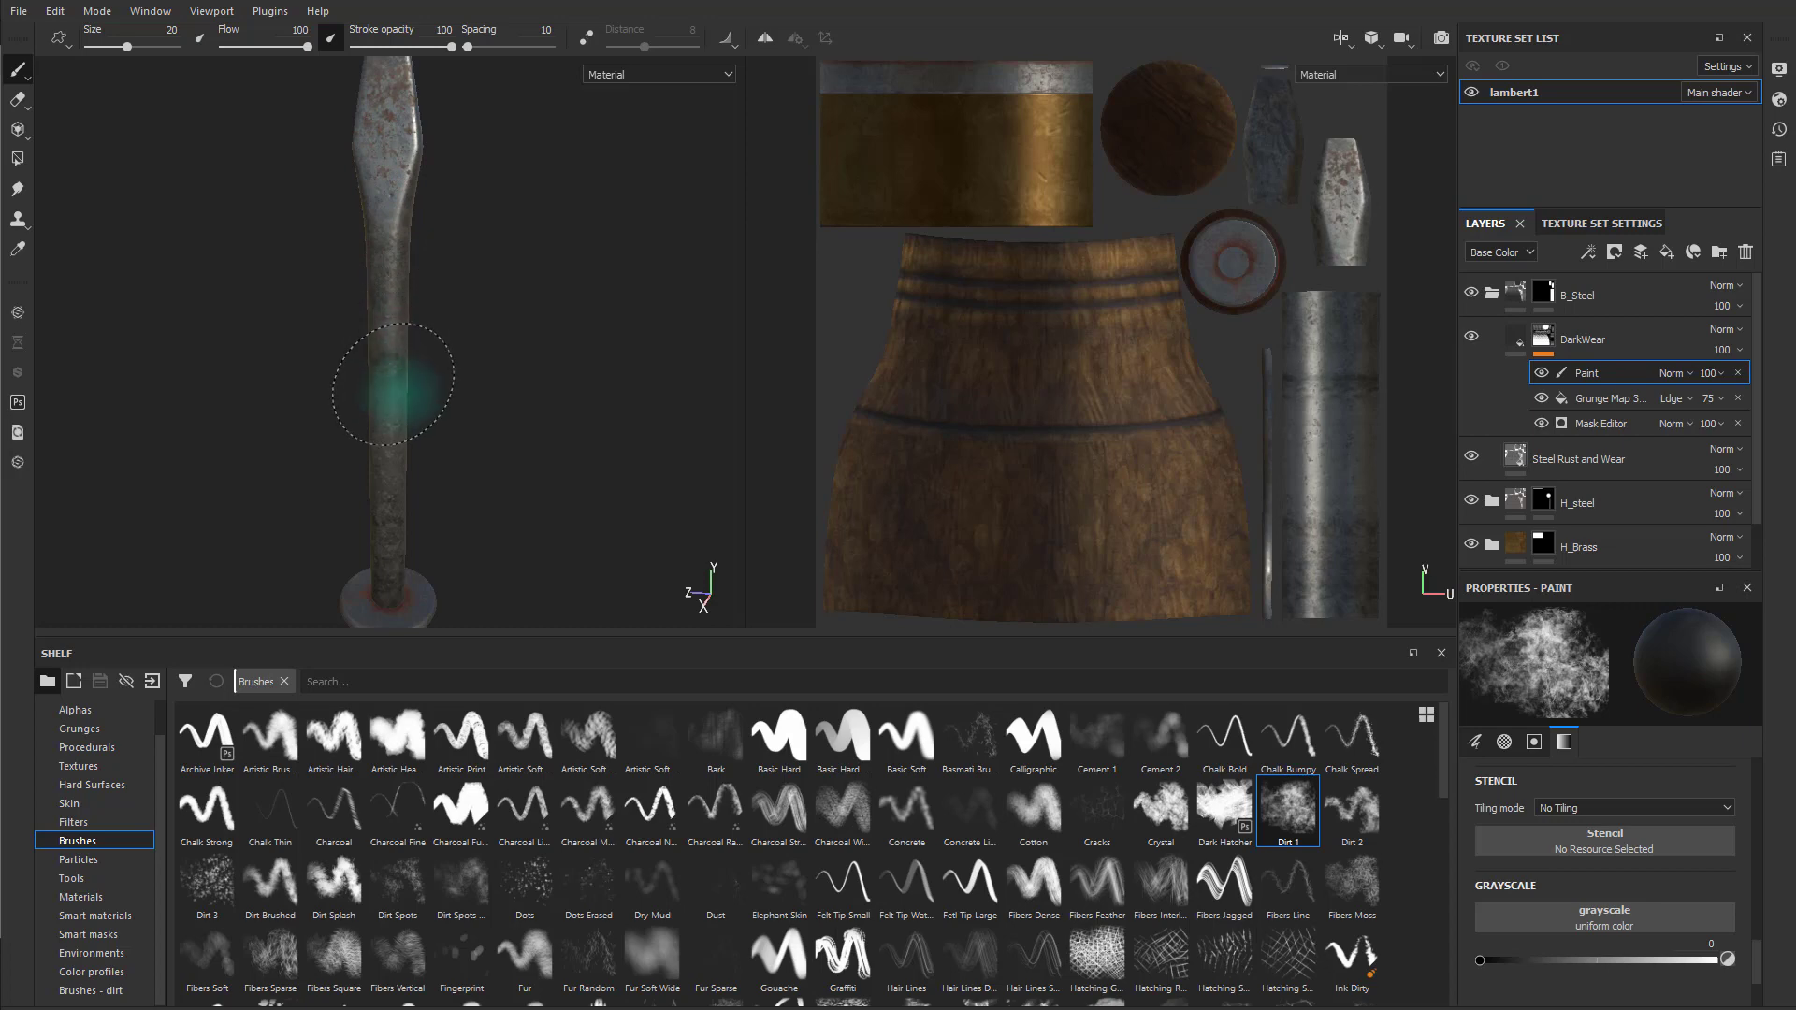
mouse_move(596, 387)
left_mouse_down("alt")
mouse_move(362, 344)
mouse_move(381, 374)
left_mouse_up("alt")
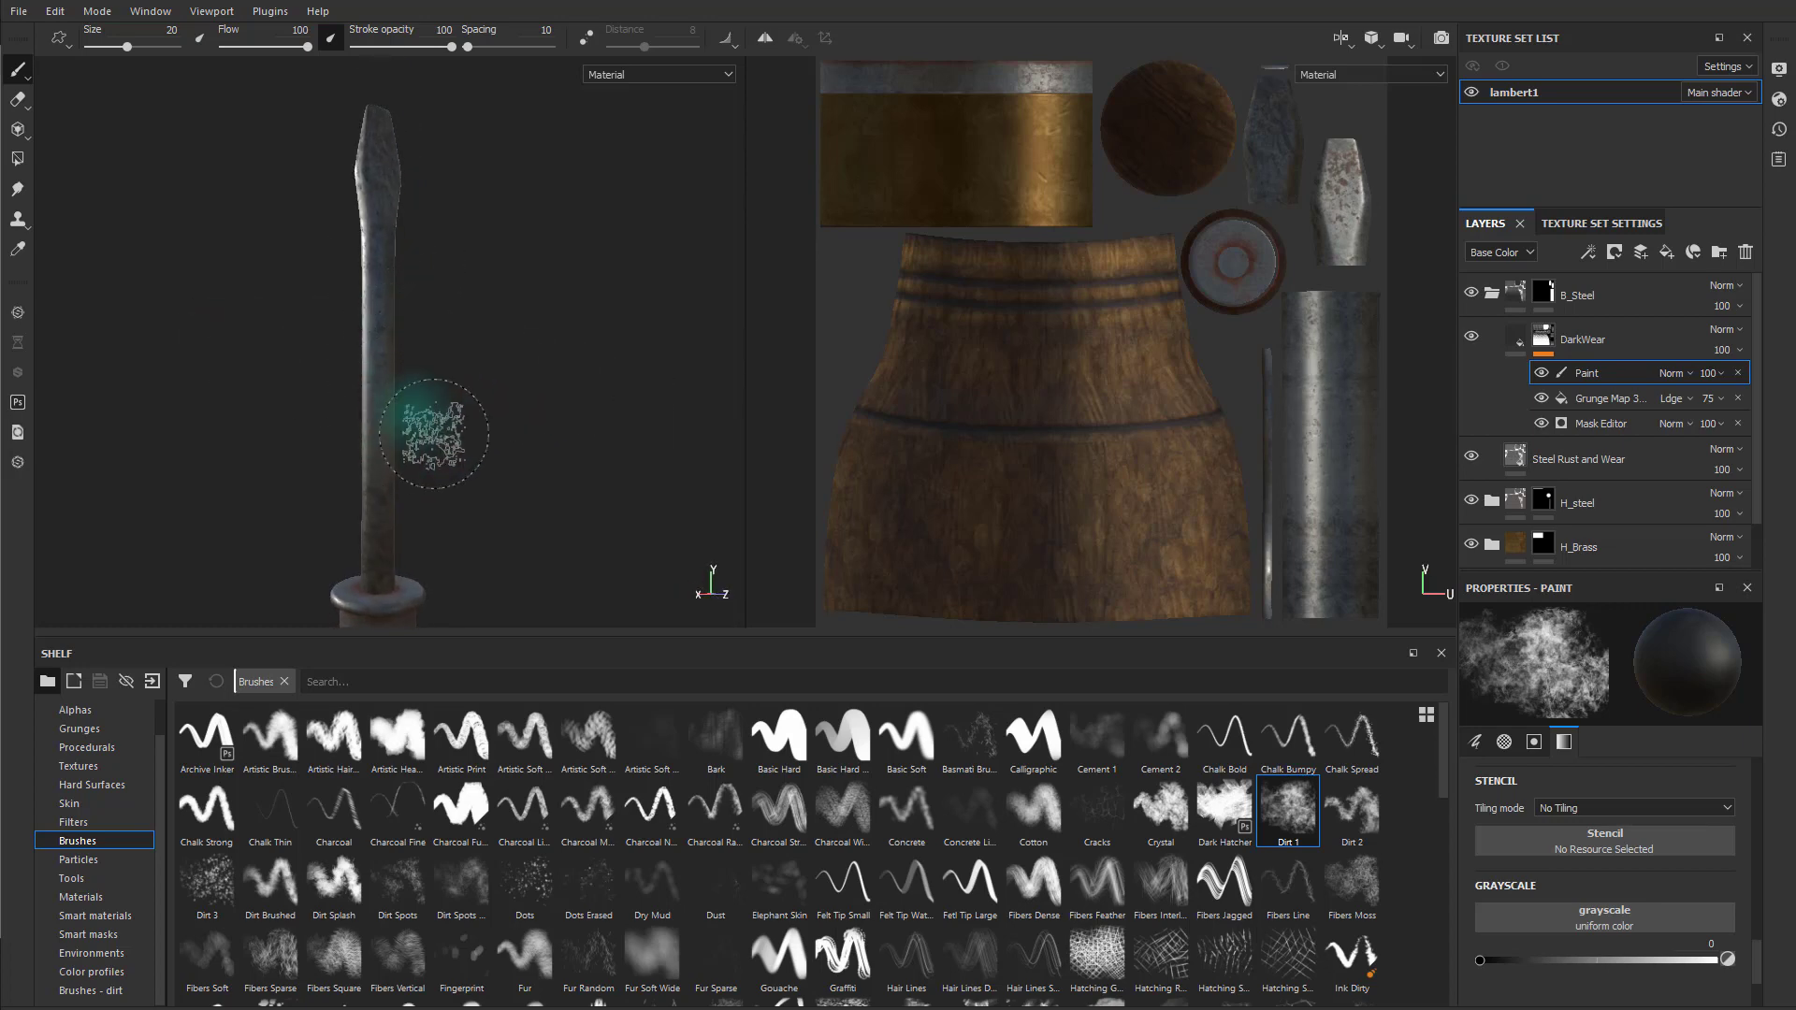
mouse_move(513, 433)
left_mouse_down("alt")
mouse_move(674, 381)
mouse_move(318, 379)
left_mouse_up("alt")
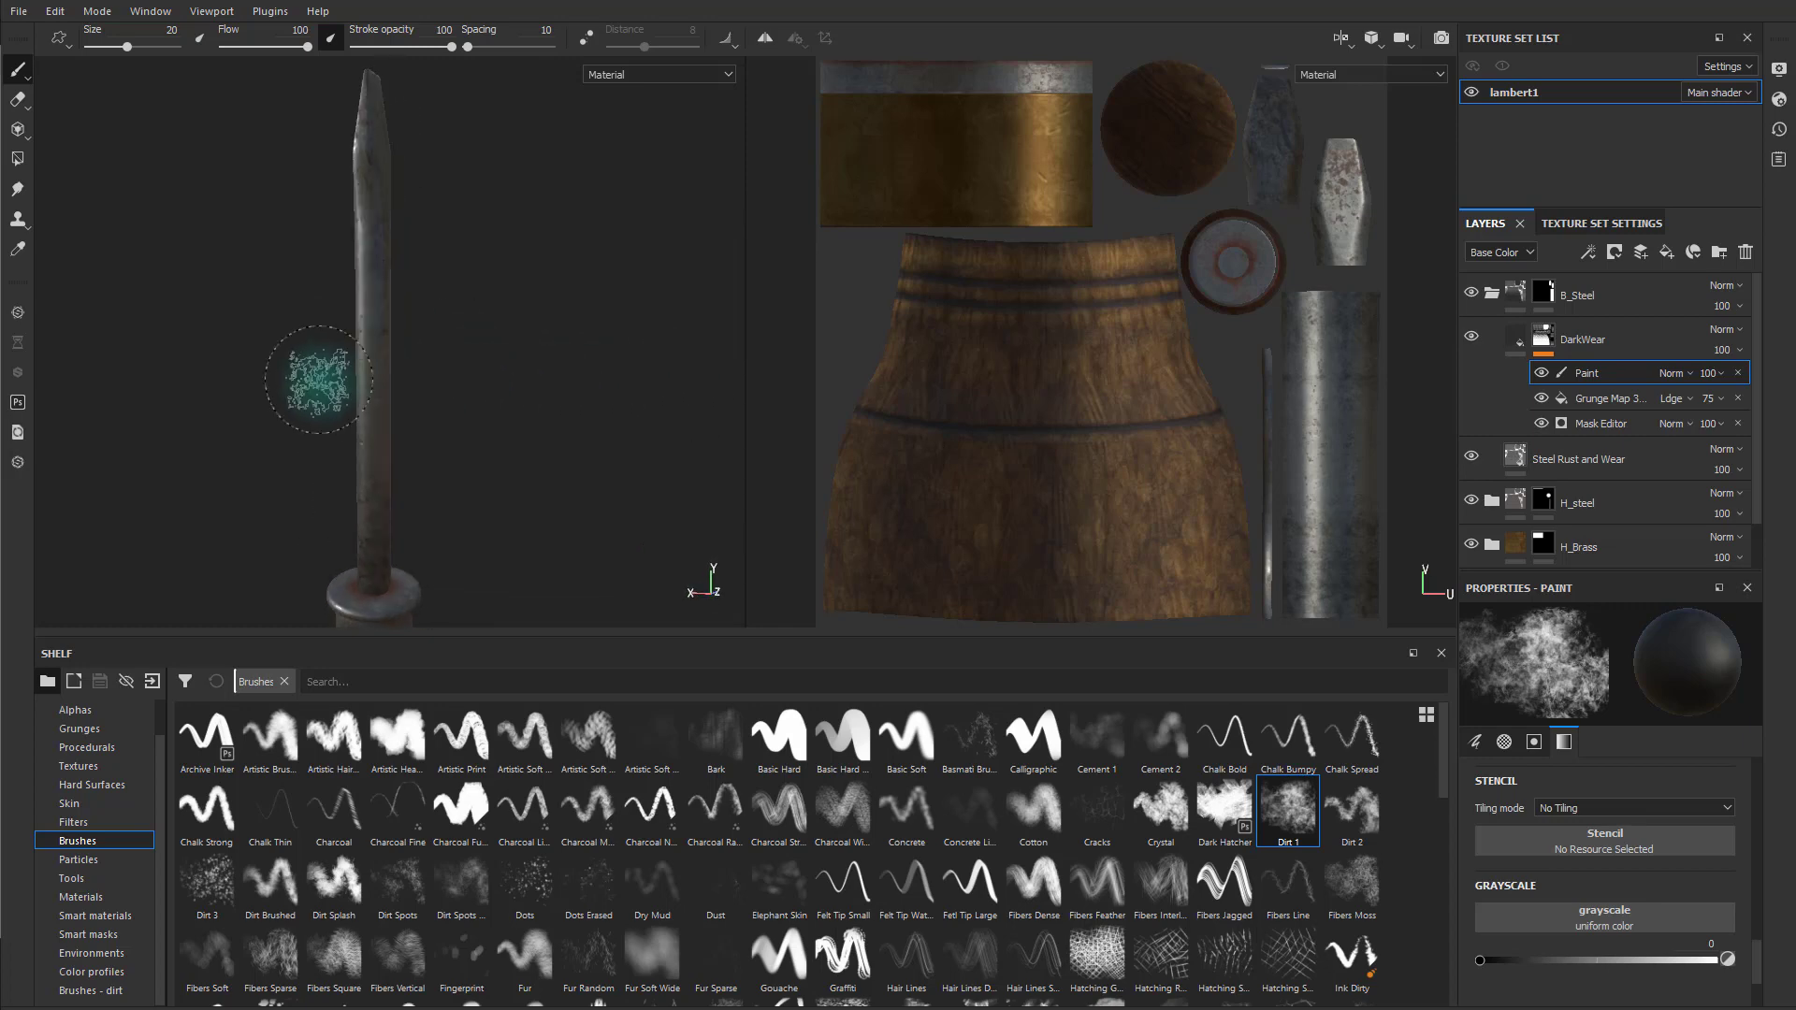
- Set the grayscale to 1 and the brush size to 13.48, and paint dark wear patches around the shaft
left_click(1715, 959)
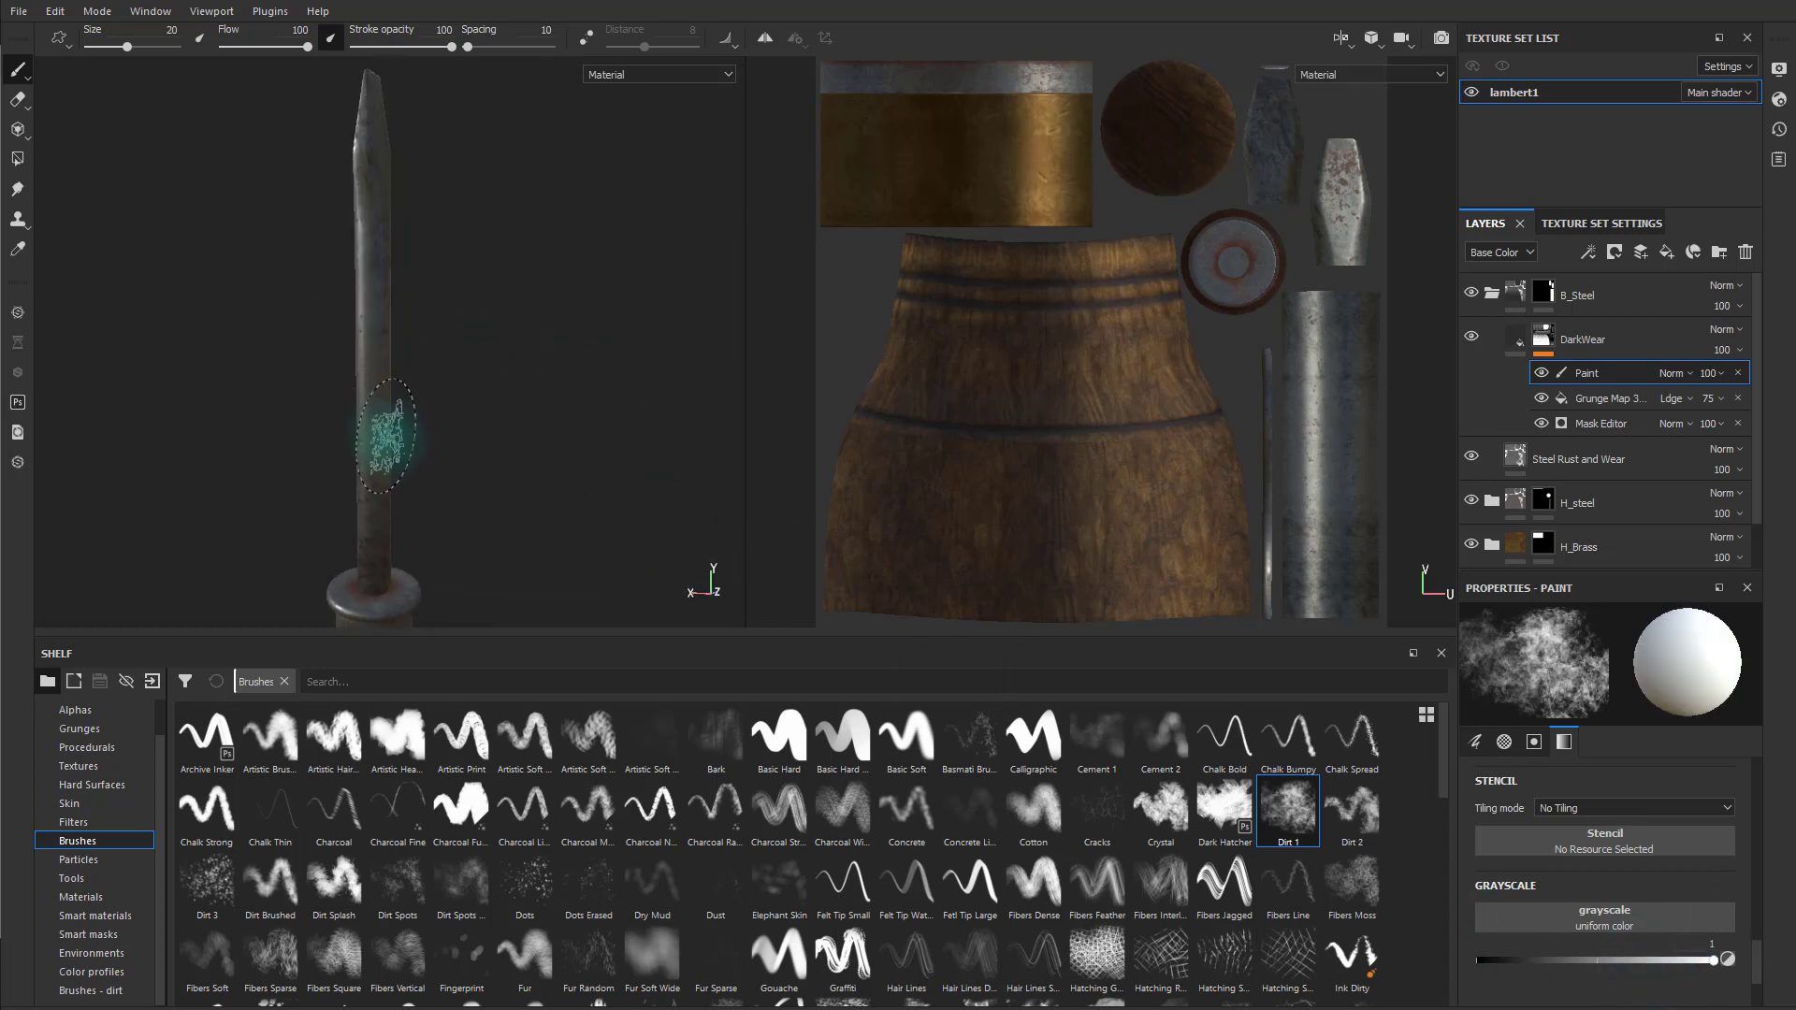
mouse_move(381, 446)
right_mouse_down("ctrl")
mouse_move(401, 433)
mouse_move(380, 441)
right_mouse_up("ctrl")
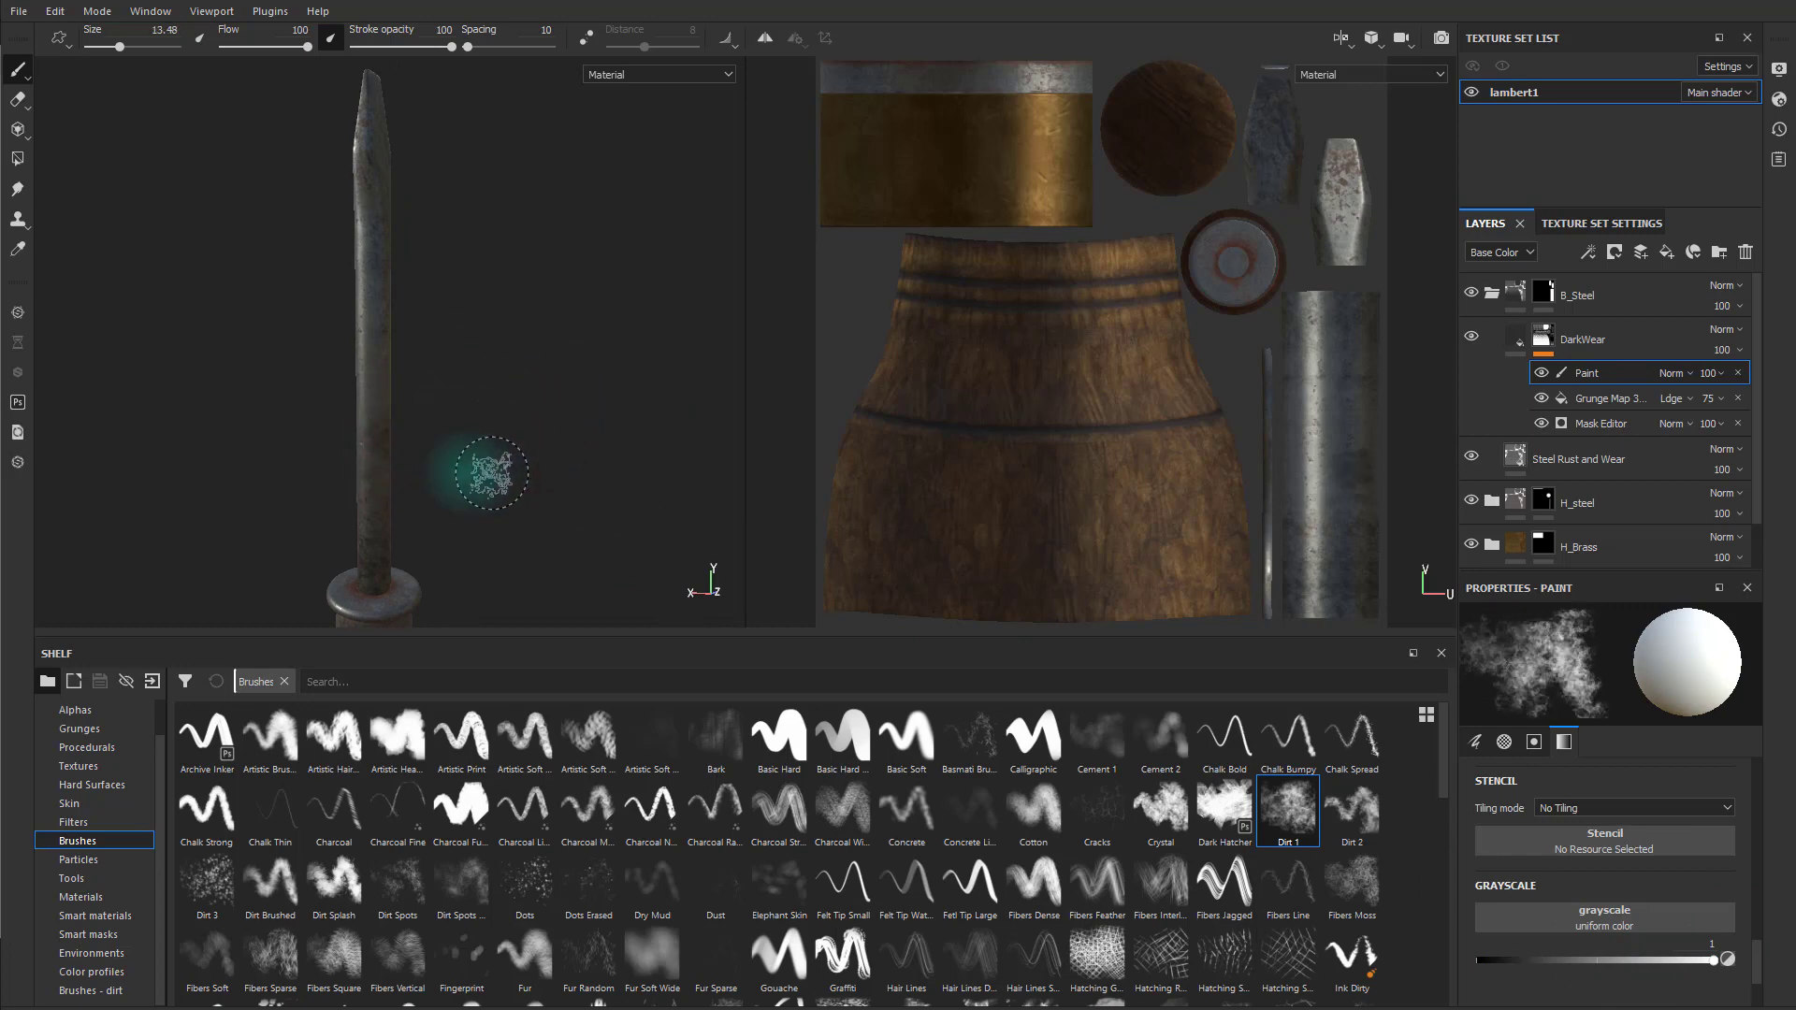
left_click_drag(480, 473, 603, 465, "alt")
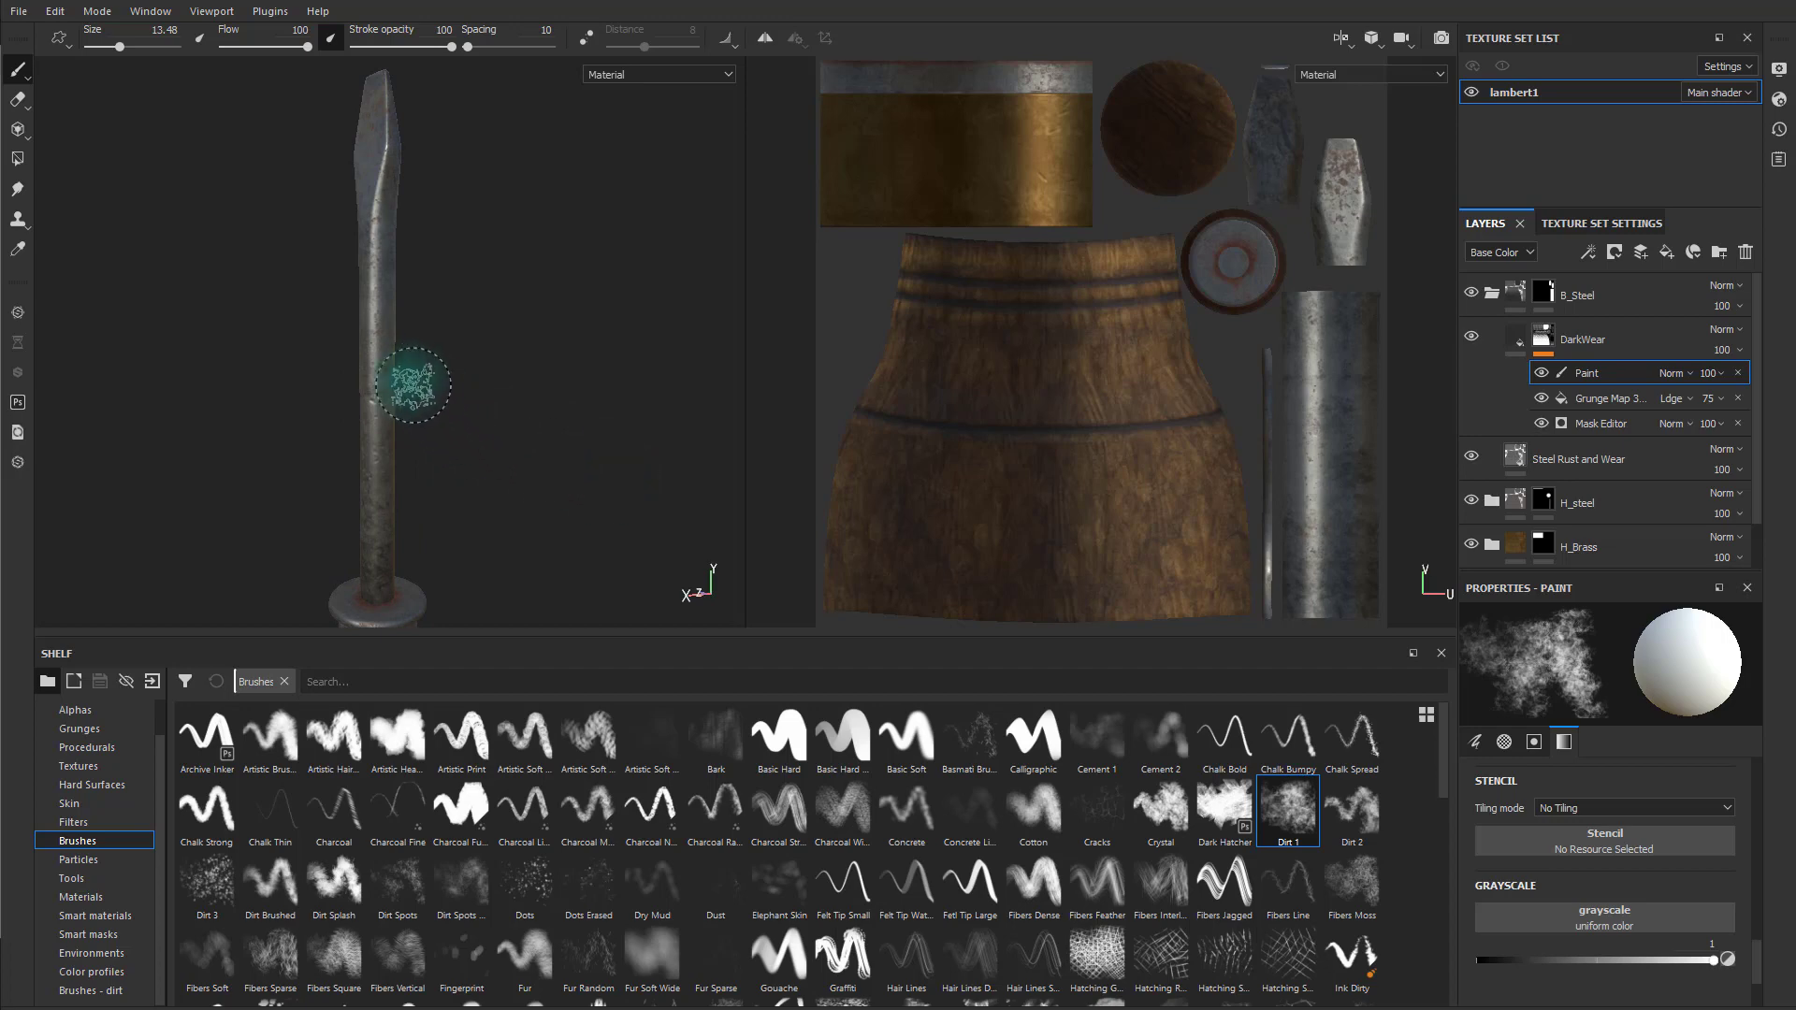
left_click_drag(550, 498, 754, 561, "alt")
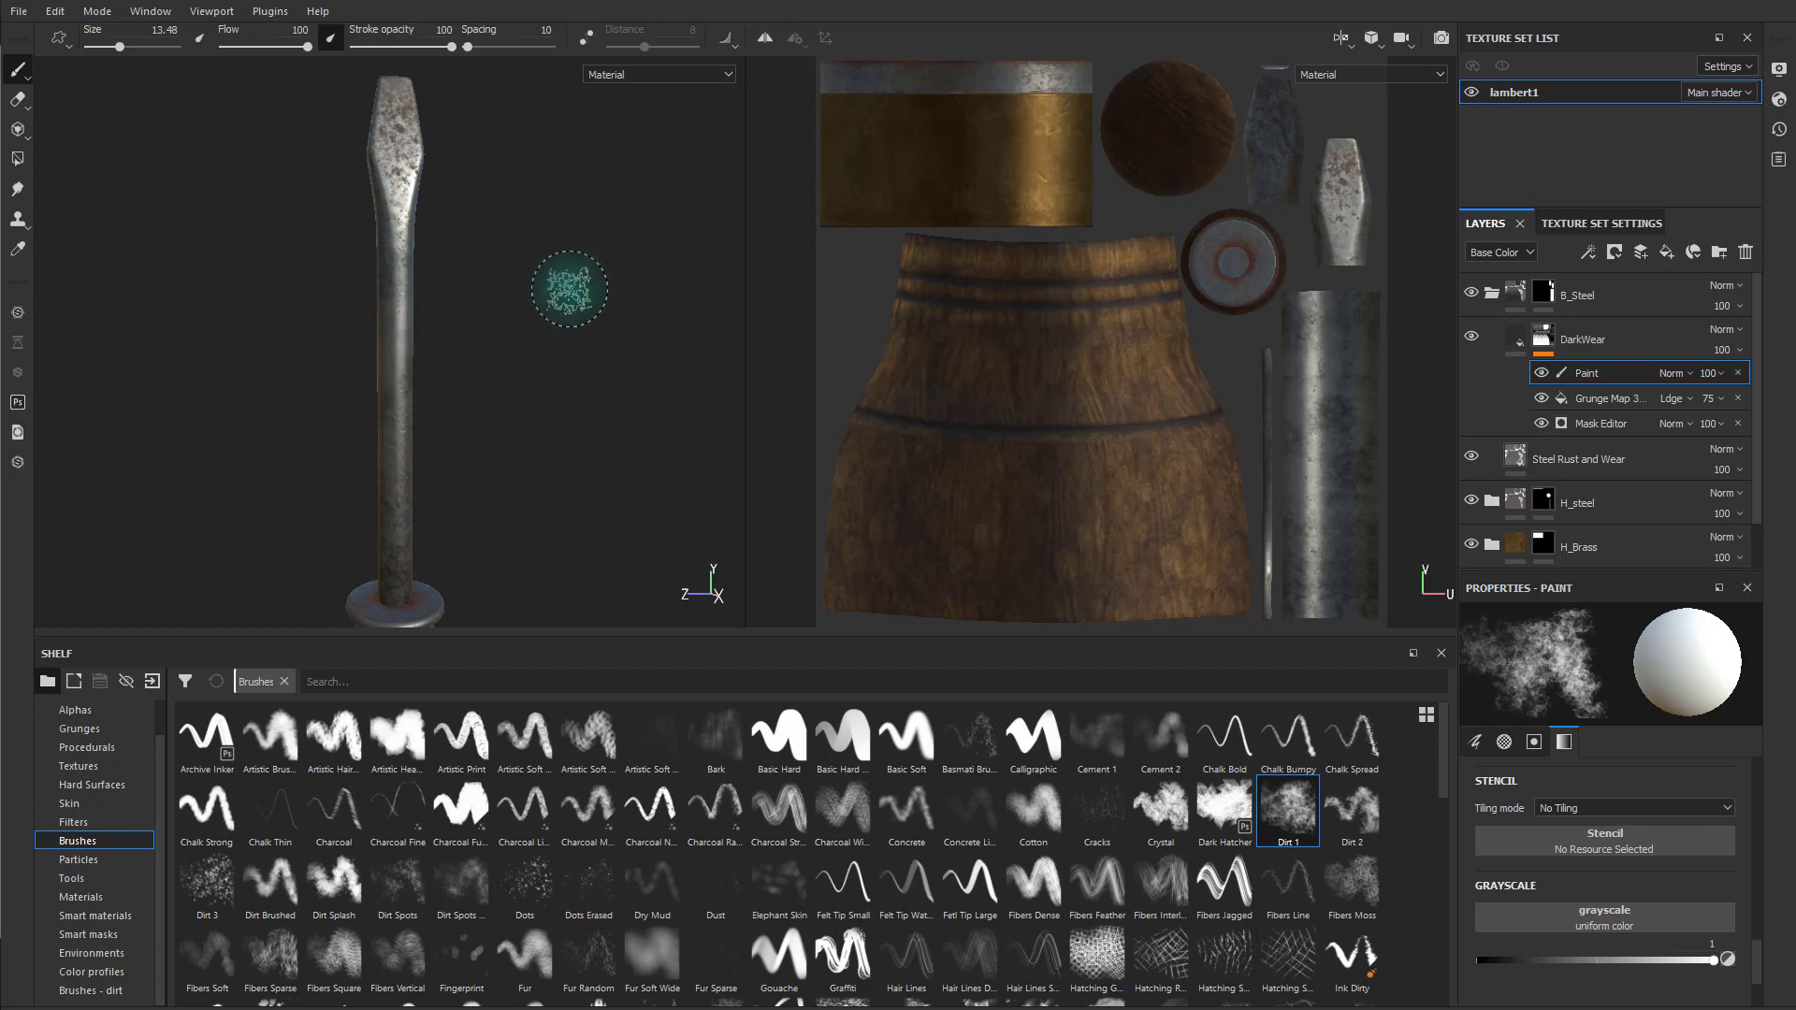
left_click_drag(569, 288, 540, 297, "alt")
- Paint dark wear around the blade tip and the upper shaft with the white Dirt 1 brush
middle_click_drag(543, 249, 571, 449, "alt")
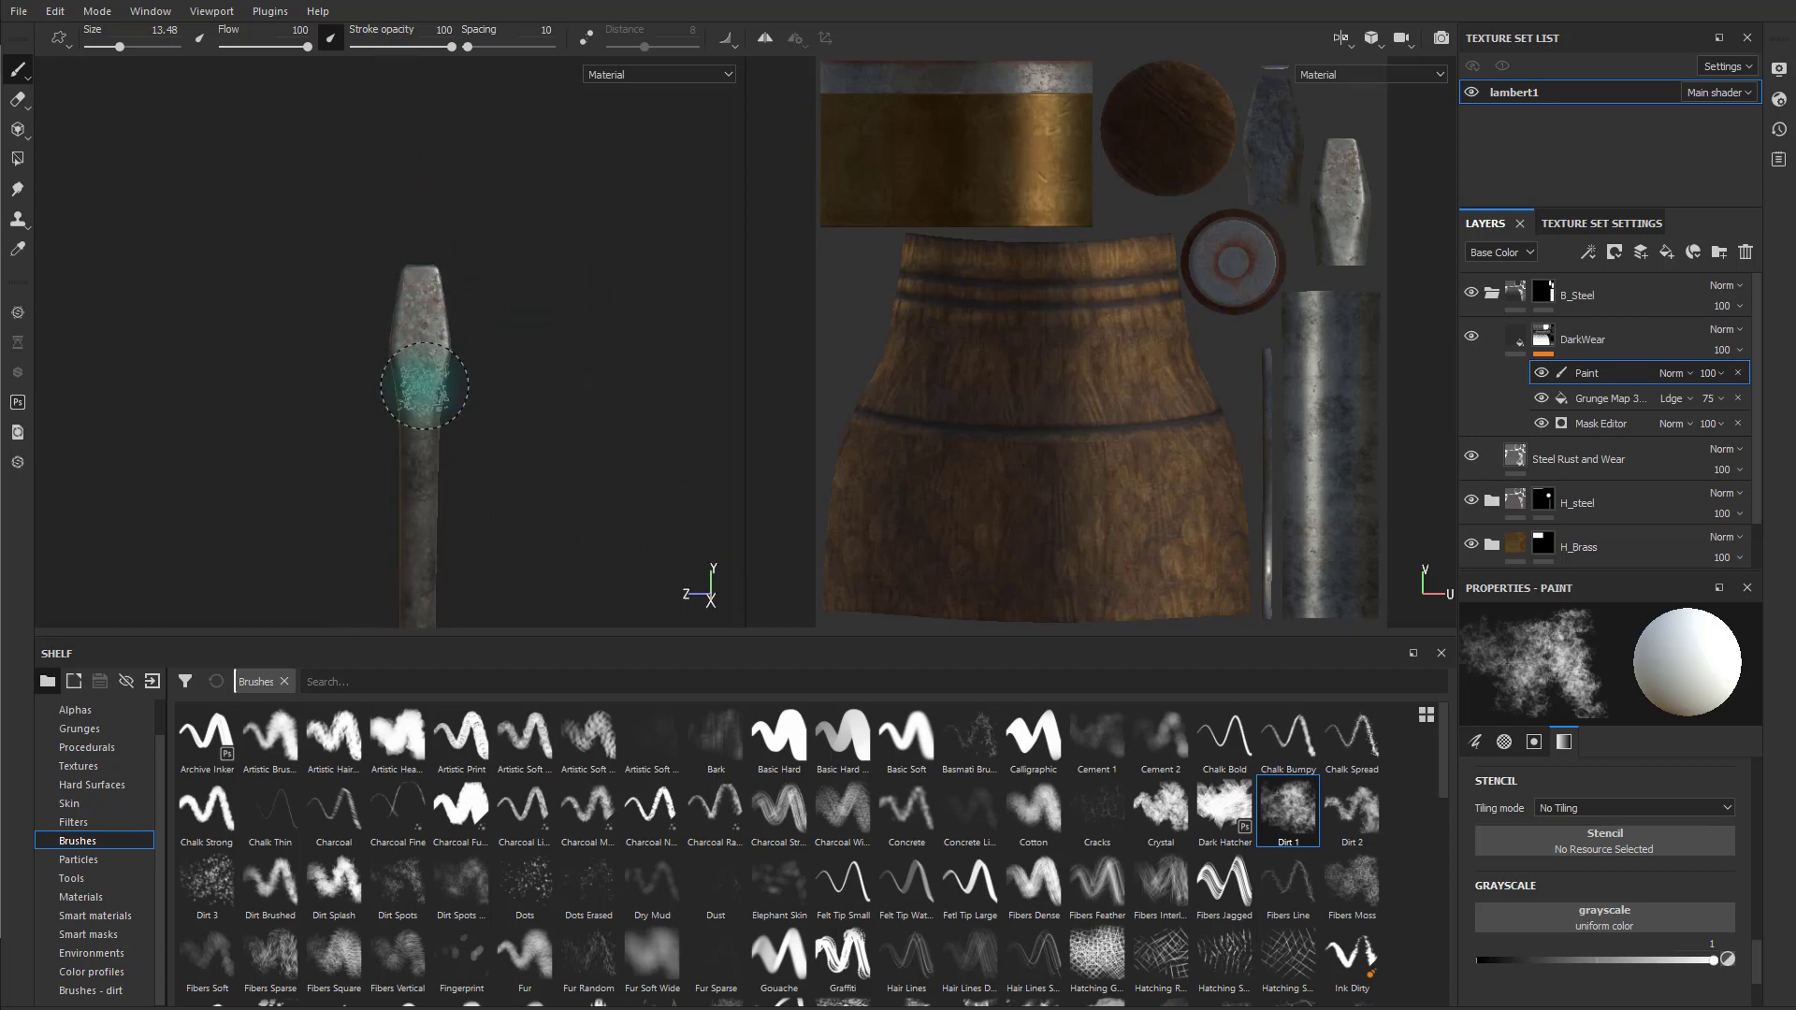
mouse_move(404, 306)
left_mouse_down("alt")
mouse_move(582, 453)
mouse_move(398, 468)
mouse_move(573, 413)
mouse_move(400, 412)
mouse_move(442, 311)
left_mouse_up("alt")
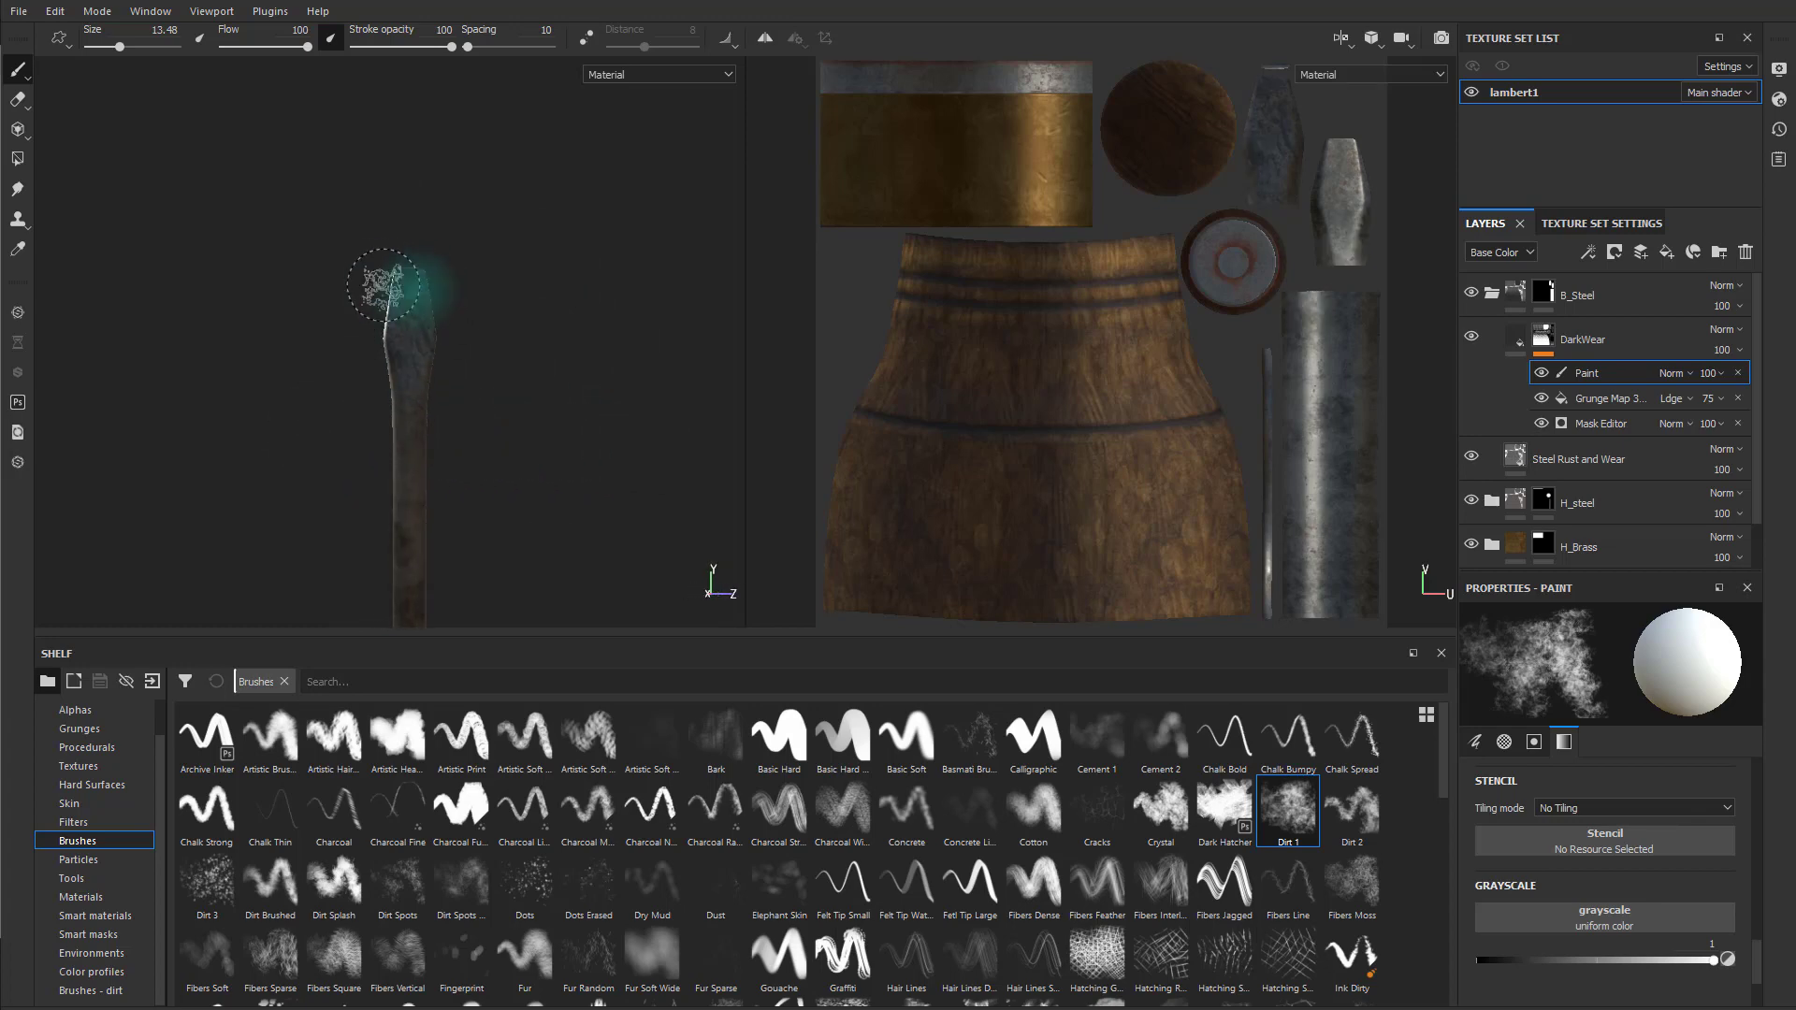
left_click_drag(436, 391, 559, 381, "alt")
right_click_drag(559, 382, 569, 382, "shift")
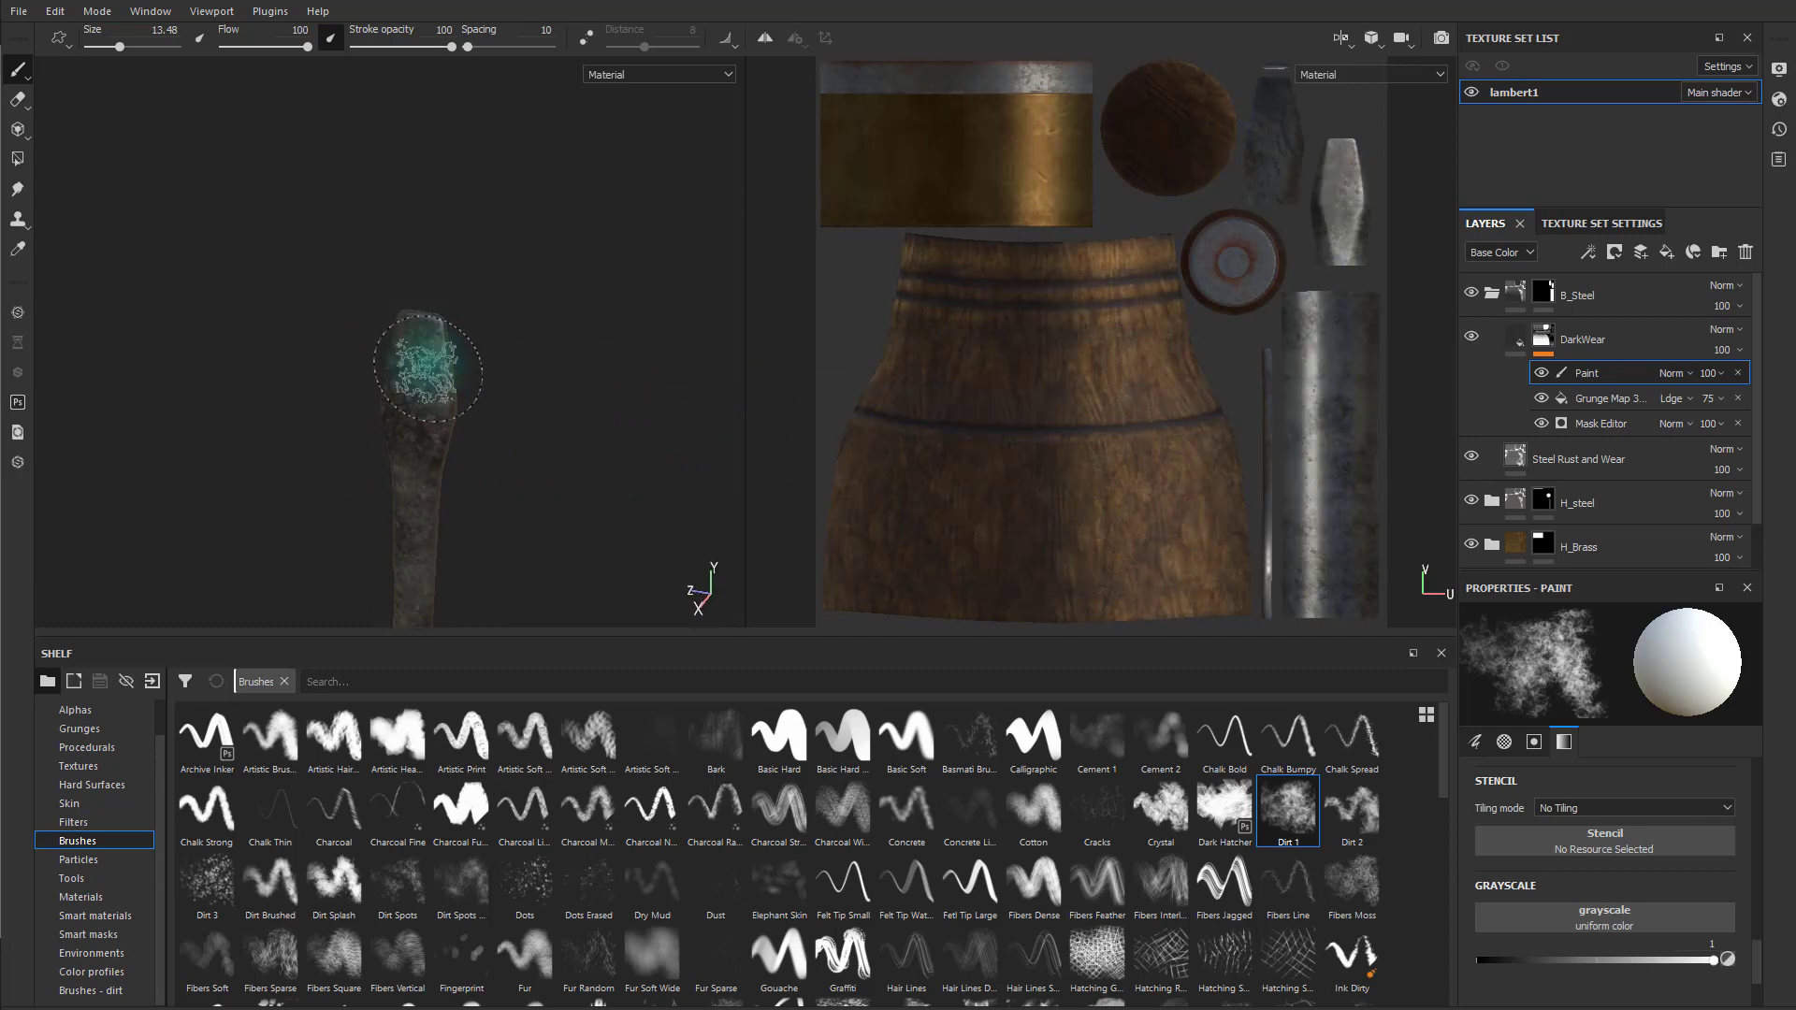
left_click_drag(445, 384, 750, 436, "alt")
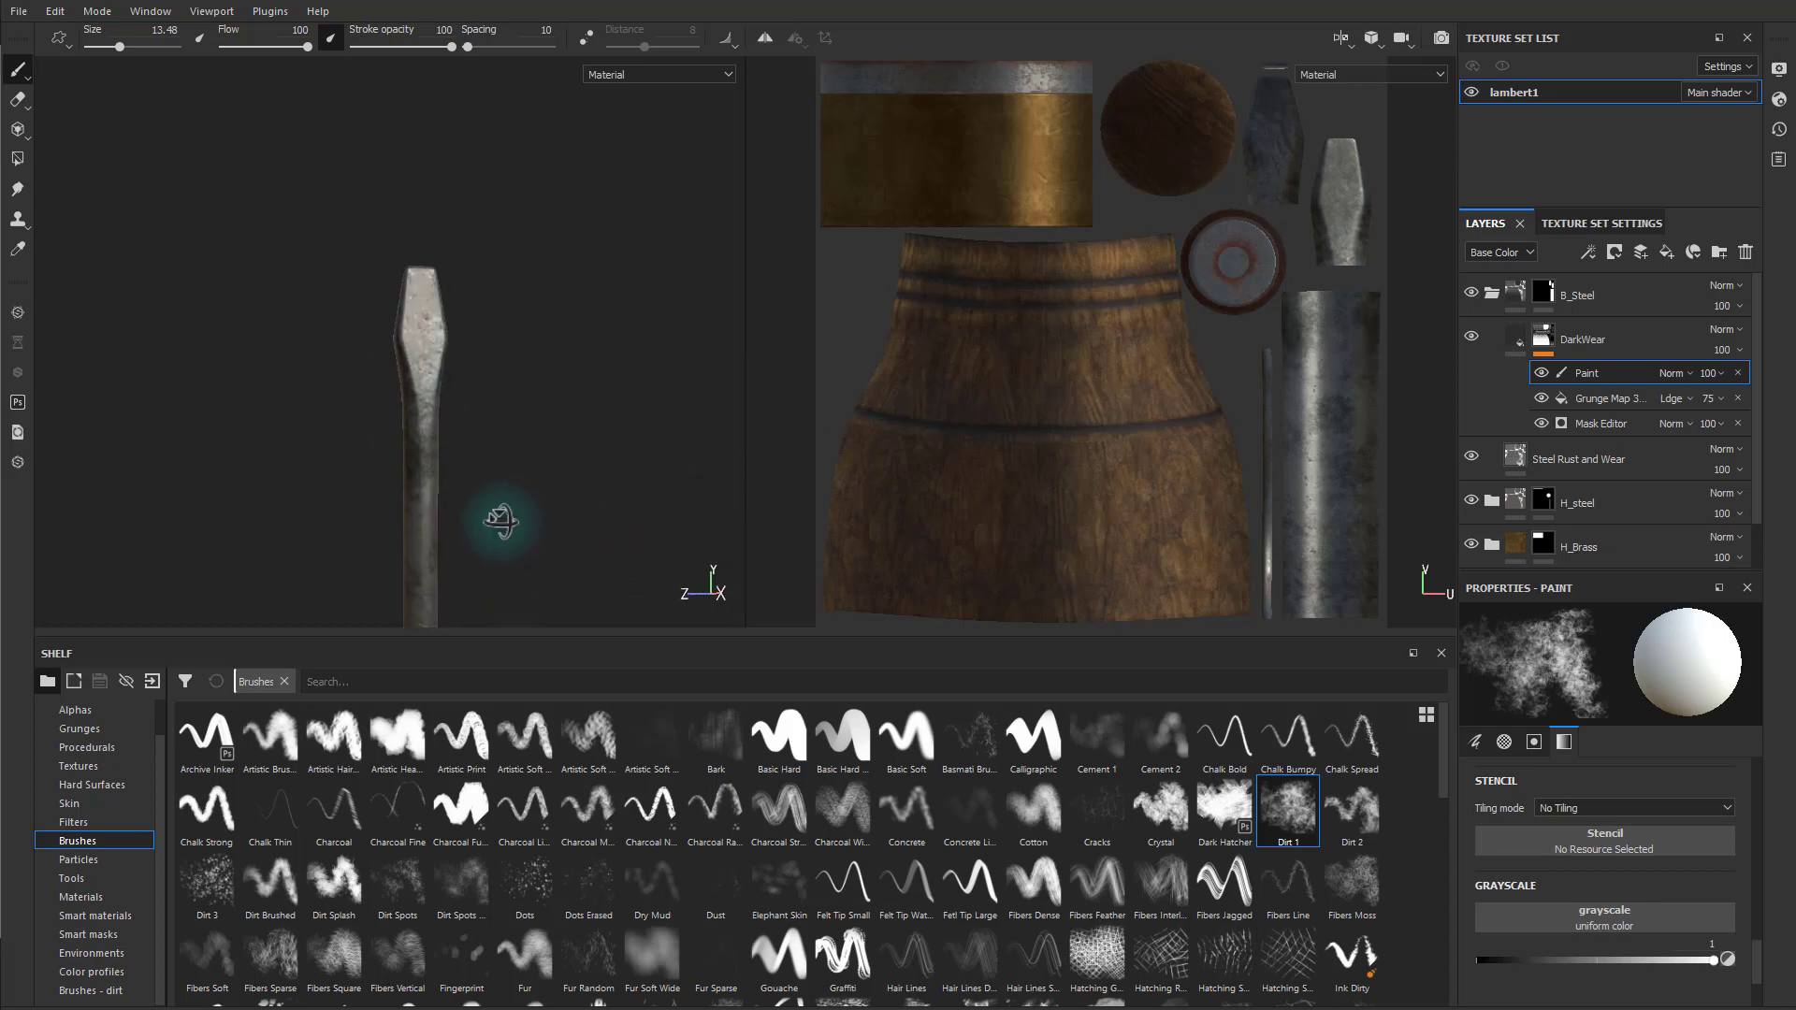
- Set the roughness of the DarkWear fill to 0.6576
left_click_drag(421, 581, 561, 407, "alt")
mouse_move(562, 409)
right_mouse_down("alt")
mouse_move(572, 463)
mouse_move(641, 421)
mouse_move(597, 409)
mouse_move(701, 413)
right_mouse_up("alt")
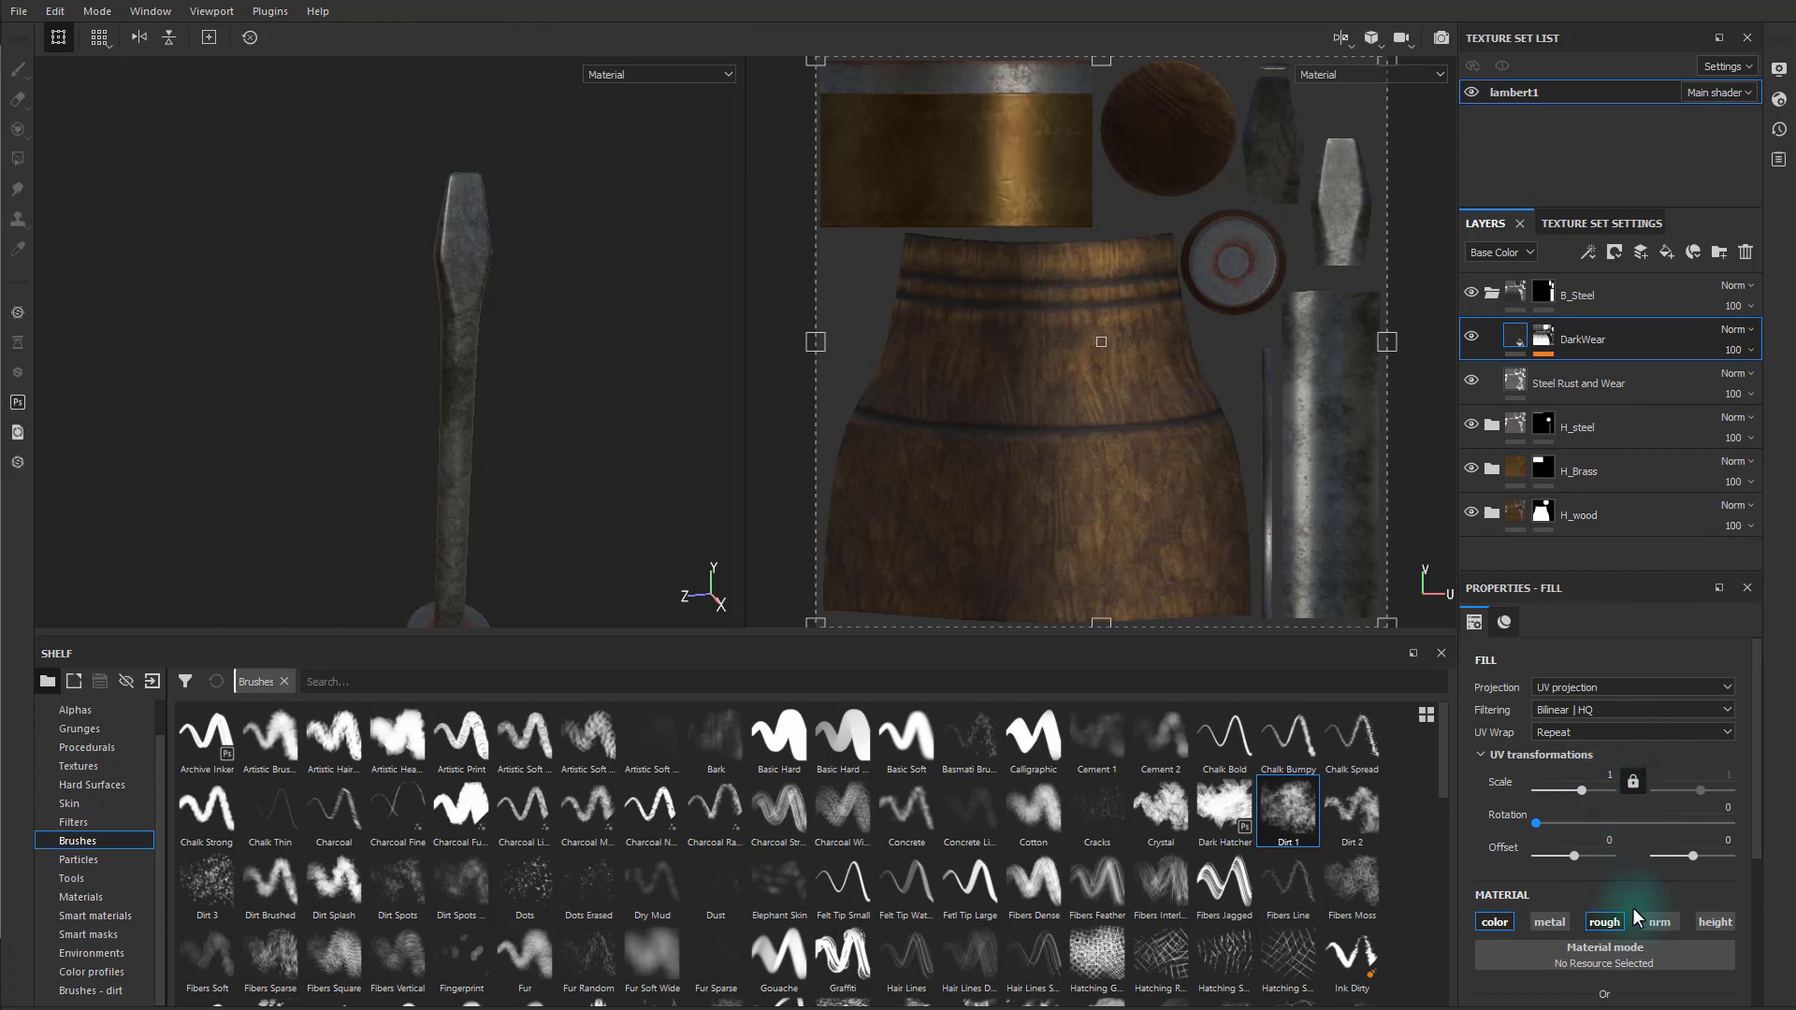
scroll(1637, 889, "down", 5)
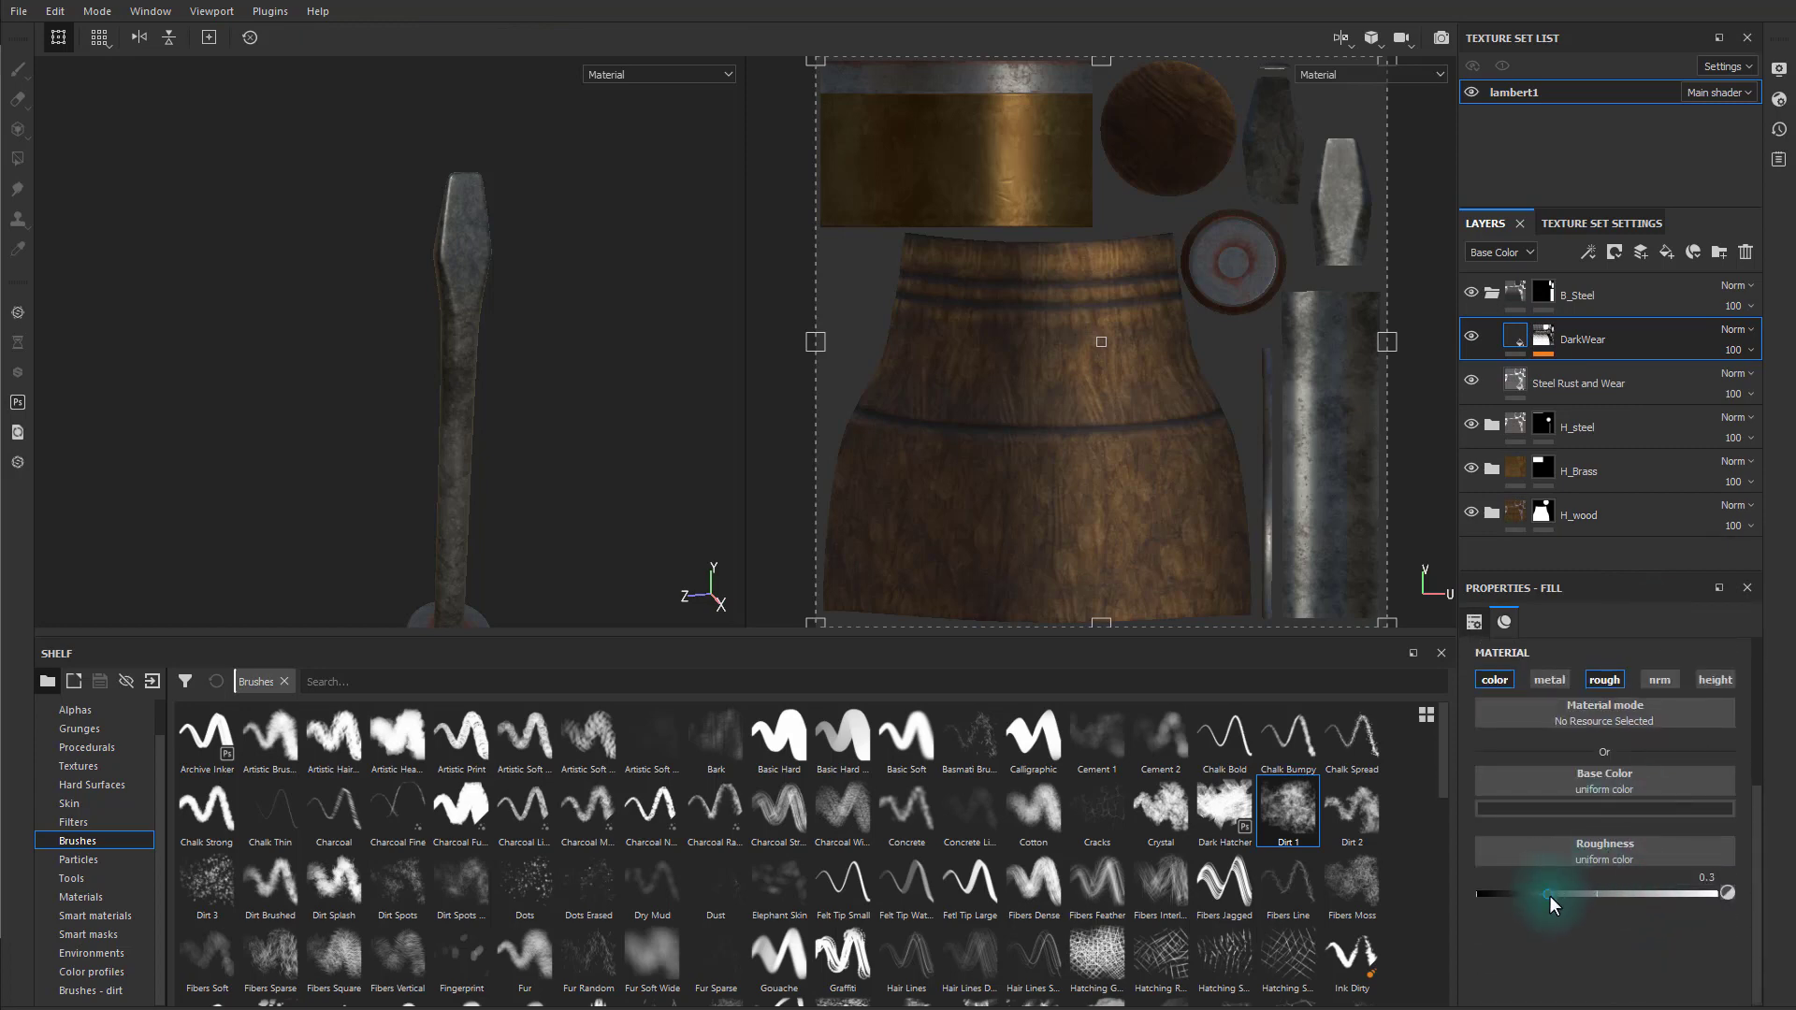
left_click_drag(1549, 894, 1632, 904)
- Examine the dark wear's sheen on the blade tip and shaft up close, from several angles and under changed lighting
right_click_drag(613, 378, 668, 369, "shift")
middle_click_drag(440, 248, 537, 456, "alt")
right_click_drag(572, 541, 801, 521, "alt")
mouse_move(569, 505)
middle_mouse_down("alt")
mouse_move(600, 363)
mouse_move(561, 517)
middle_mouse_up("alt")
left_click_drag(558, 402, 552, 288, "alt")
middle_click_drag(550, 286, 524, 512, "alt")
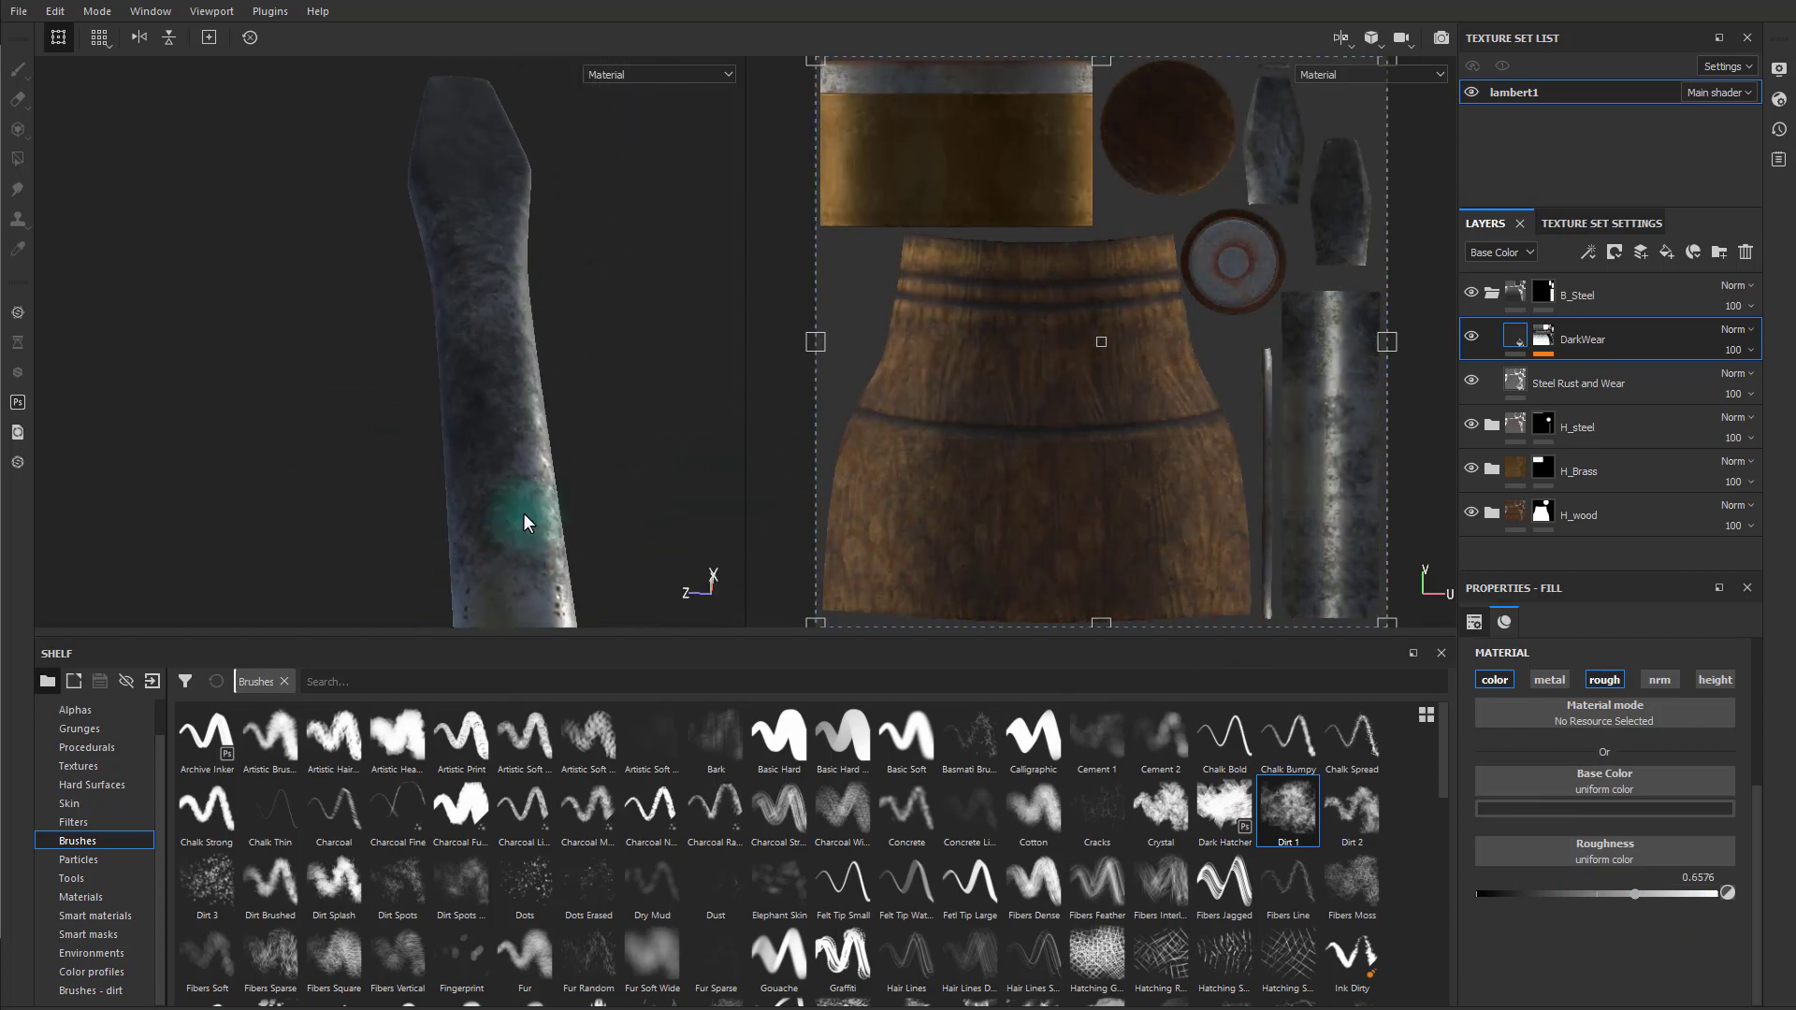
right_click_drag(528, 519, 739, 546, "alt")
left_click_drag(591, 421, 538, 547, "alt")
right_click_drag(678, 448, 636, 426, "shift")
left_click_drag(562, 242, 609, 340, "alt")
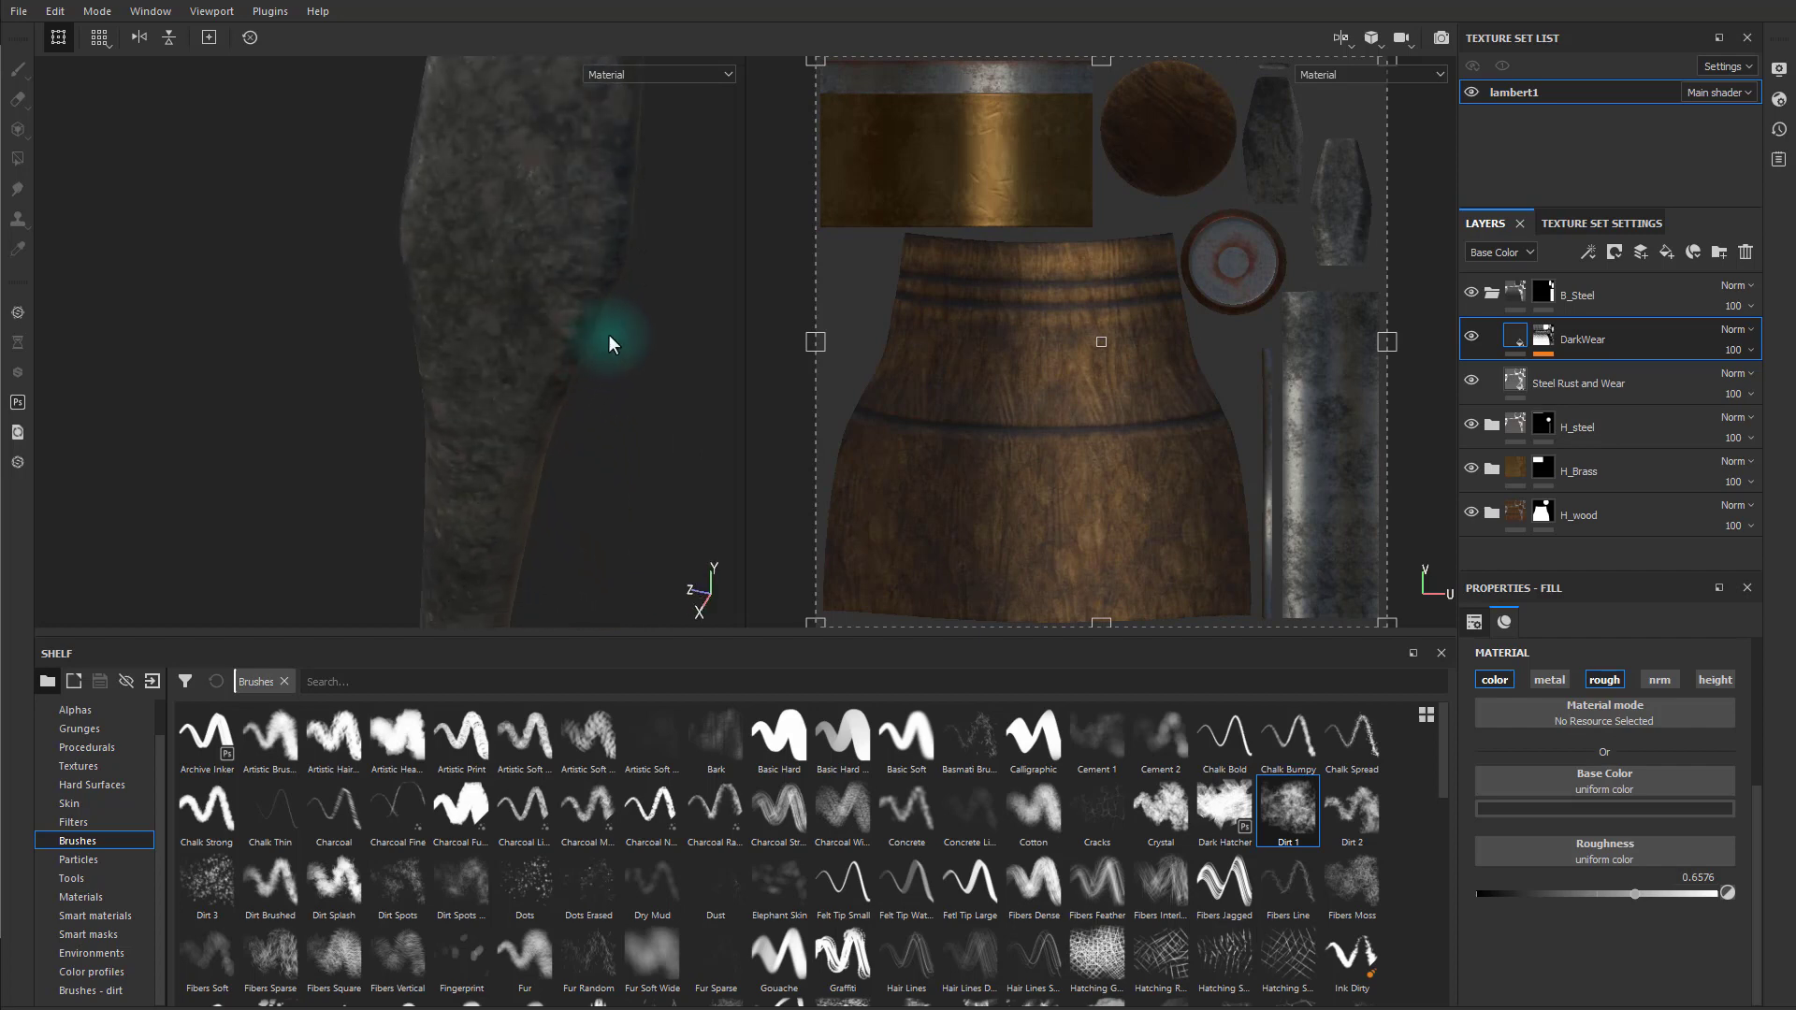
- Try a DarkWear roughness of 0.9416 under changed lighting and settle on 0.4358
right_click_drag(609, 341, 643, 307, "shift")
left_click_drag(1641, 889, 1764, 890)
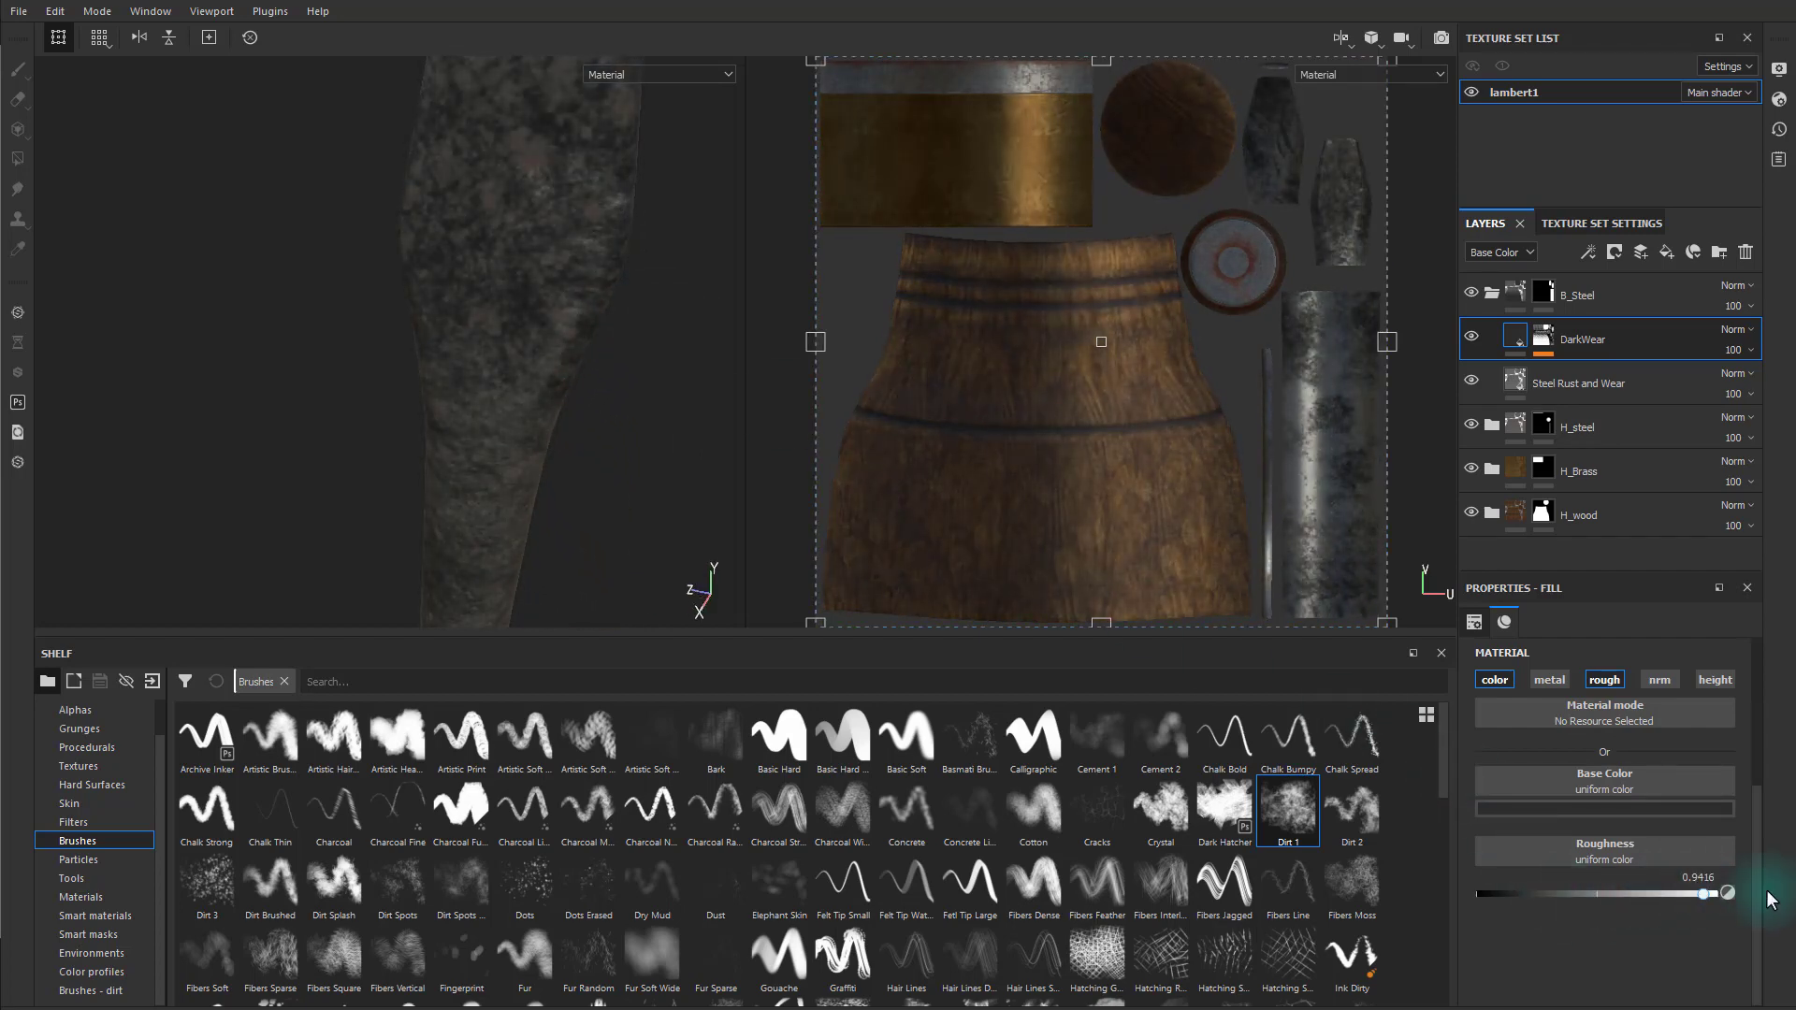
right_click_drag(621, 440, 1528, 847, "shift")
mouse_move(1597, 884)
left_mouse_down()
mouse_move(1478, 874)
mouse_move(1580, 879)
left_mouse_up()
- Examine the whole screwdriver from blade tip to wooden handle, checking how the dark wear fits the other materials
left_click_drag(657, 540, 620, 419, "alt")
mouse_move(620, 419)
right_mouse_down("shift")
mouse_move(658, 425)
mouse_move(620, 469)
mouse_move(456, 513)
right_mouse_up("shift")
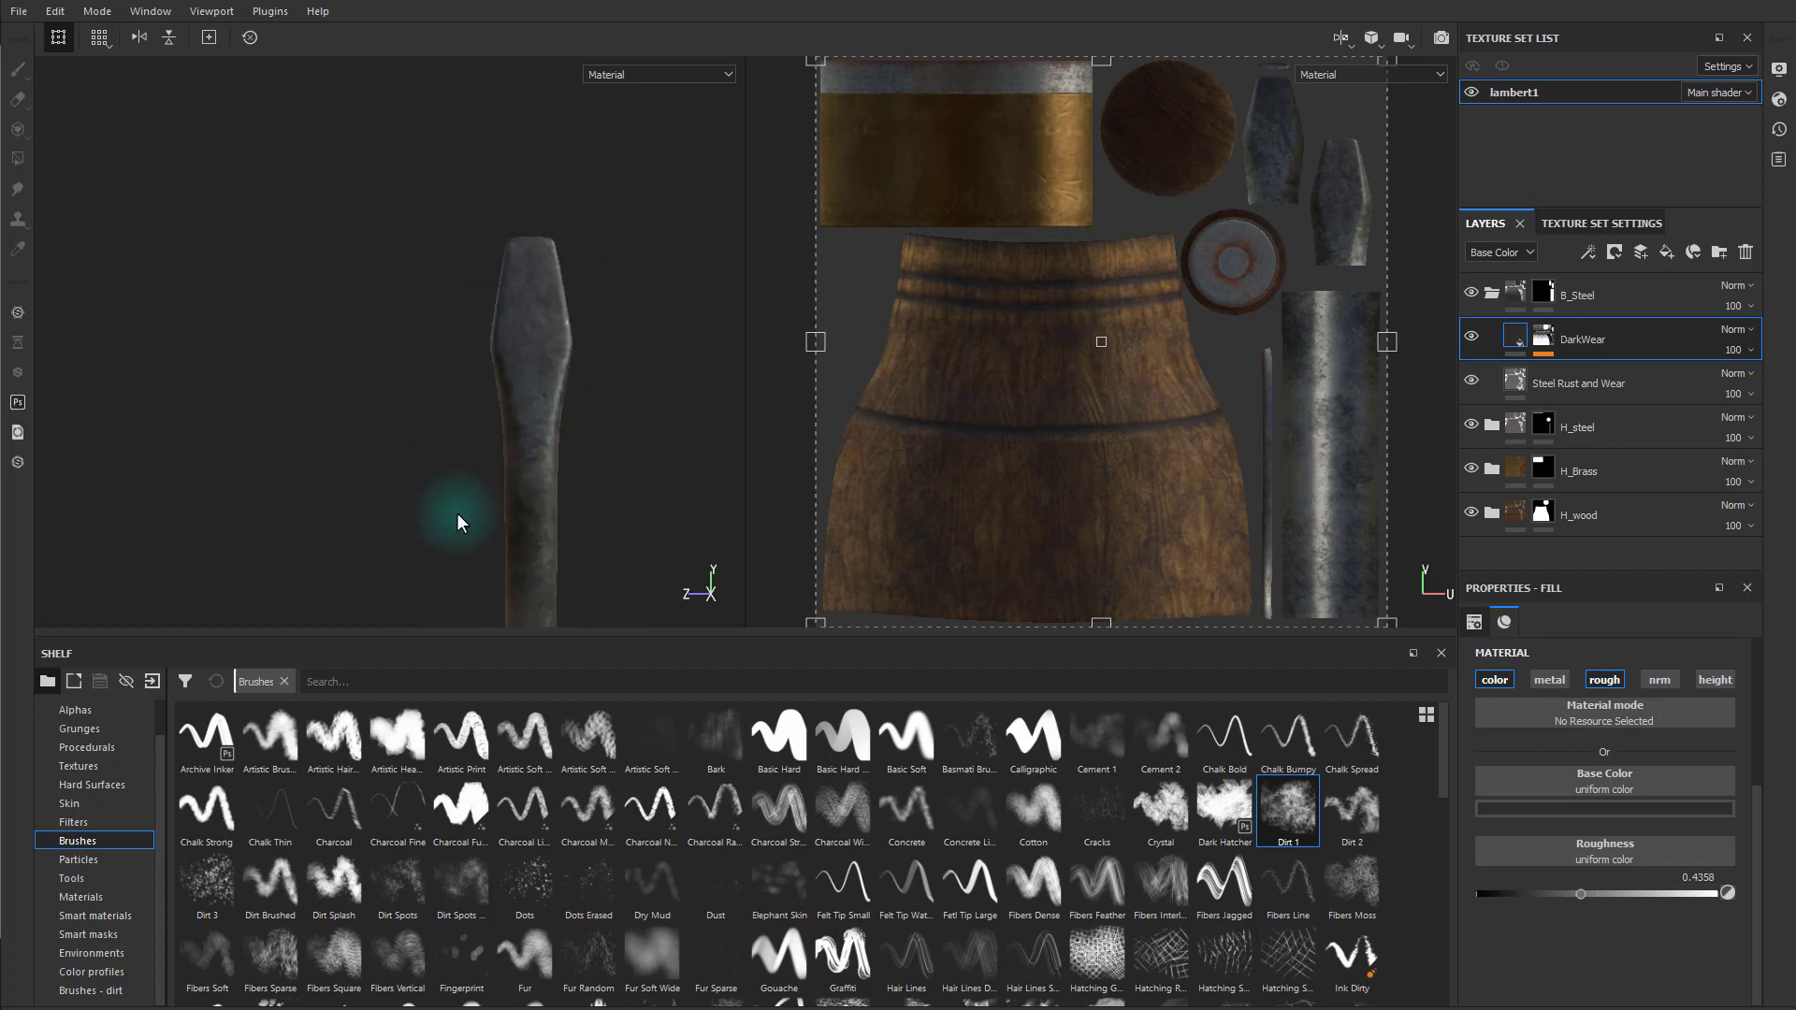
middle_click_drag(547, 498, 566, 350, "alt")
right_click_drag(550, 427, 241, 376, "alt")
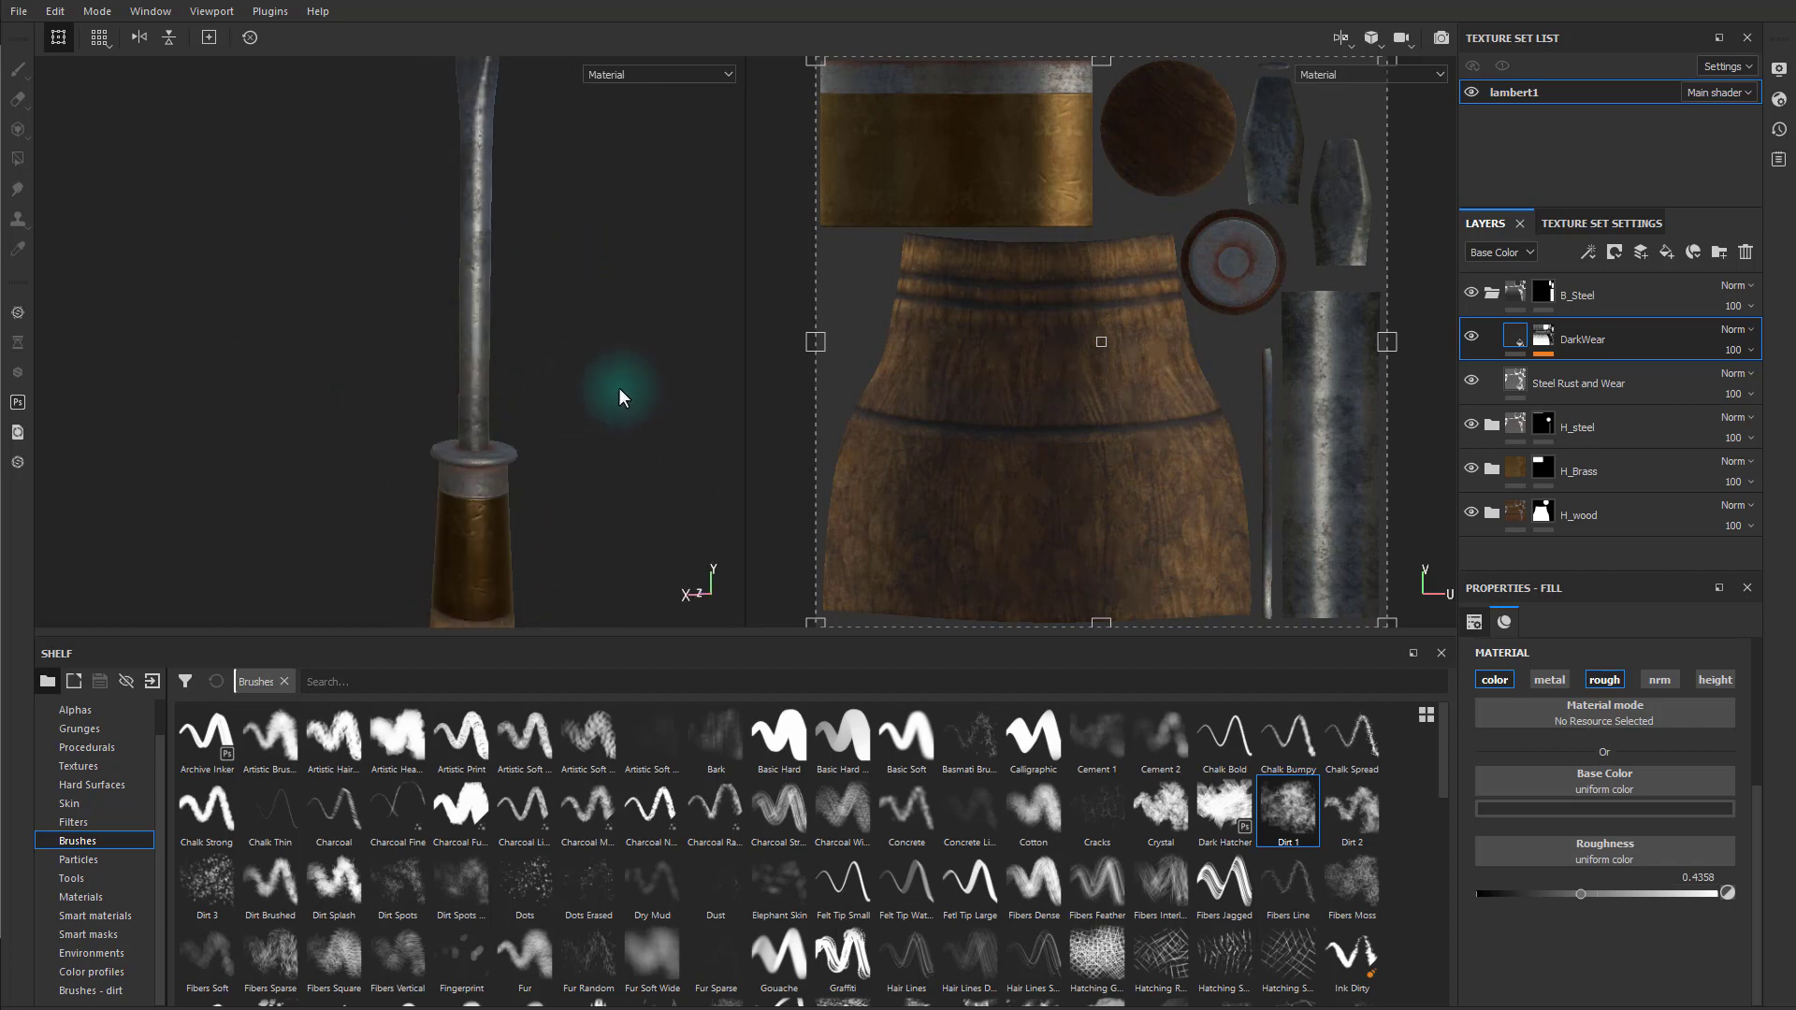
middle_click_drag(613, 390, 599, 204, "alt")
left_click_drag(622, 304, 581, 286, "alt")
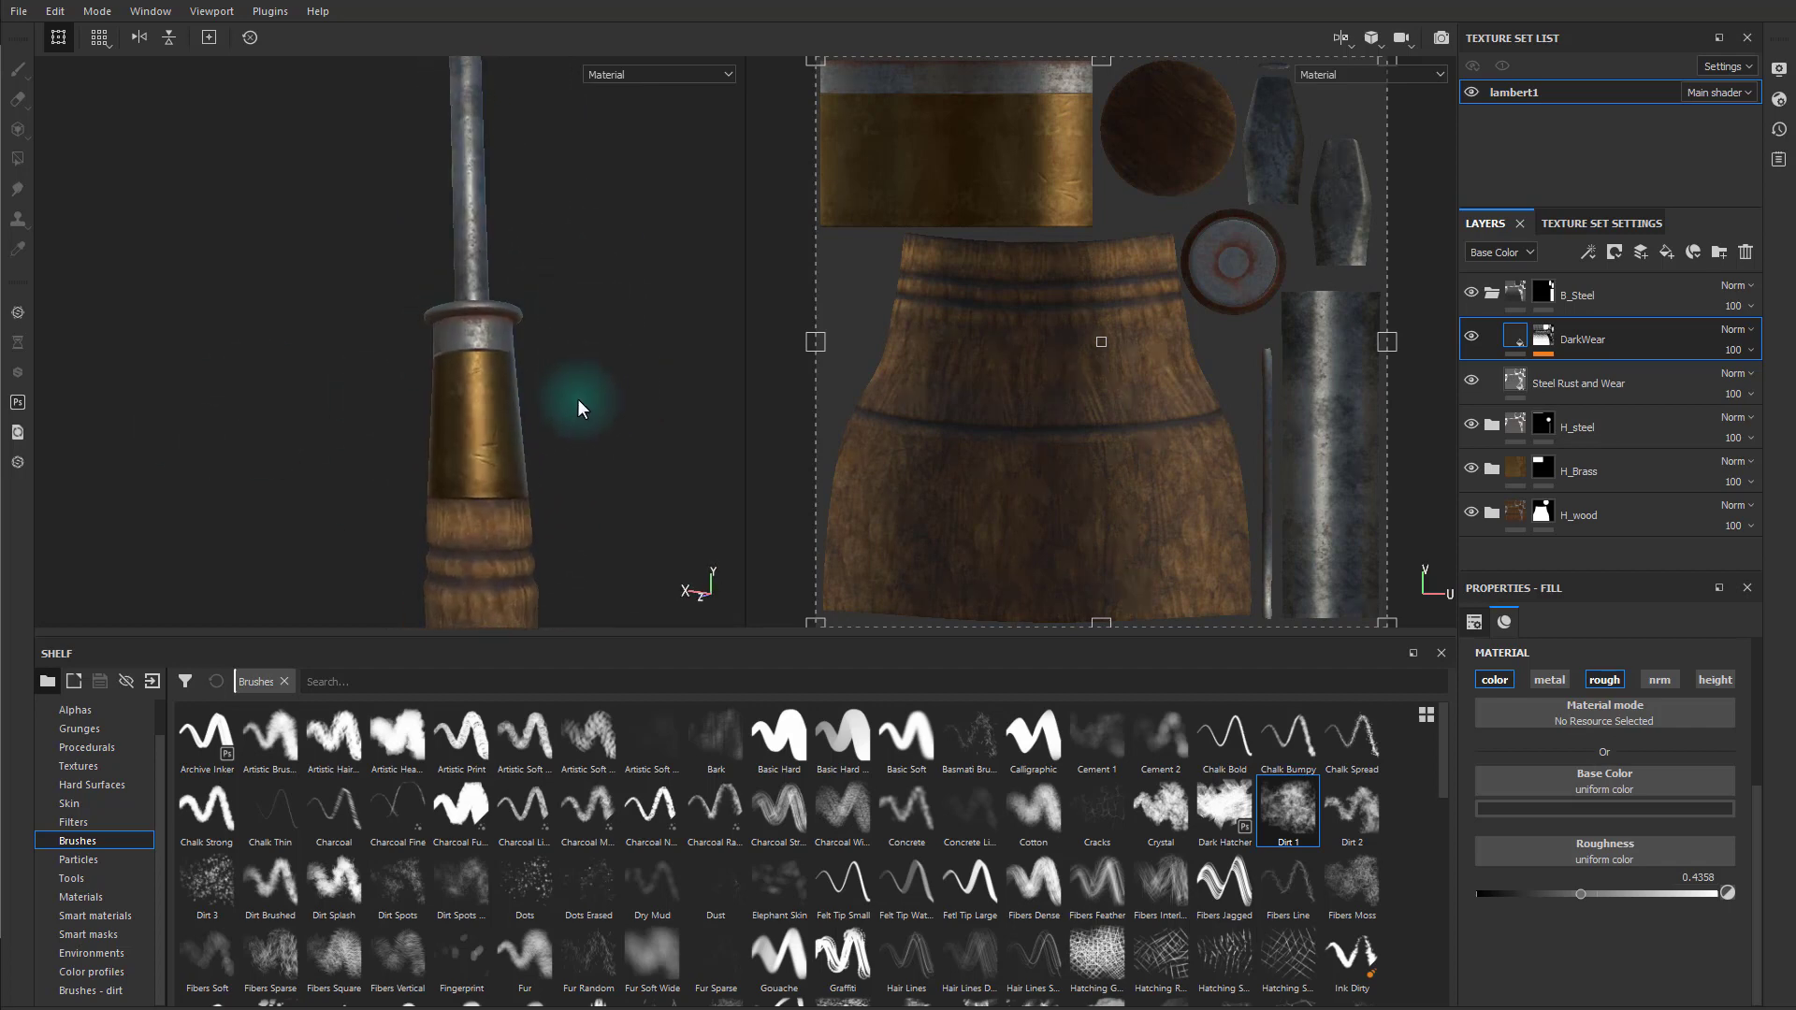
middle_click_drag(576, 399, 552, 295, "alt")
mouse_move(543, 383)
left_mouse_down("alt")
mouse_move(628, 374)
mouse_move(473, 352)
mouse_move(509, 391)
mouse_move(561, 300)
mouse_move(598, 400)
mouse_move(621, 292)
mouse_move(361, 305)
mouse_move(562, 292)
mouse_move(456, 393)
mouse_move(420, 380)
mouse_move(578, 335)
mouse_move(541, 397)
left_mouse_up("alt")
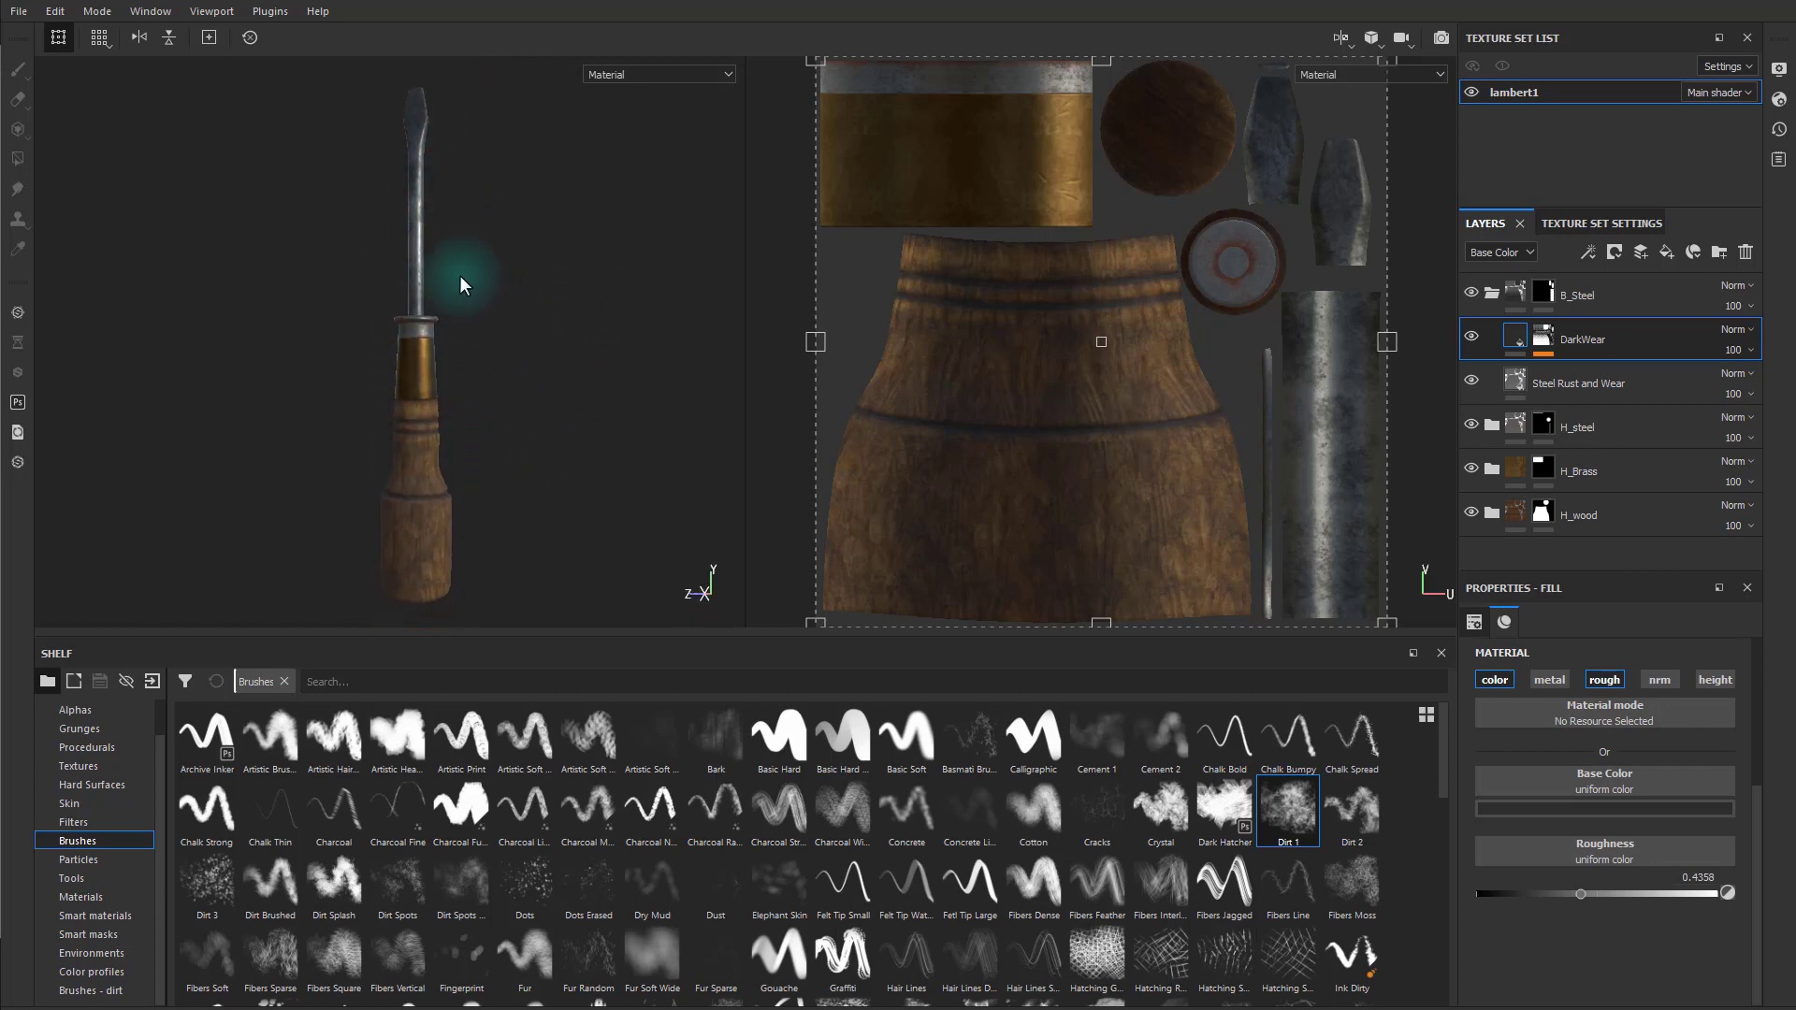